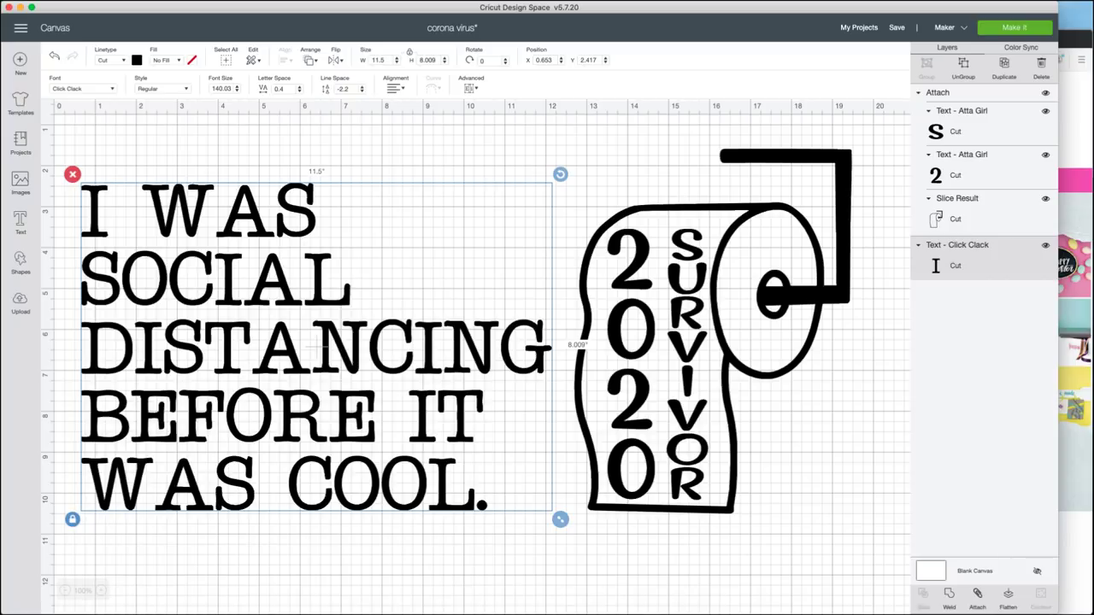
Step: Shrink the social distancing quote to about 7.56 inches wide and reposition it near X 0.94, Y 1.71
left_click_drag(318, 349, 309, 274)
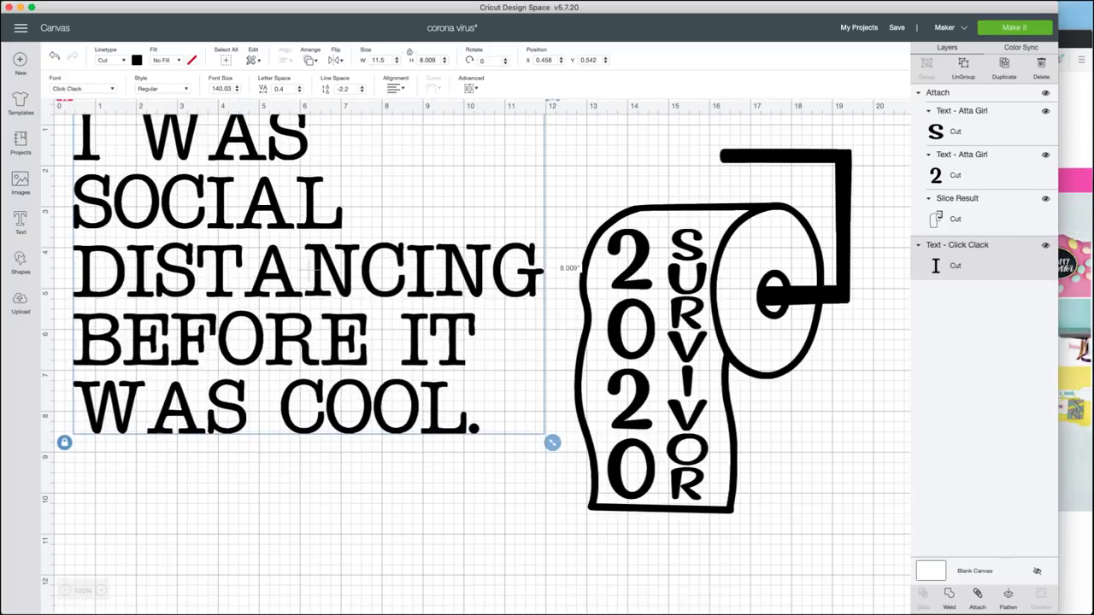
left_click_drag(552, 442, 391, 330)
left_click_drag(228, 214, 251, 263)
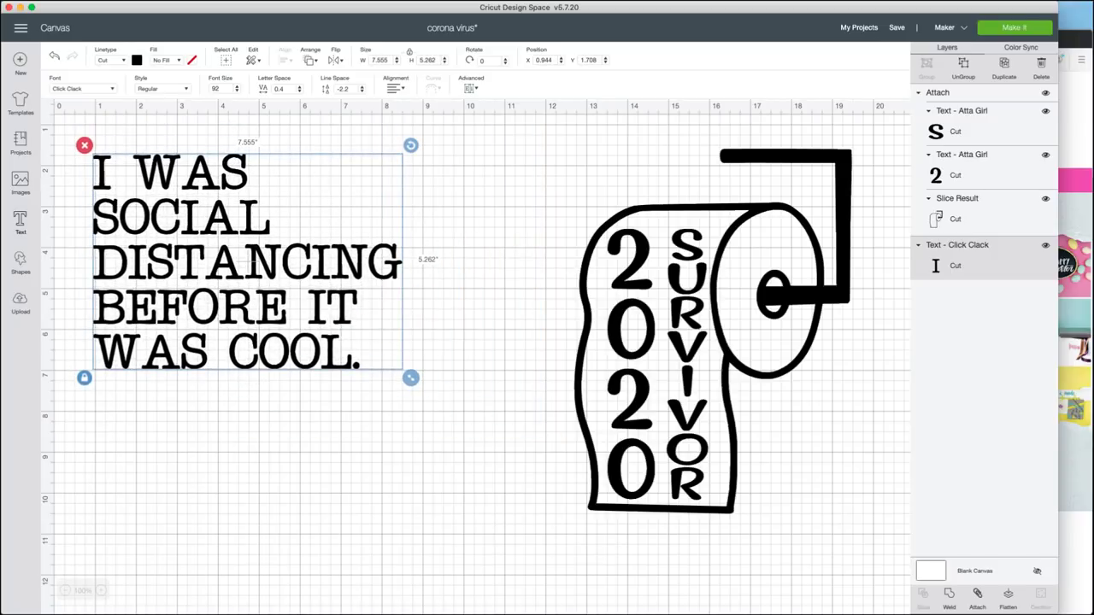
Step: Add a new text object using the system font Click Clack
left_click(20, 224)
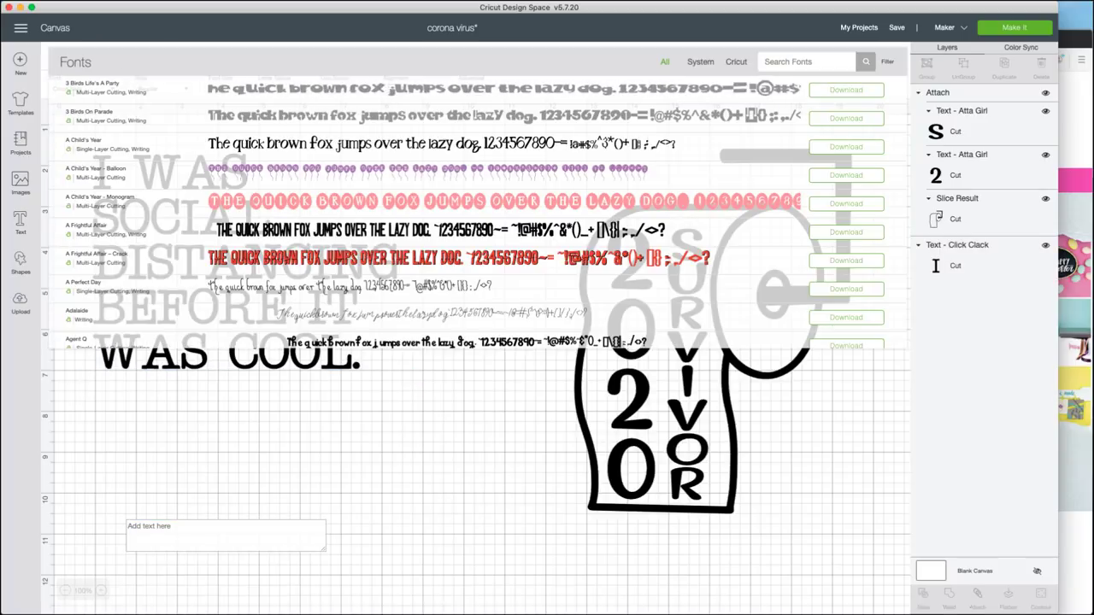
left_click(700, 62)
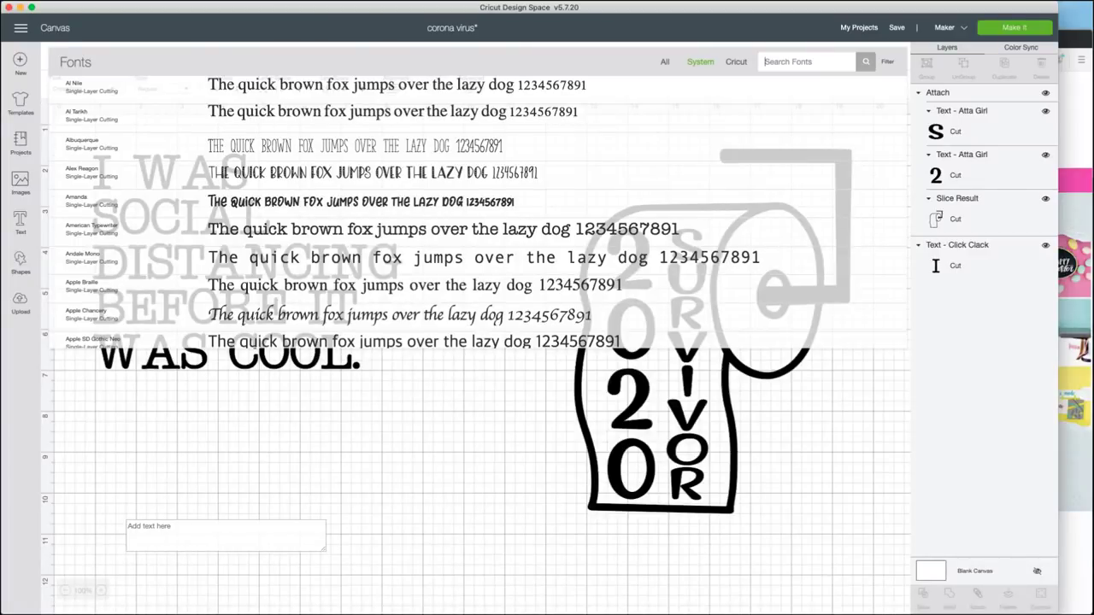
type("click")
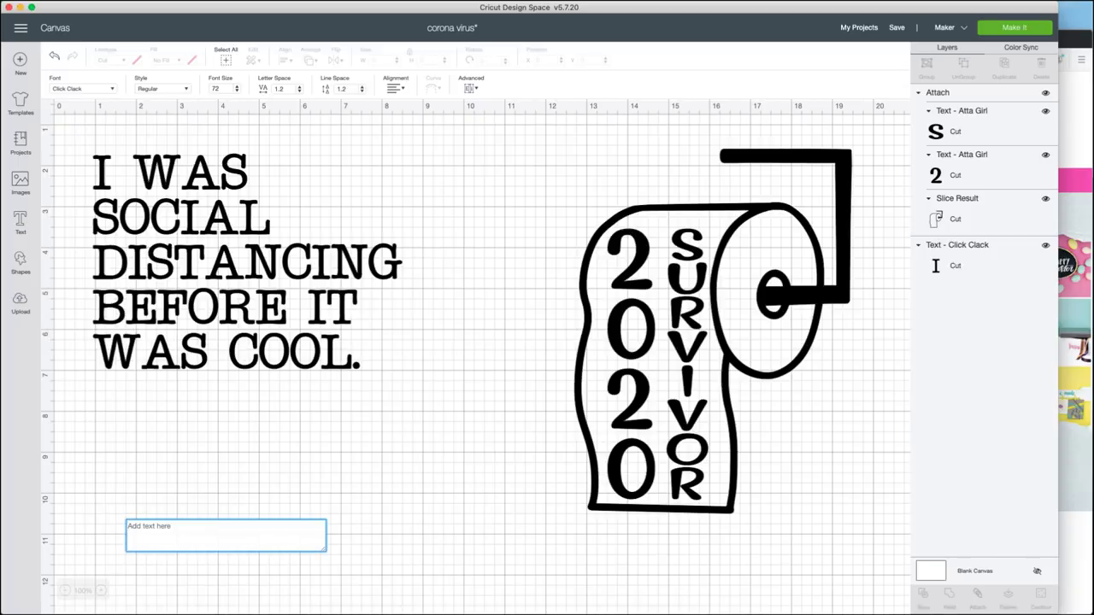
Step: Enter the first three lines of the new quote in capitals: "I WAS", "SOCIAL" and "DISTANCING"
type("I Was")
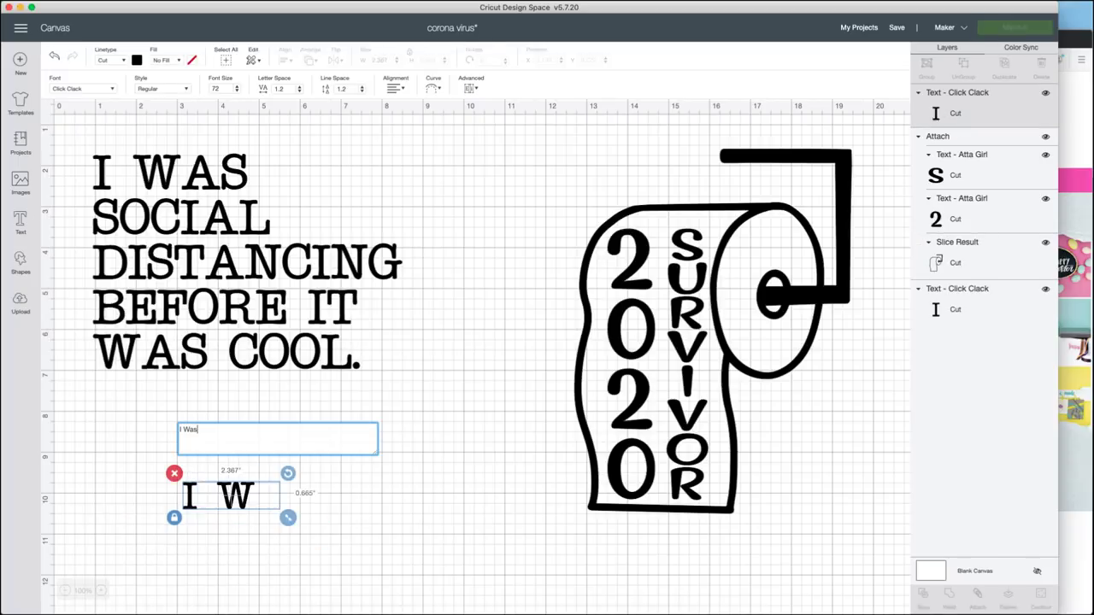
key("BackSpace")
key("BackSpace")
key("BackSpace")
key("BackSpace")
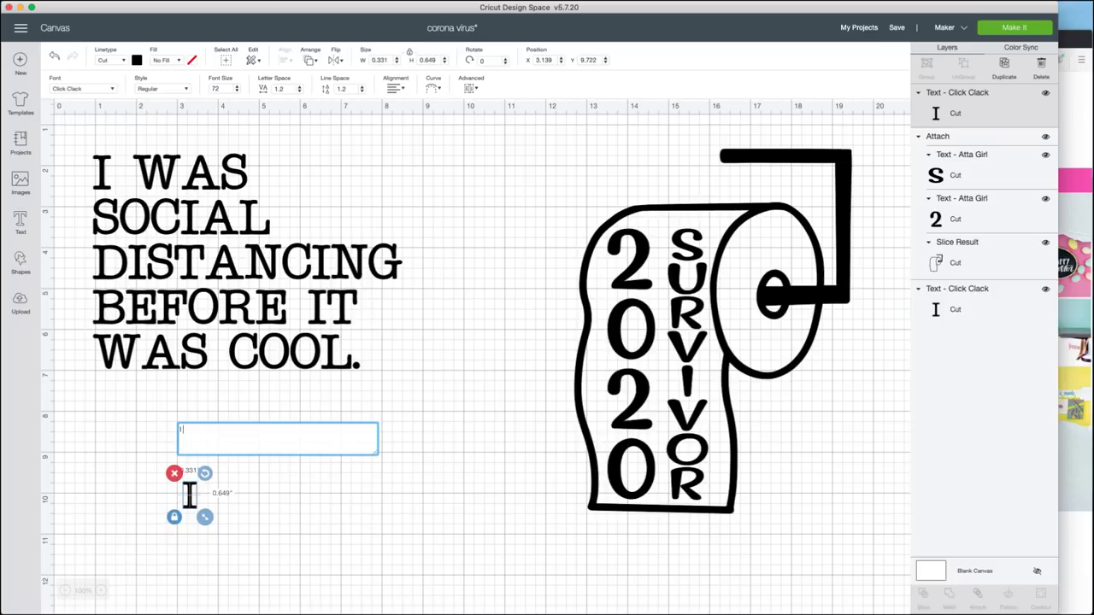
type("WAS ")
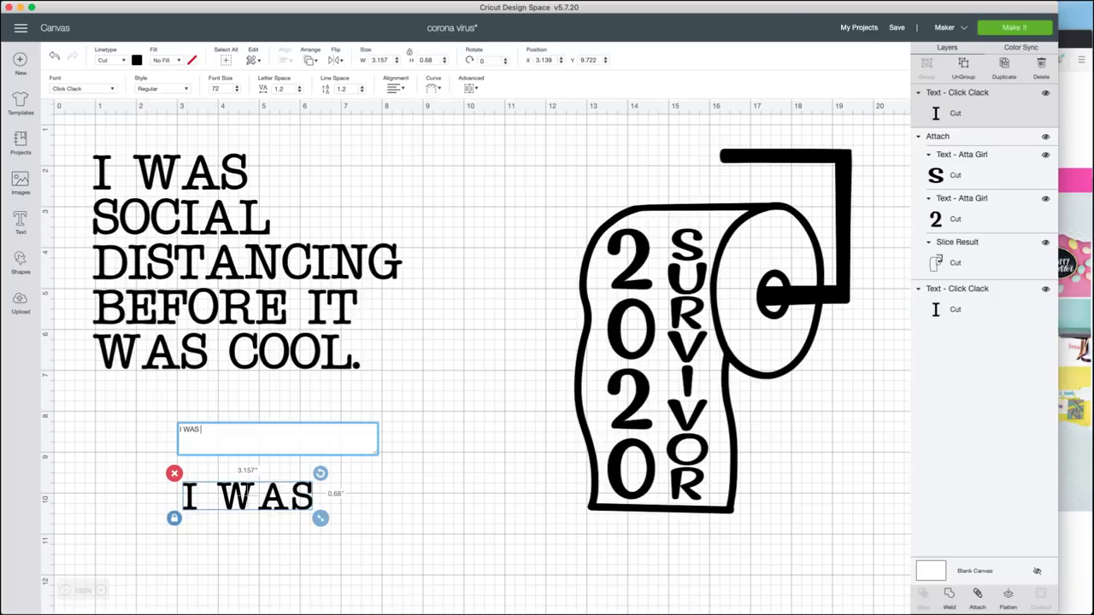
type("SOCIAL ")
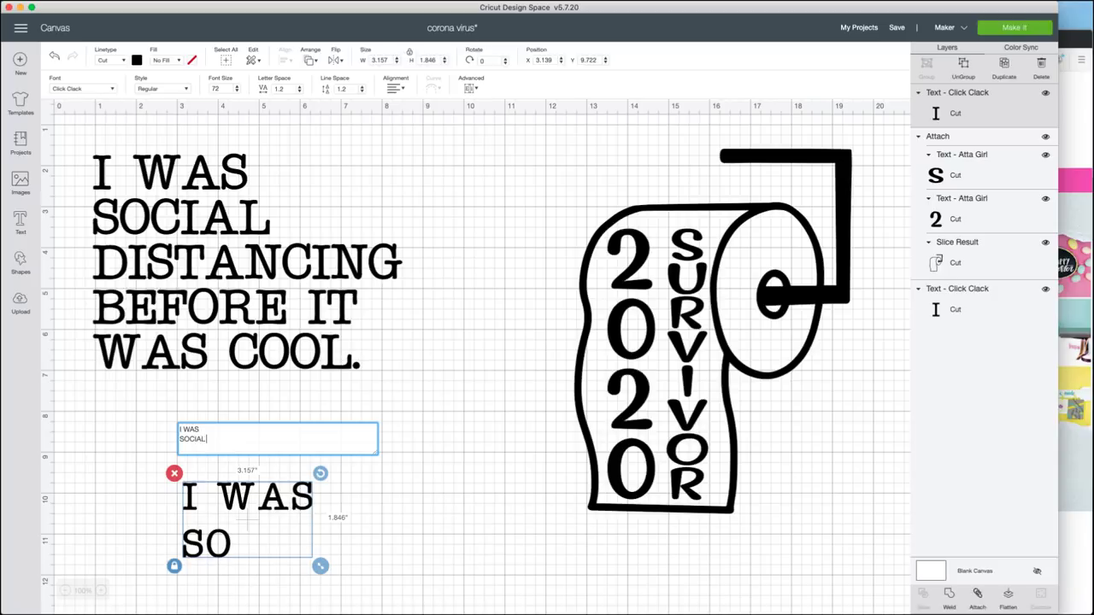
type("DISTAN")
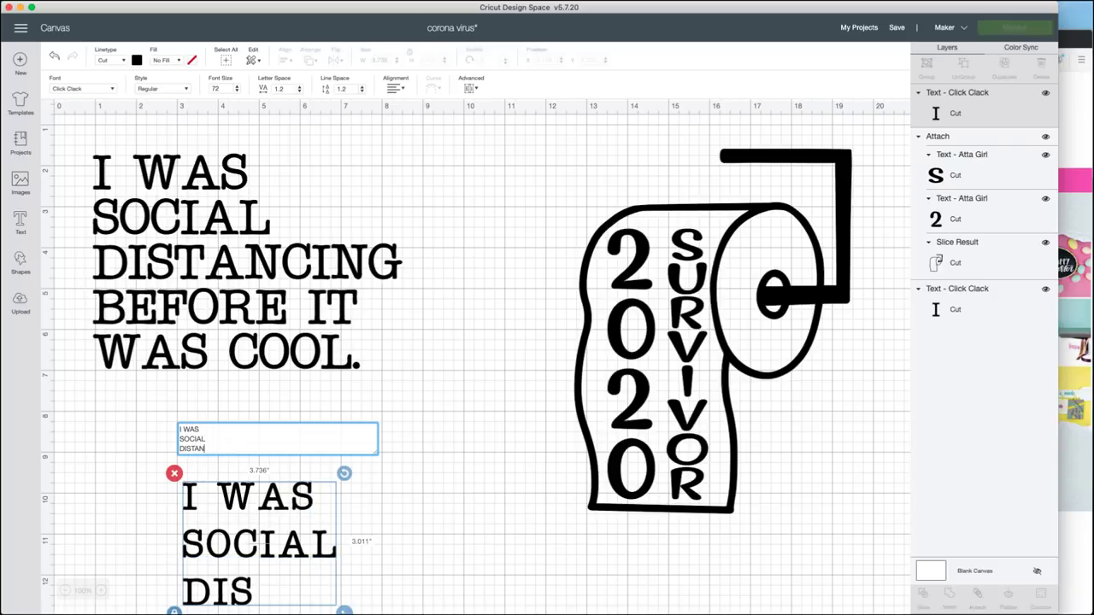
type("C")
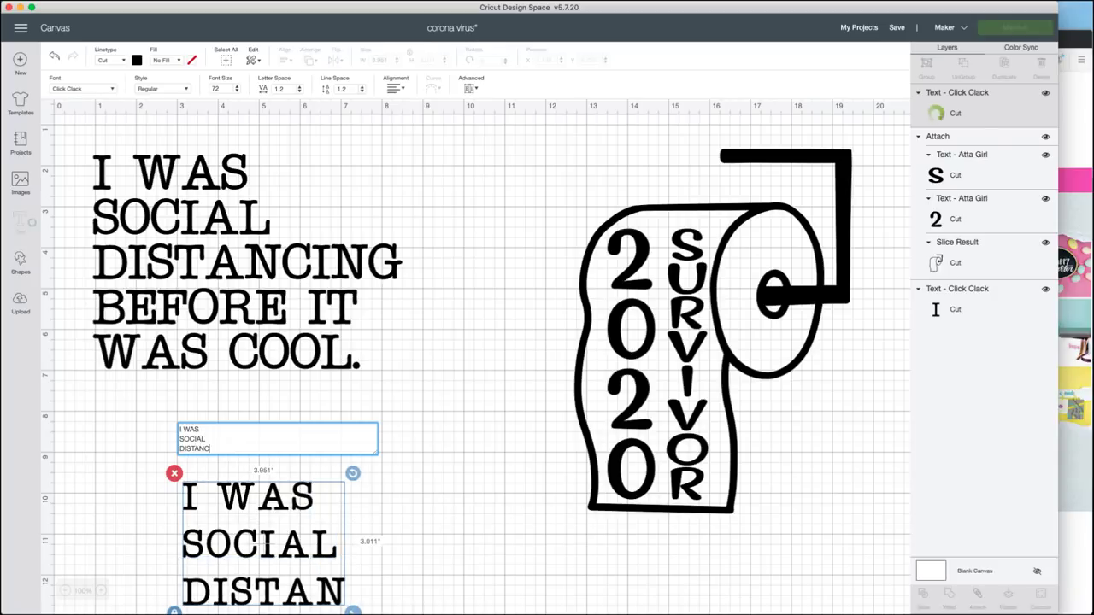
type("ING")
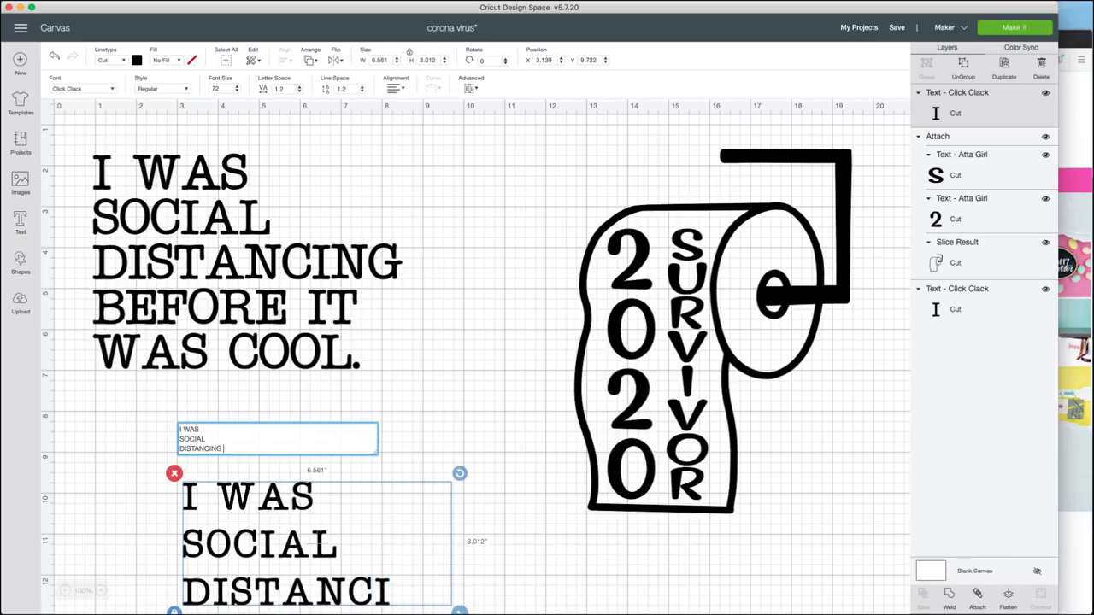
Step: Complete the new quote with the lines "BEFORE IT" and "WAS COOL."
key("Return")
type("BEFOR")
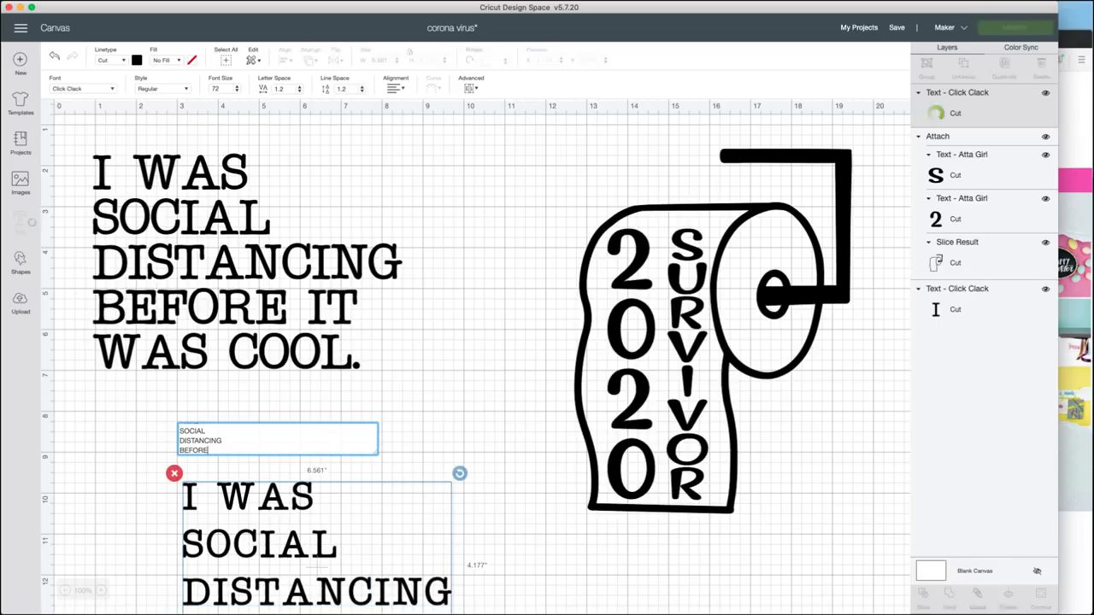
type("E")
key("Return")
key("BackSpace")
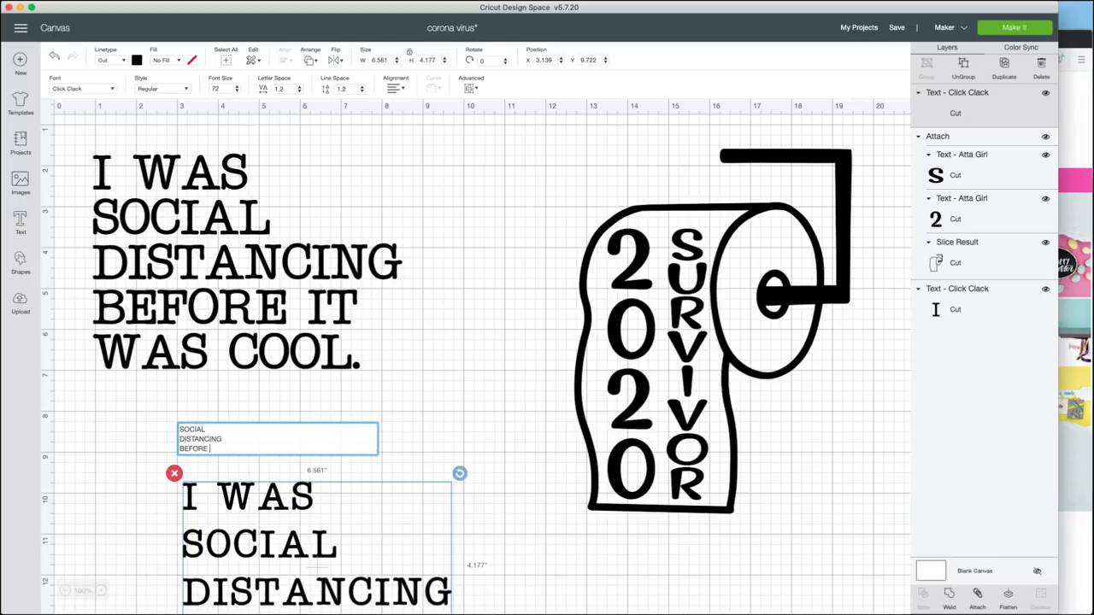
type("IT")
key("Return")
type("WAS COOL.")
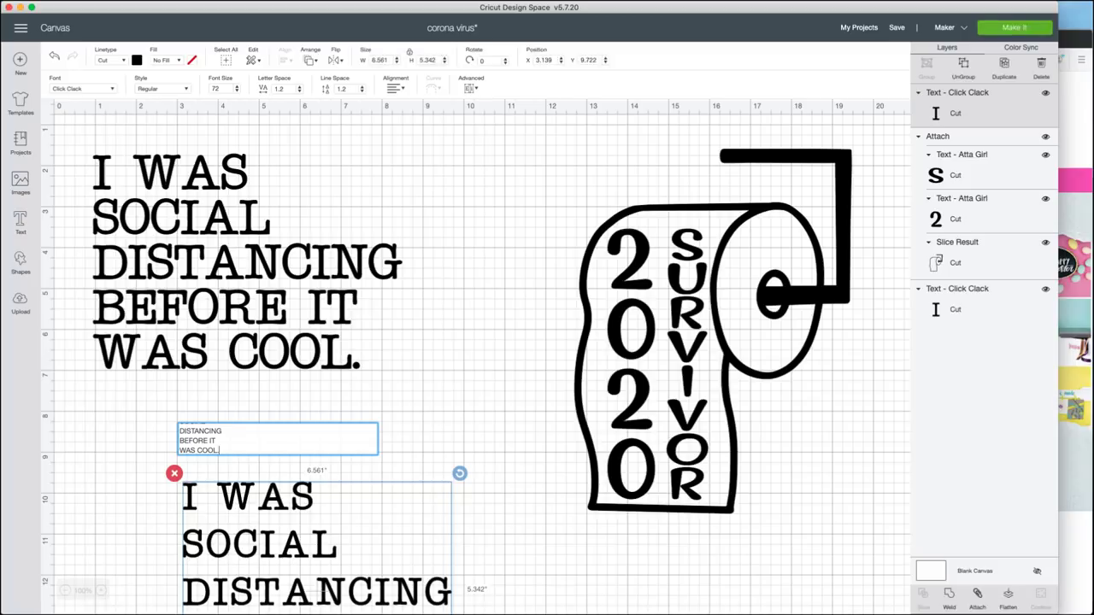
Step: Place the new quote directly beneath the original one, near X 1.11, Y 7.28, and nudge the original slightly lower
left_click_drag(265, 547, 188, 447)
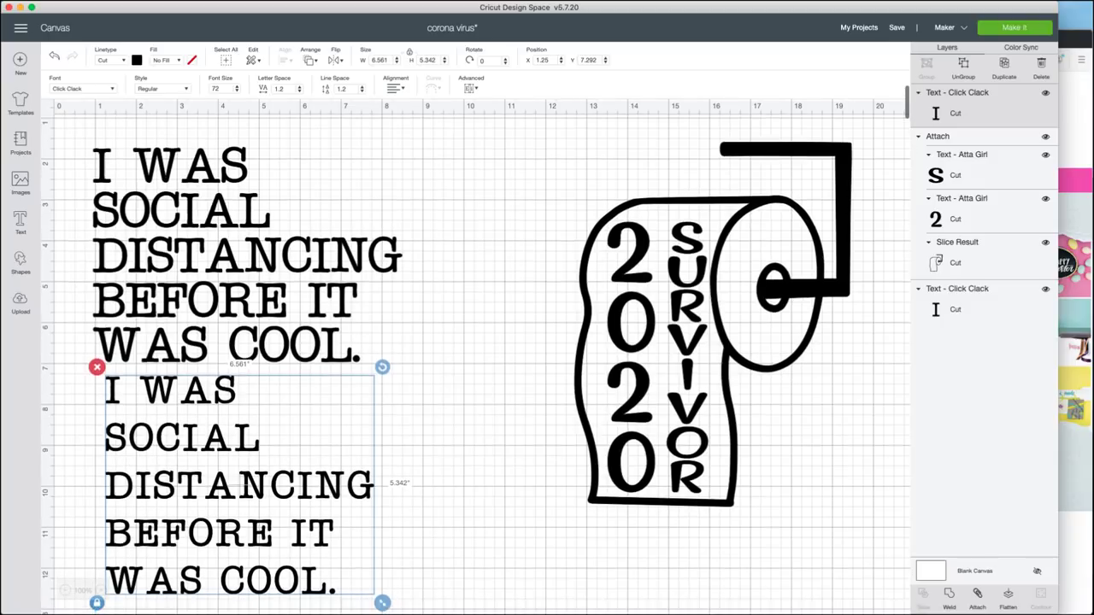
scroll(476, 359, "down", 2)
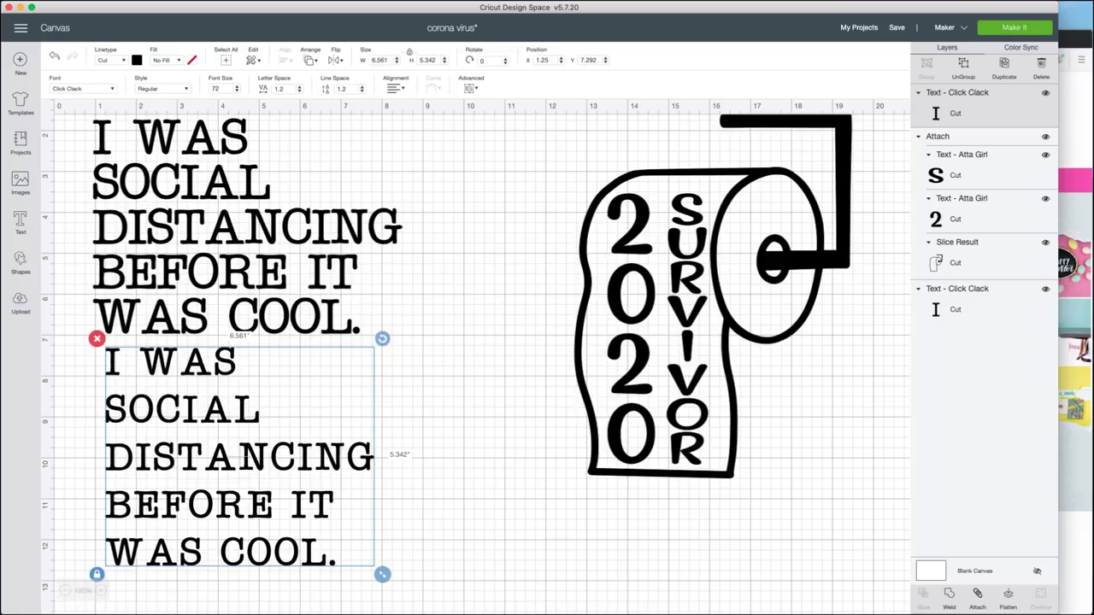
left_click(476, 359)
left_click(248, 229)
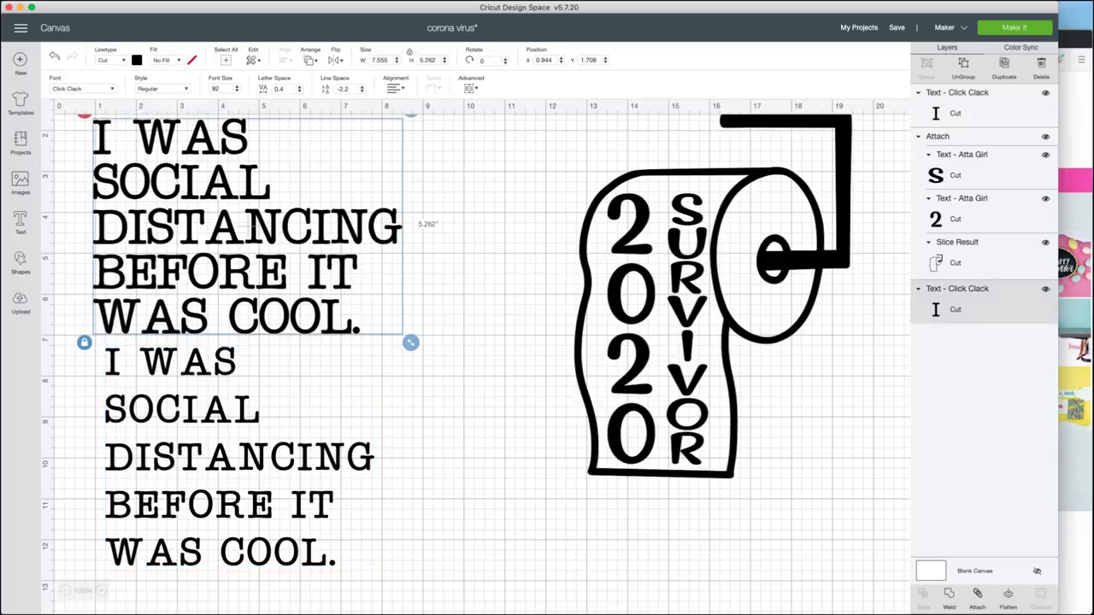
left_click_drag(248, 230, 249, 232)
left_click(476, 359)
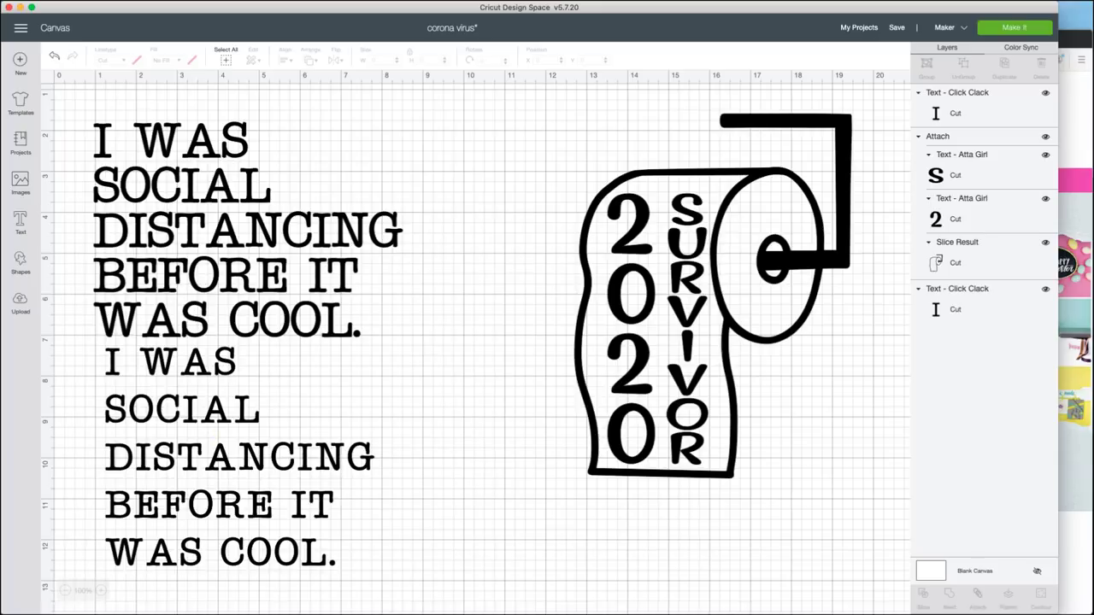
left_click_drag(244, 457, 240, 456)
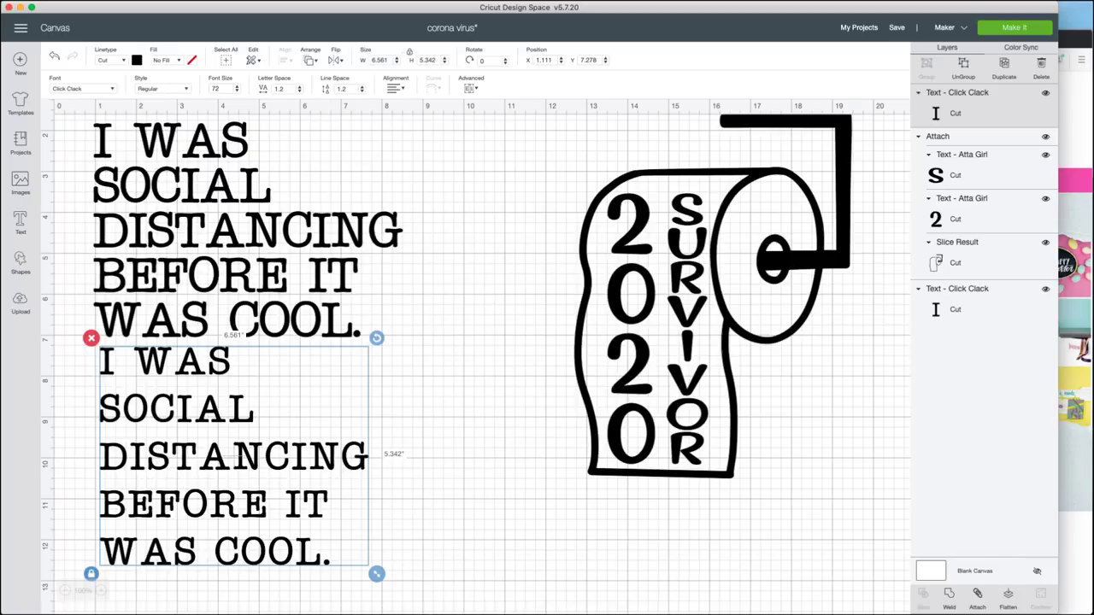
Step: Reduce the new quote's letter spacing to 0.8
left_click(299, 92)
left_click(299, 92)
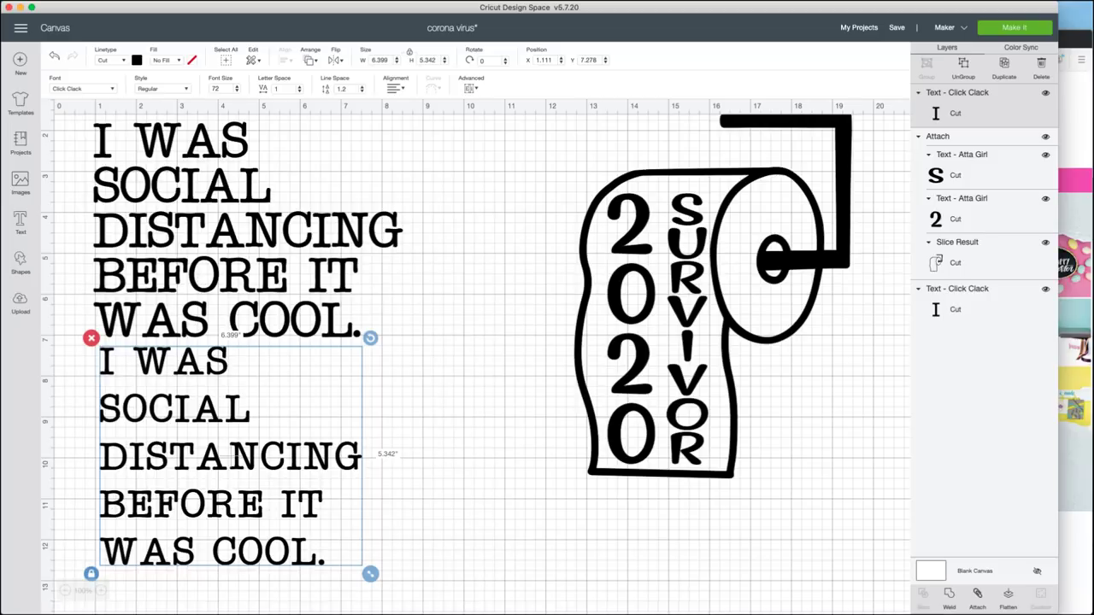
key("Down")
key("Down")
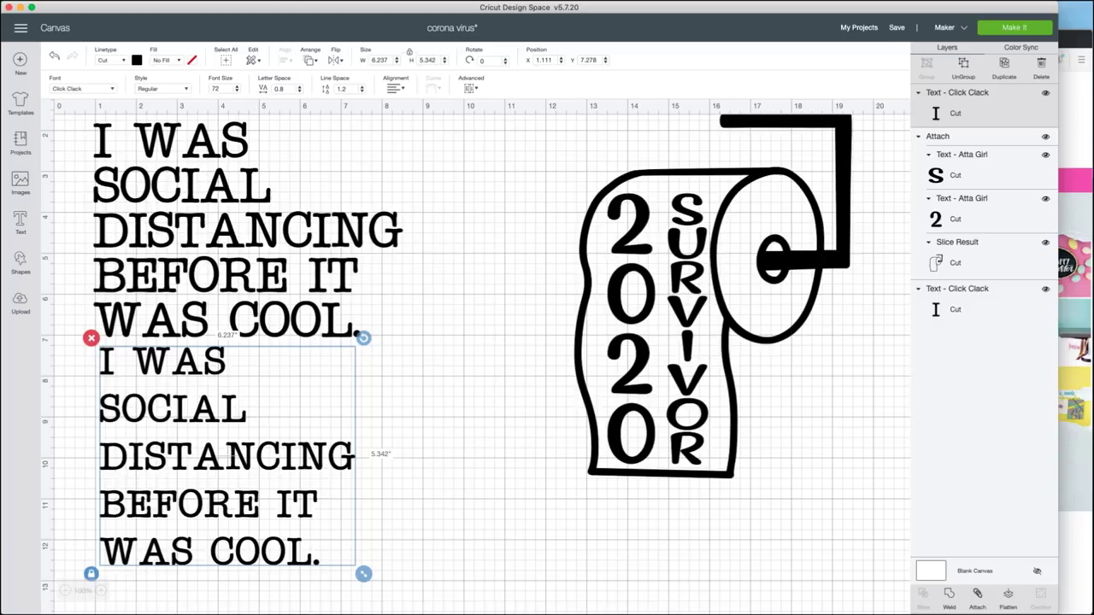
Step: Tighten the new quote's line spacing to -2.1
left_click(363, 91)
left_click(362, 91)
left_click(363, 91)
left_click(362, 92)
left_click(362, 91)
key("Down")
key("Down")
key("Down")
key("Down")
key("Down")
key("Down")
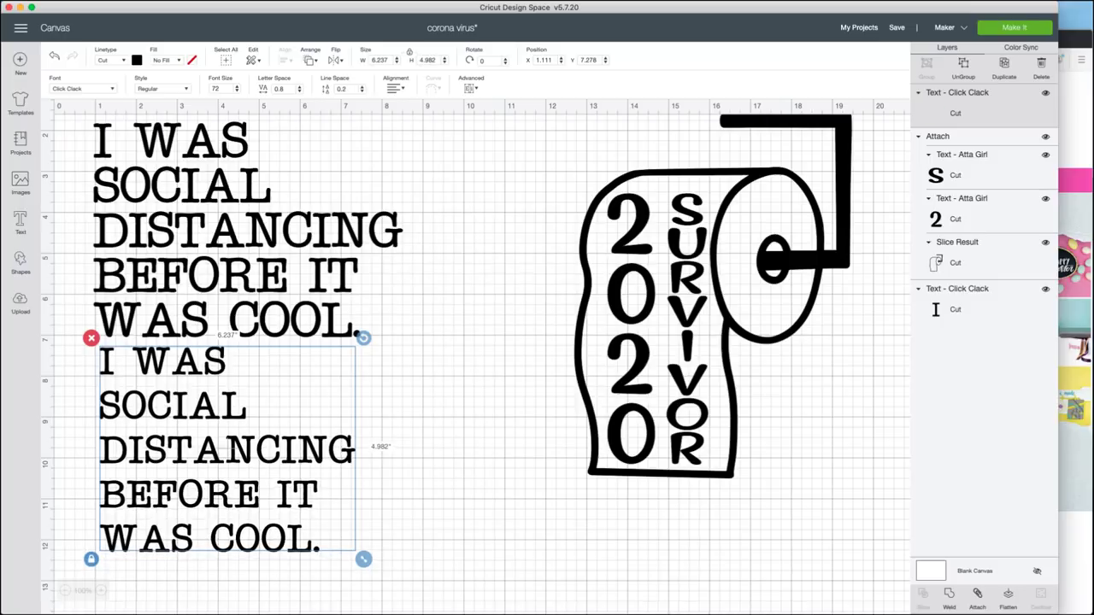
key("Down")
key("Down")
key("Down")
key("Down")
key("Down")
key("Down")
key("Down")
key("Down")
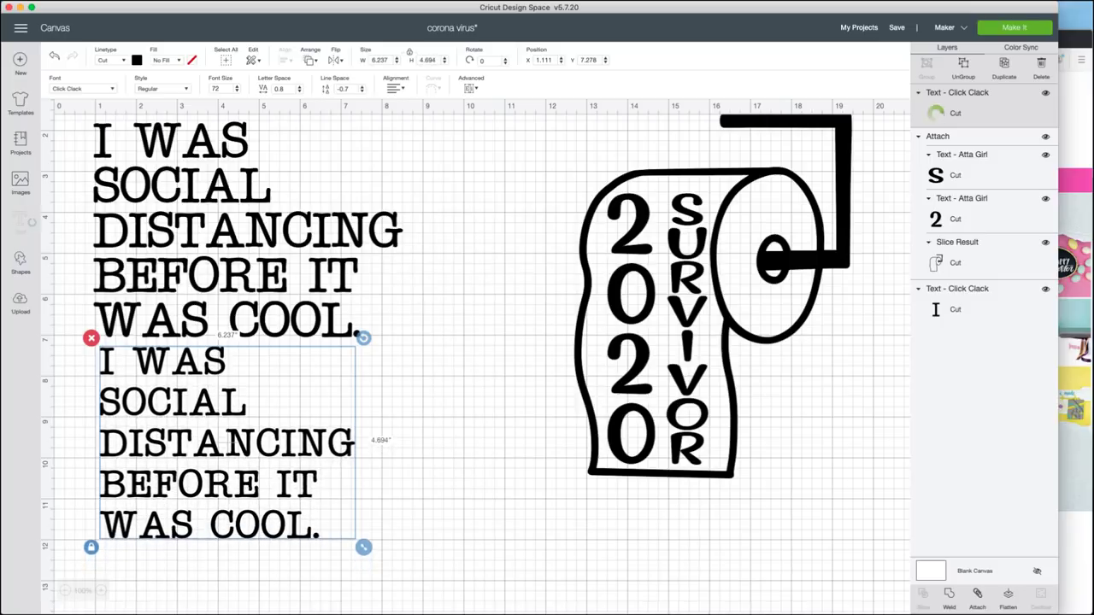
key("Down")
key("Down")
key("Down")
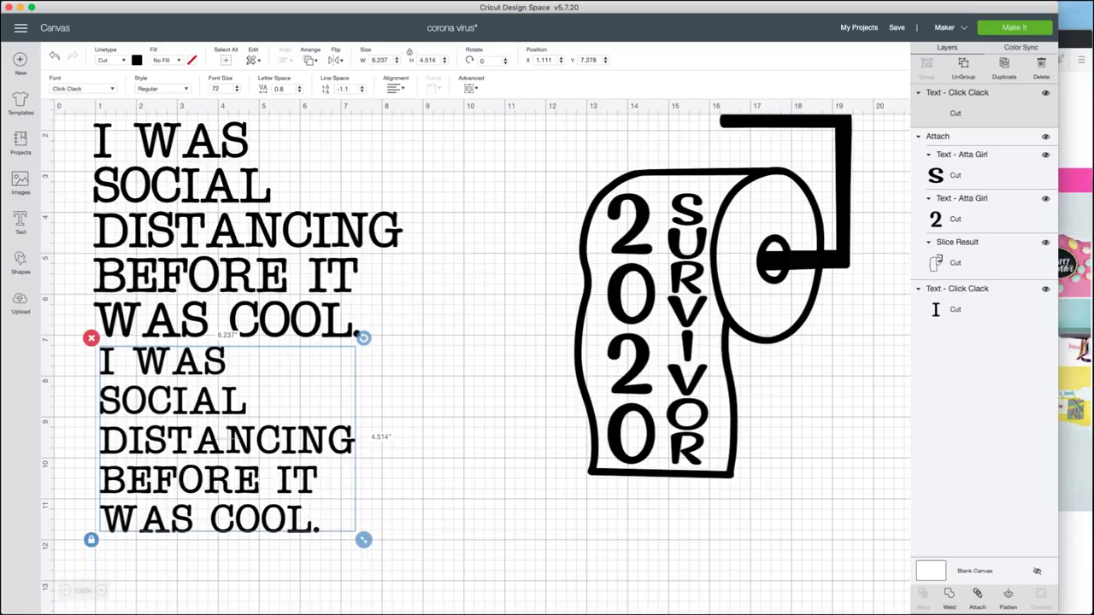
key("Down")
key("Down")
key("Down")
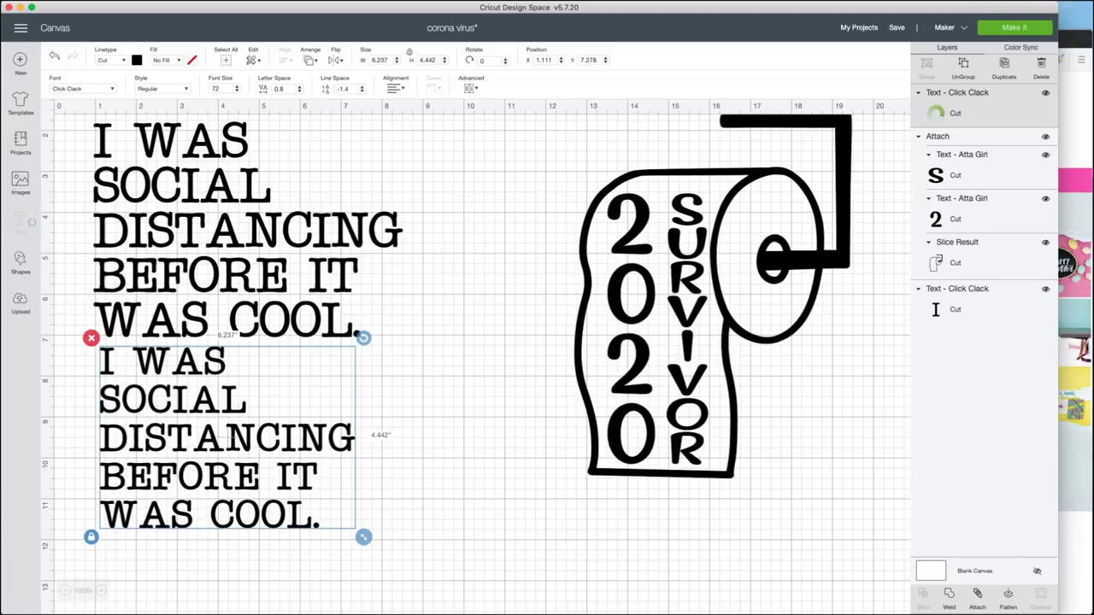
key("Down")
key("Down")
key("Down")
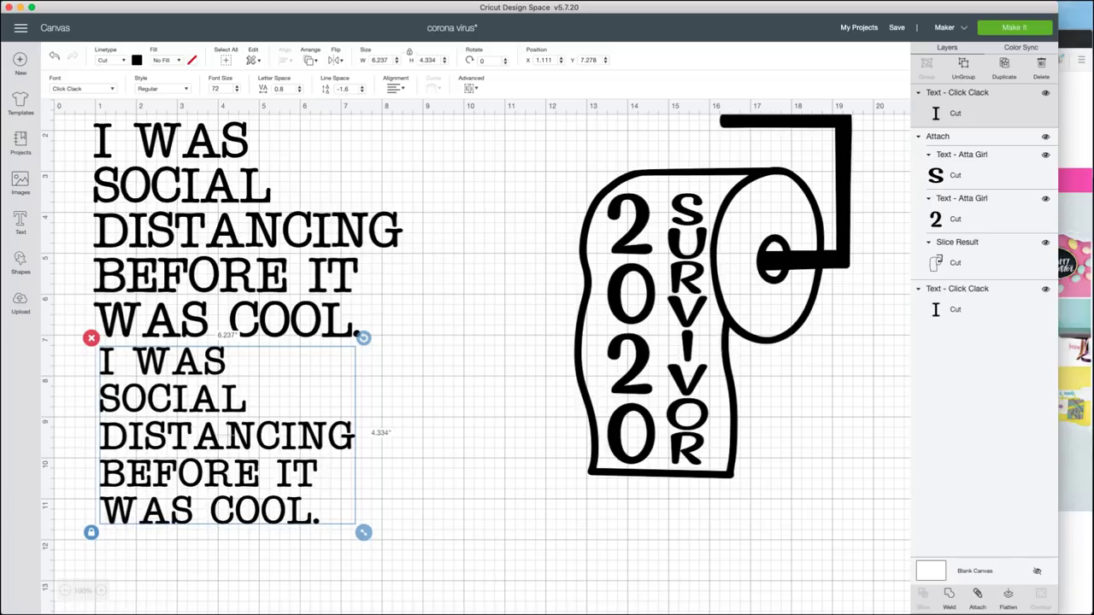
key("Down")
key("Down")
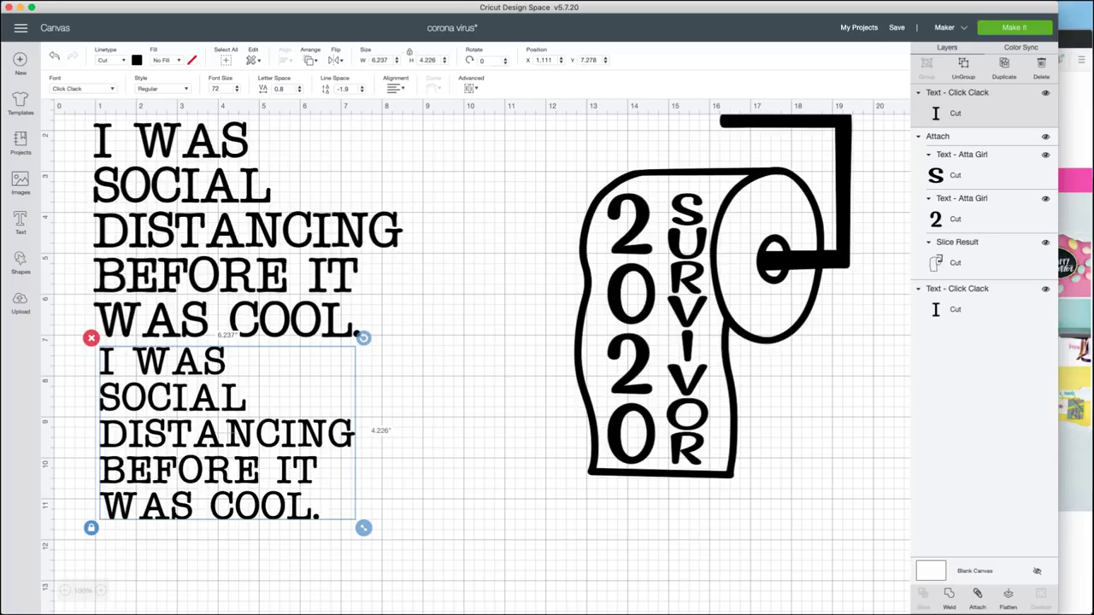
key("Down")
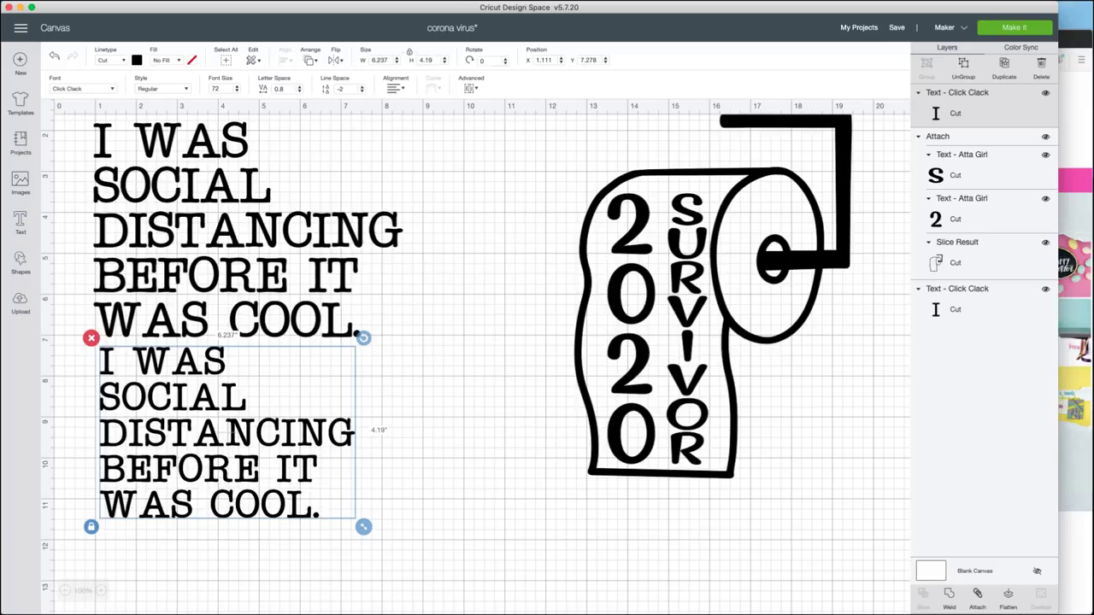
key("Down")
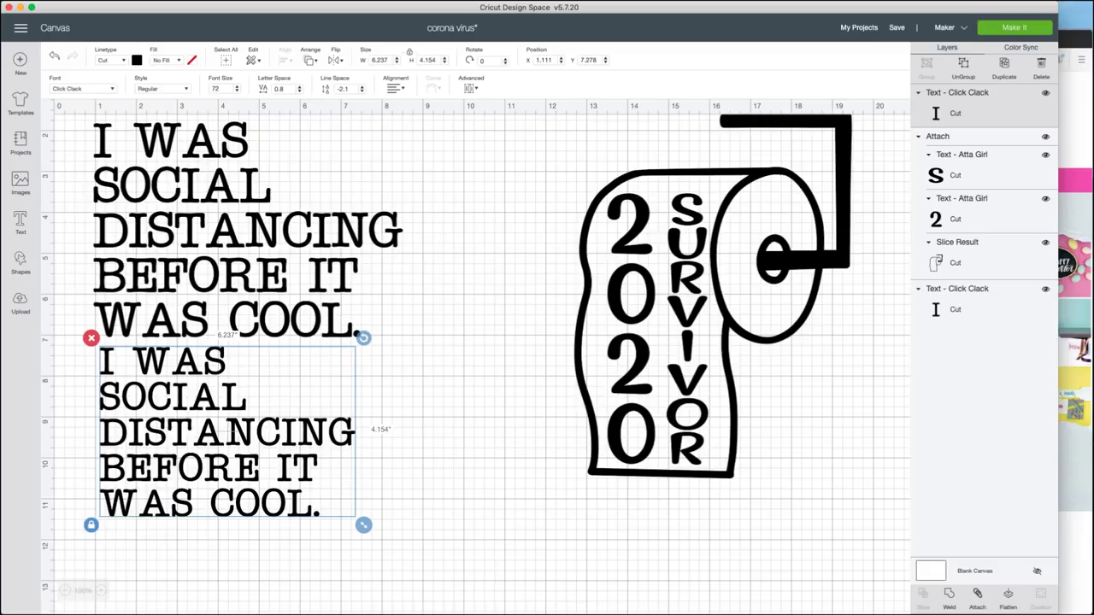
Step: Enlarge the new quote to about 8.67 inches wide and line up its left edge with the original quote
left_click_drag(363, 525, 463, 592)
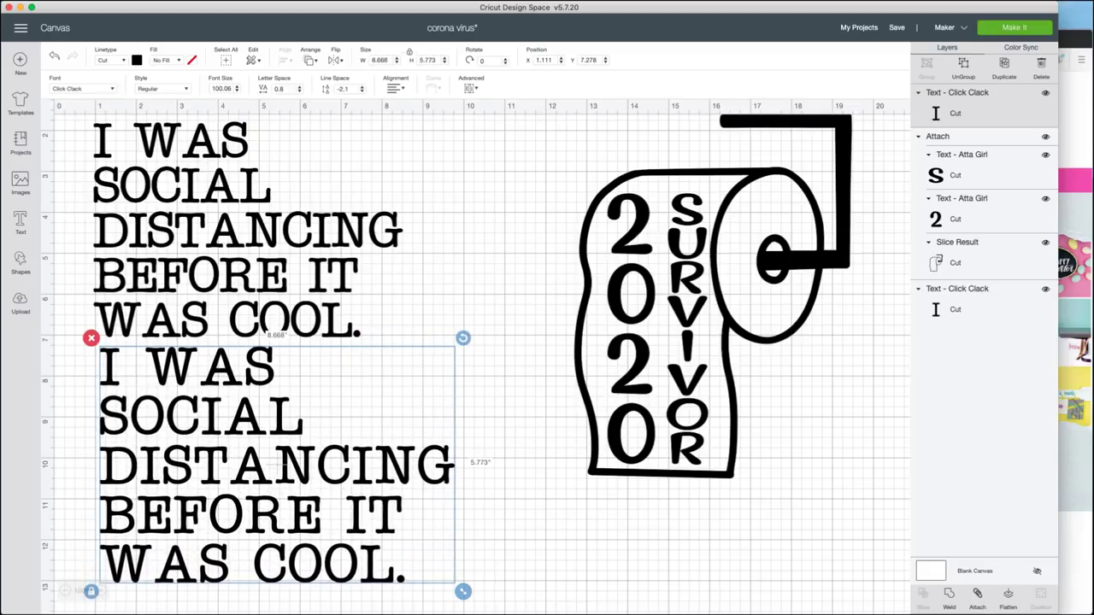
left_click(513, 530)
left_click_drag(275, 466, 270, 467)
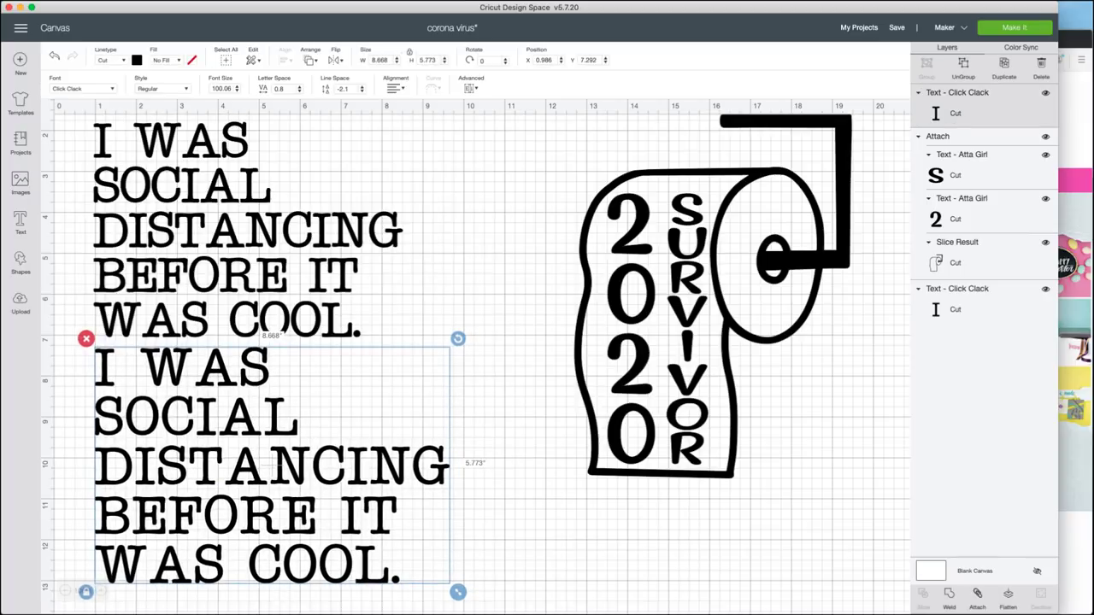
Step: Select the attached "2020 Survivor" toilet paper roll design
left_click(689, 308)
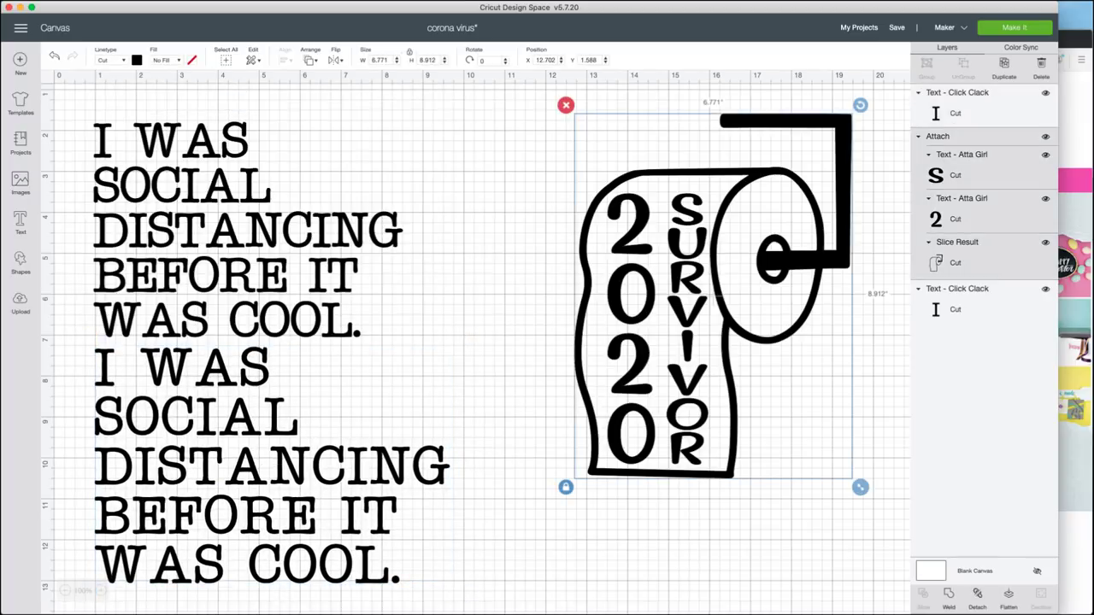
scroll(475, 325, "down", 2)
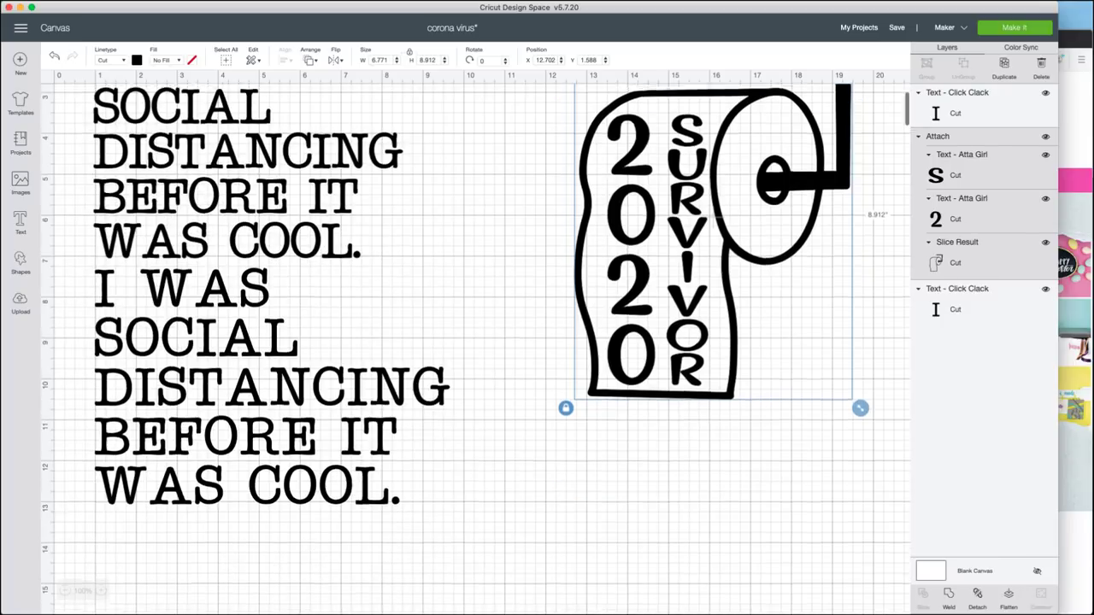
scroll(475, 325, "up", 3)
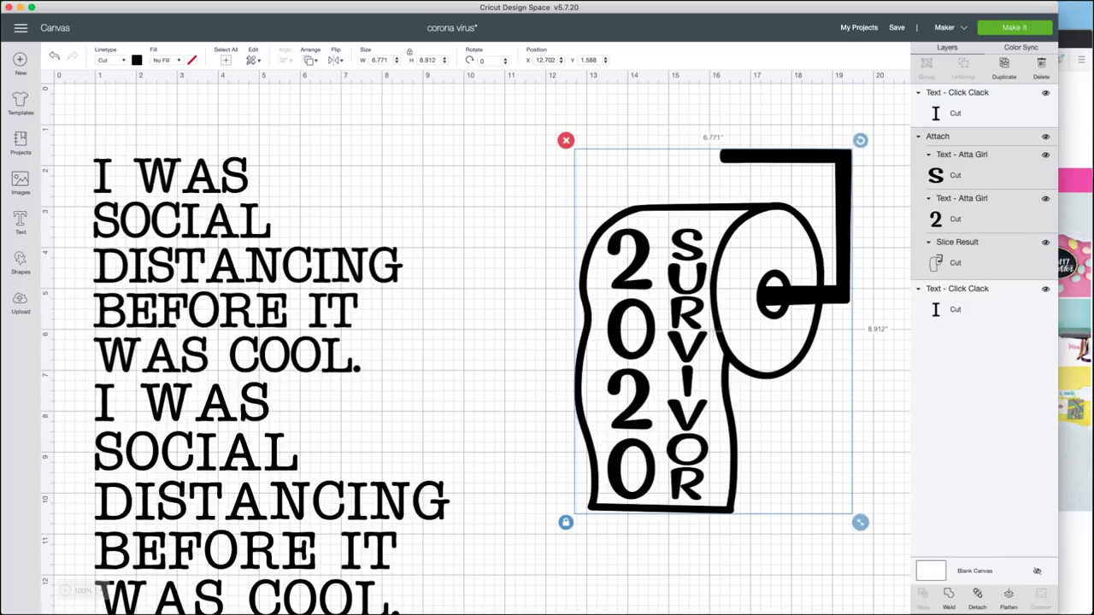
Step: Shrink the "2020 Survivor" toilet paper design to about 4.88 inches wide and move it up the canvas
left_click_drag(860, 523, 783, 421)
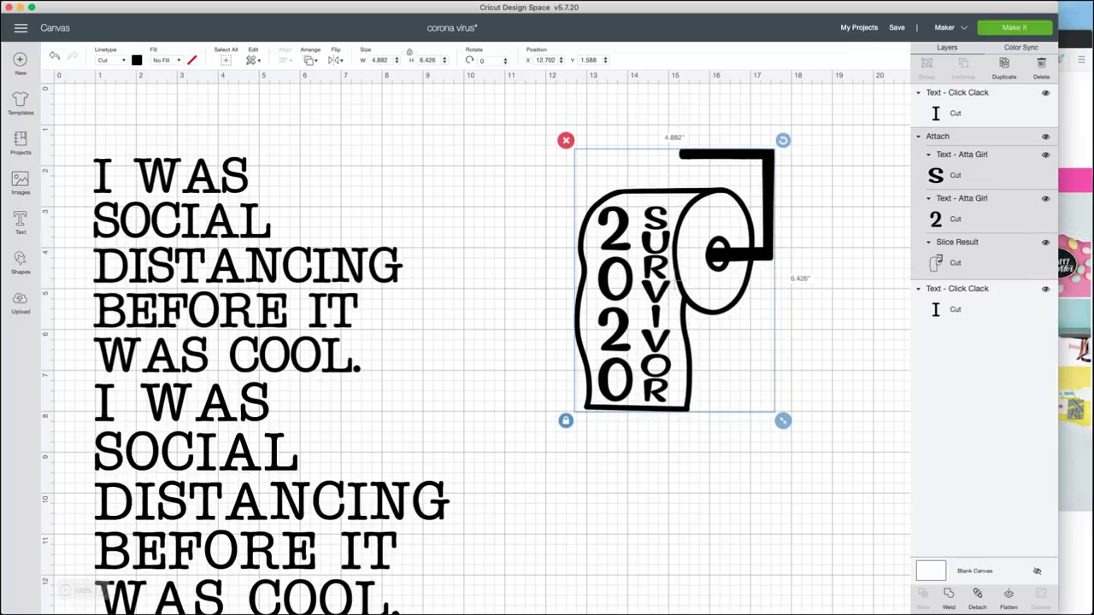
left_click_drag(675, 280, 679, 238)
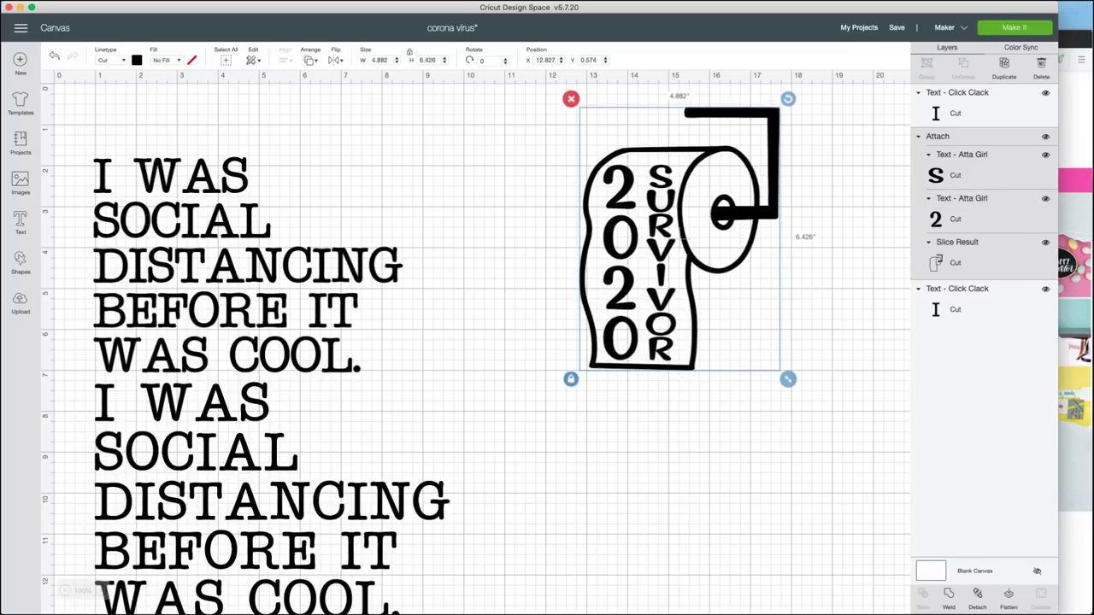
Step: Browse the recently uploaded images and the full uploaded image library for a toilet paper roll design
left_click(21, 301)
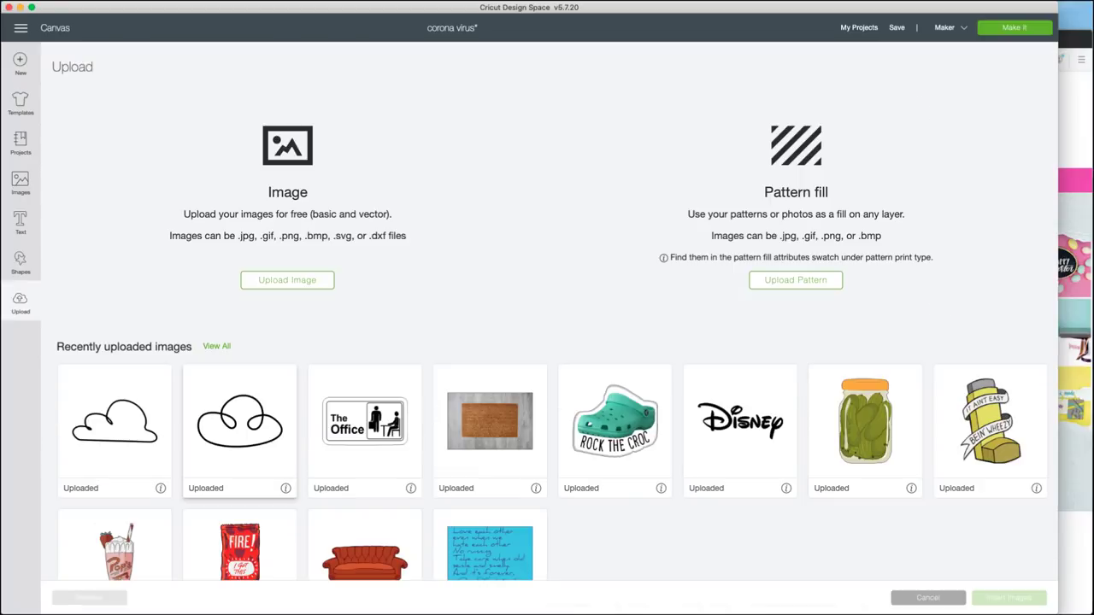
scroll(614, 432, "down", 2)
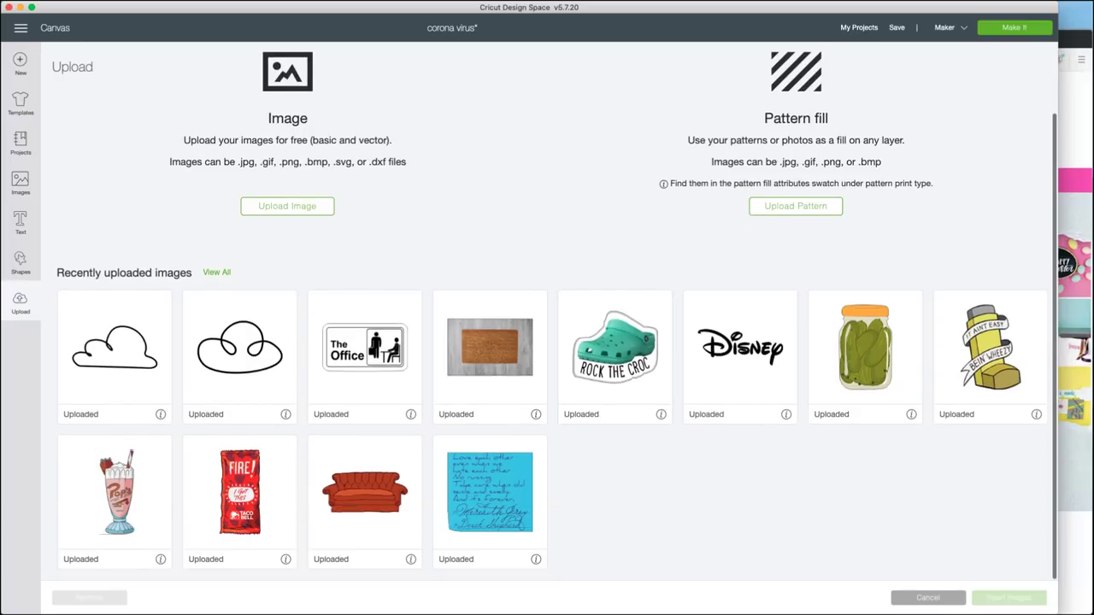
left_click(21, 182)
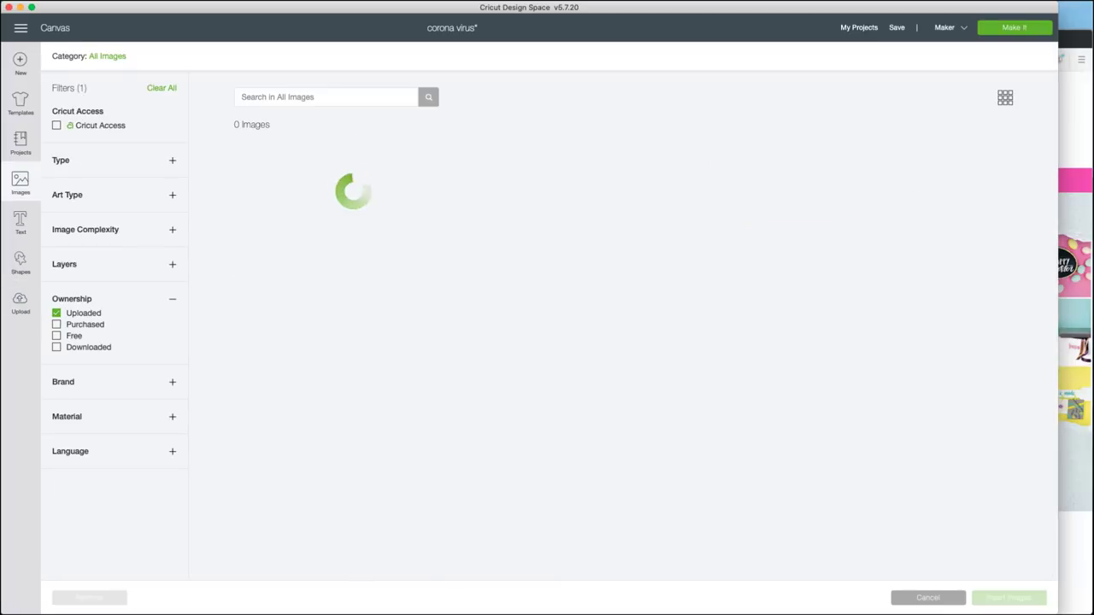
scroll(626, 384, "down", 10)
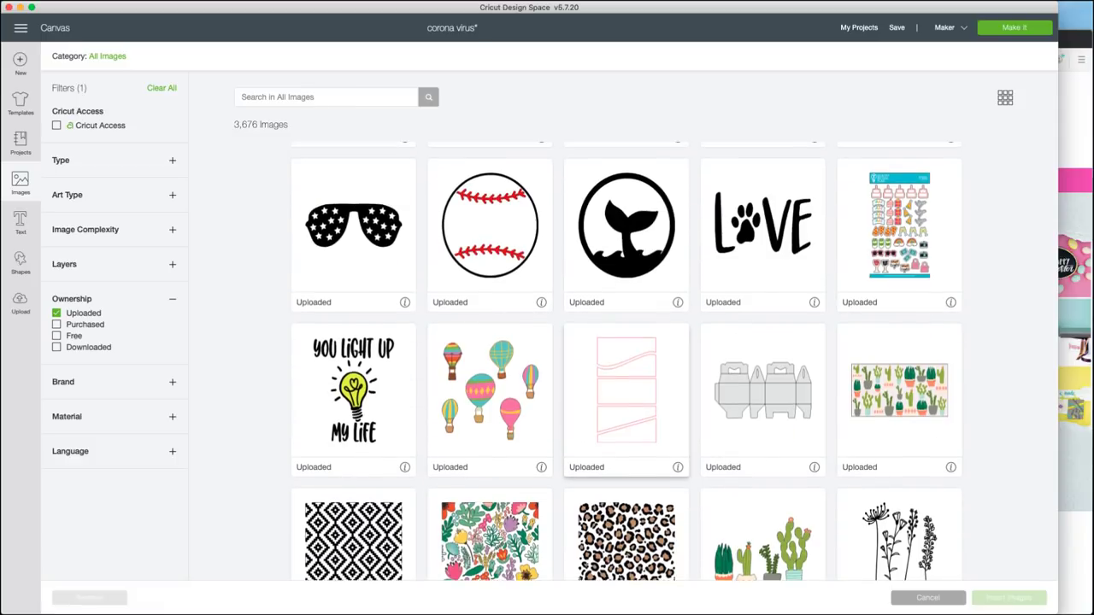
scroll(626, 385, "up", 3)
scroll(627, 385, "down", 3)
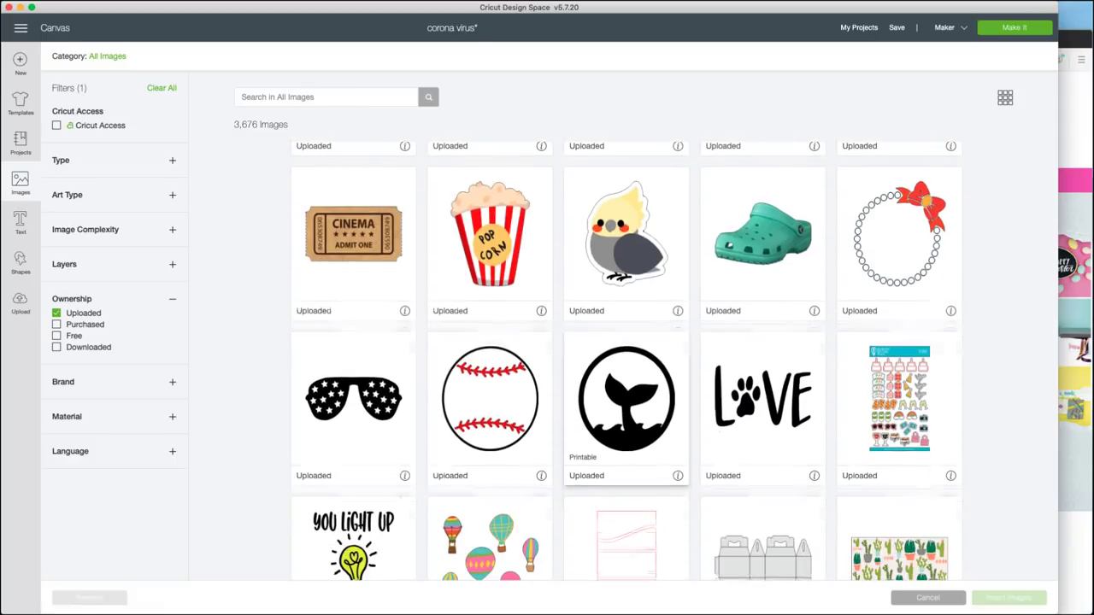
scroll(626, 410, "down", 3)
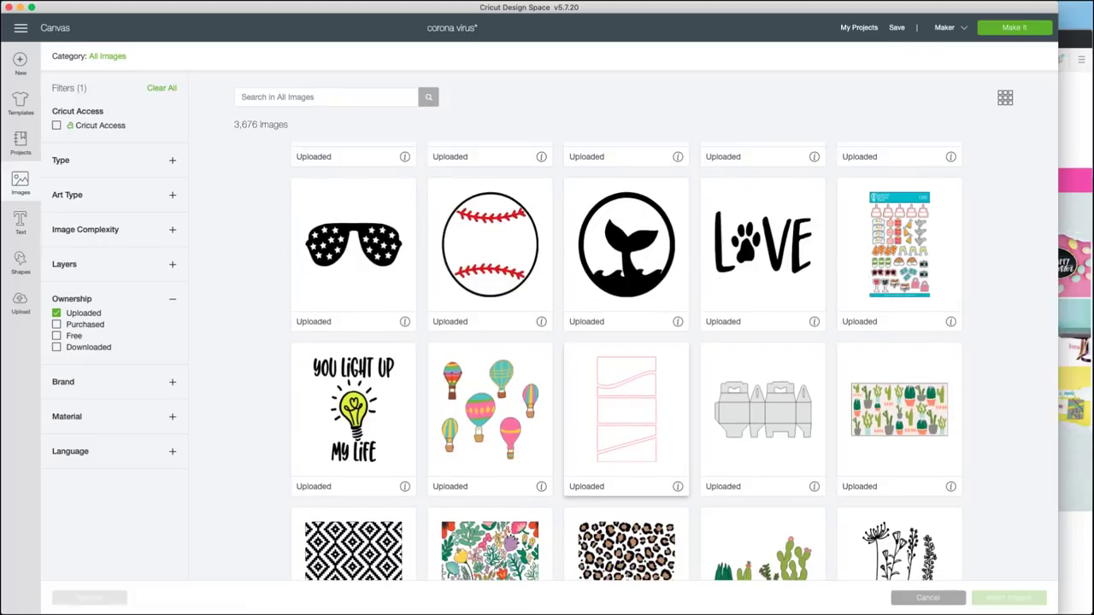
Step: Switch to the Makers Gonna Learn website, search the cut files for "ROLL WITH IT" and look through the results
key("super+Tab")
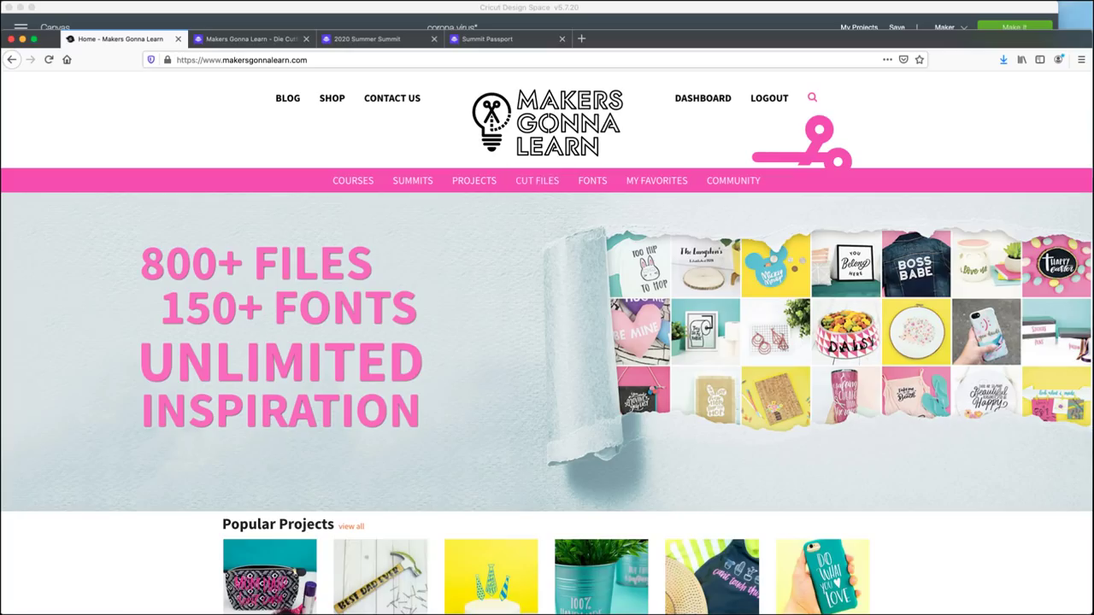
left_click(537, 180)
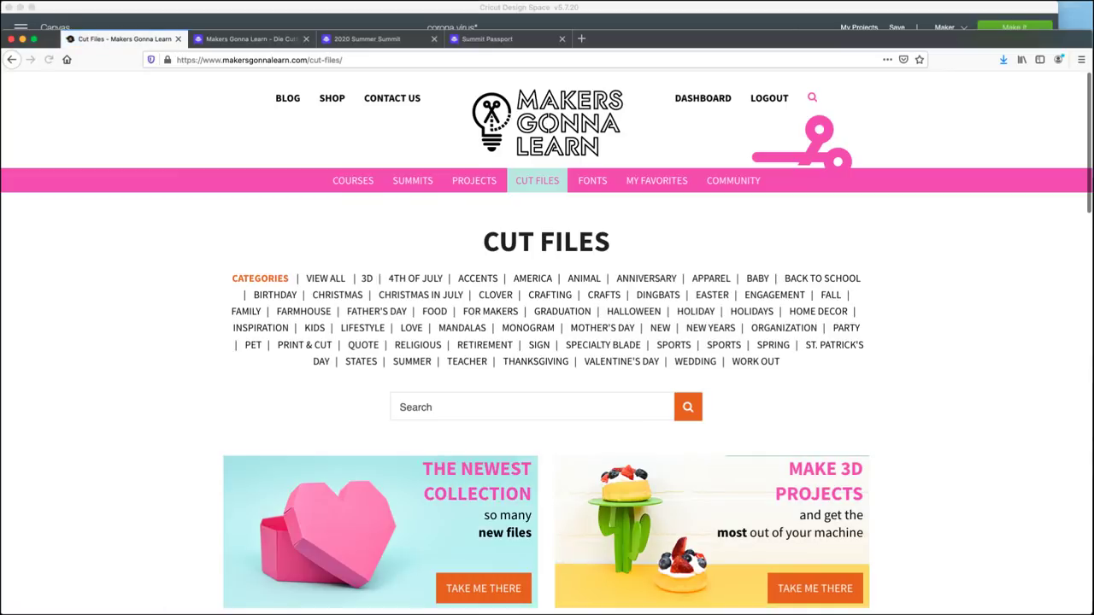
type("ROL")
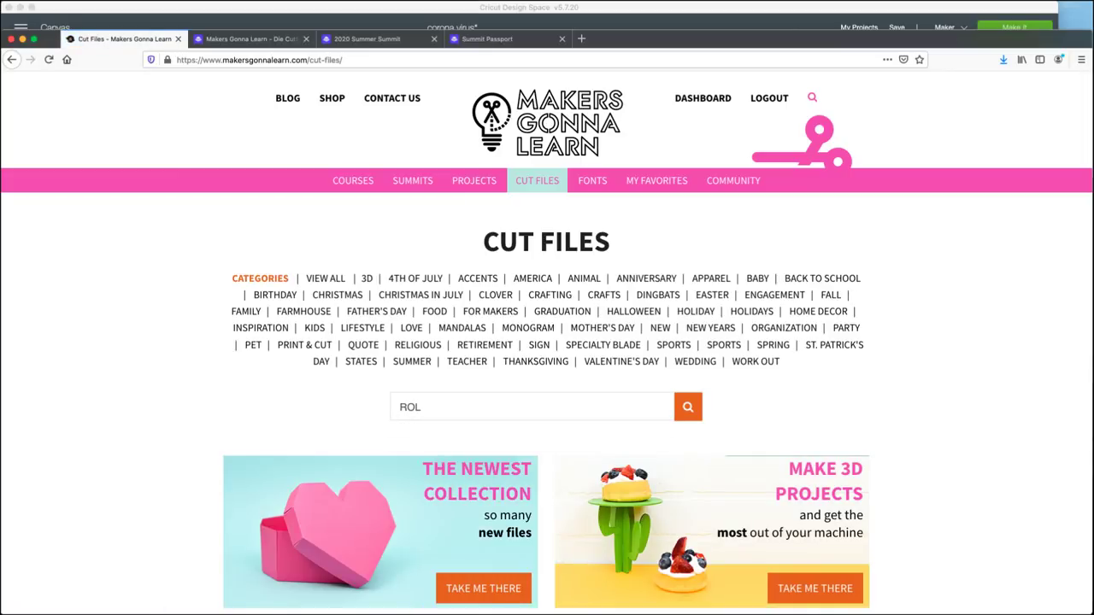
type("L WIT I")
type("H IT")
key("Return")
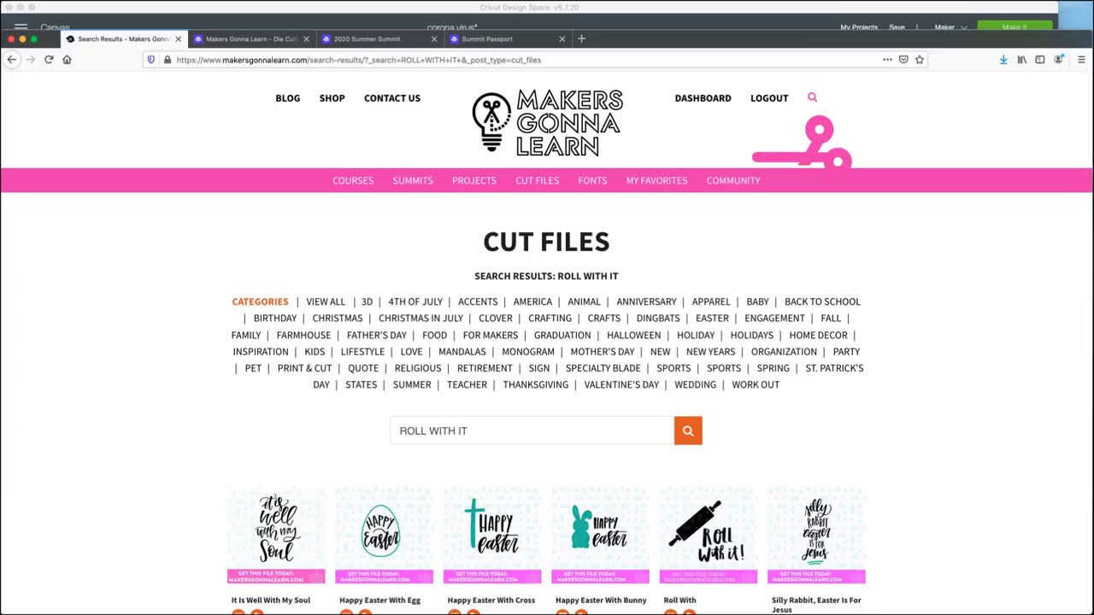
left_click(531, 431)
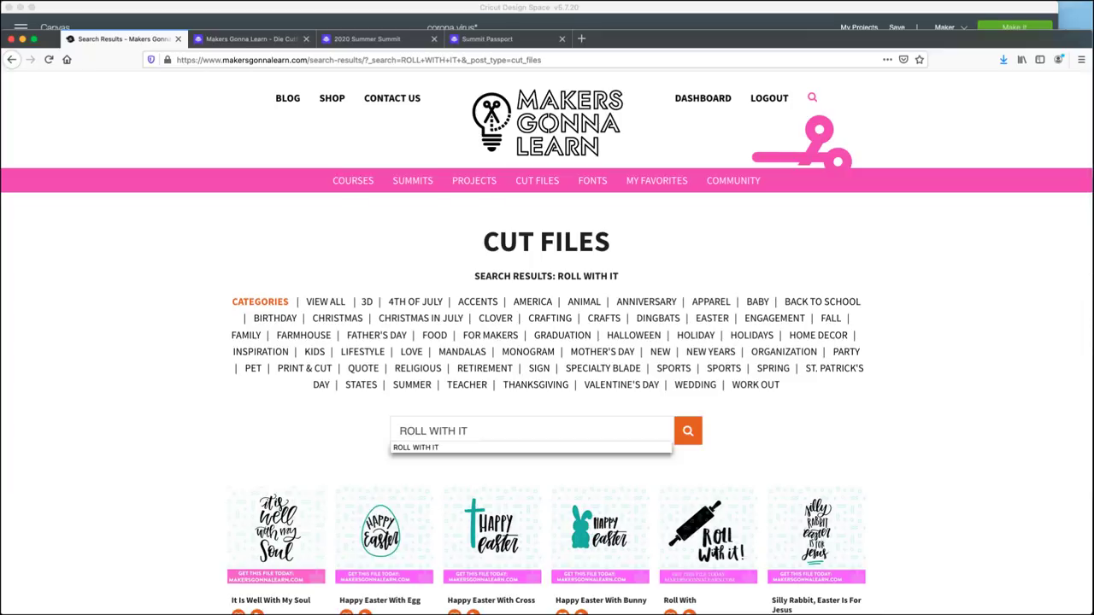
key("Escape")
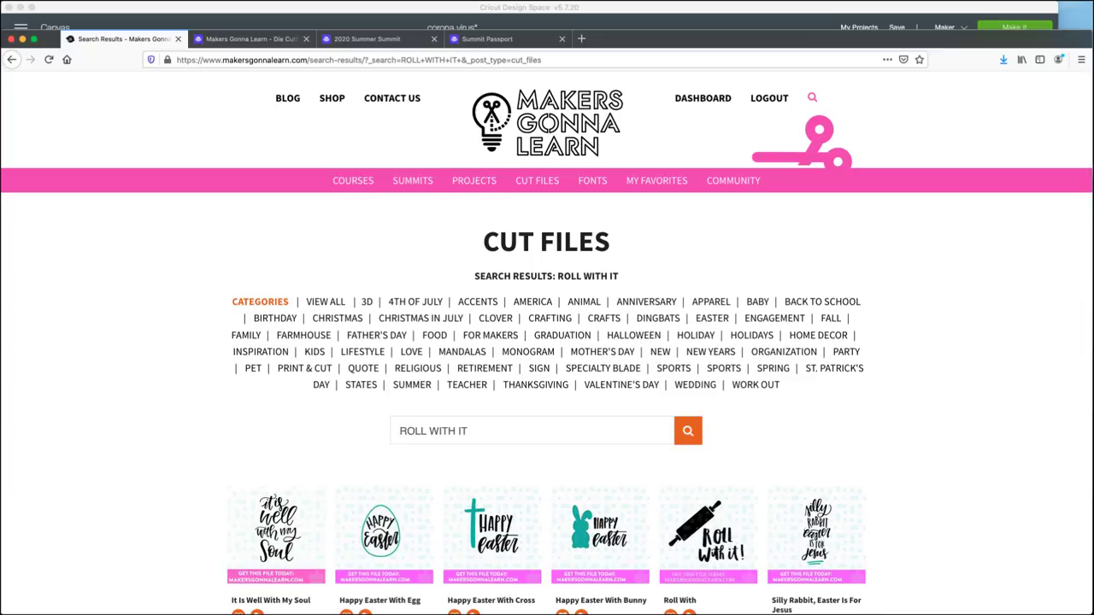
scroll(547, 342, "down", 5)
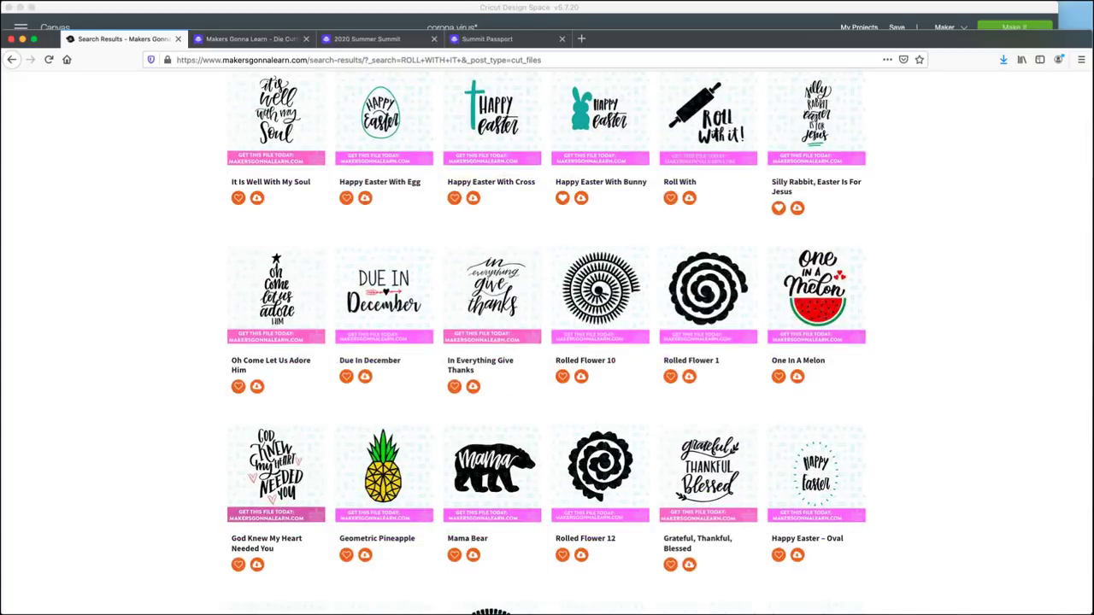
scroll(547, 342, "down", 5)
scroll(547, 342, "up", 7)
scroll(547, 342, "up", 3)
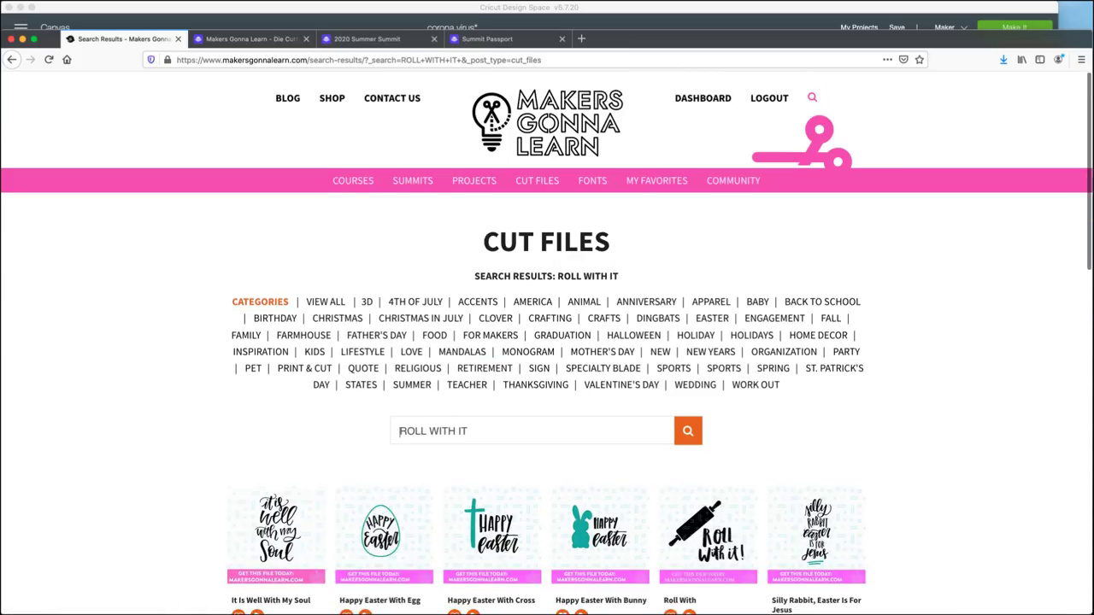
Step: Replace the cut file search term with "ROLL"
type("Å≈")
key("BackSpace")
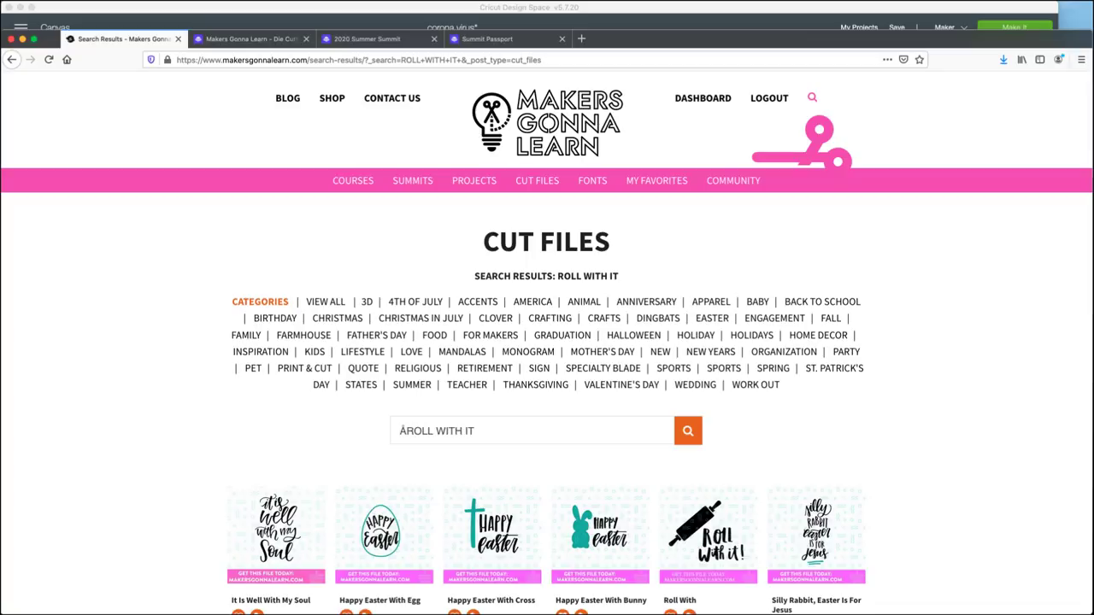
key("alt+shift+Right")
key("alt+shift+Left")
key("super+shift+Right")
key("shift+Left")
type("ROLL")
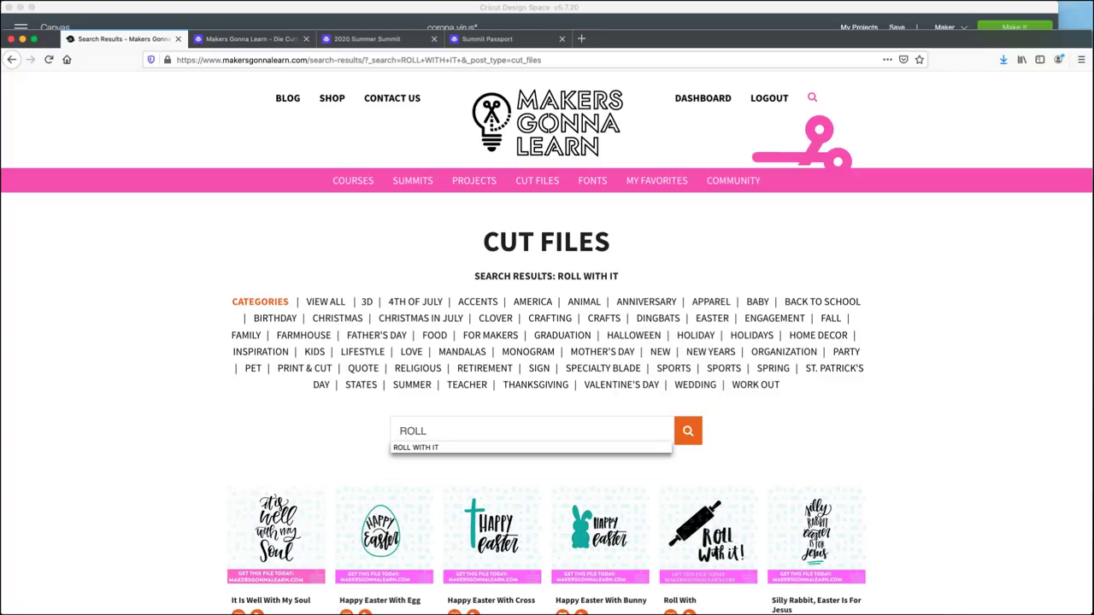
Step: Switch to Cricut Design Space and search the uploaded images for "MGL_HOME_REG" and "MGL_HOME_REG_ROLL"
key("super+Tab")
left_click(325, 97)
type("MGL_")
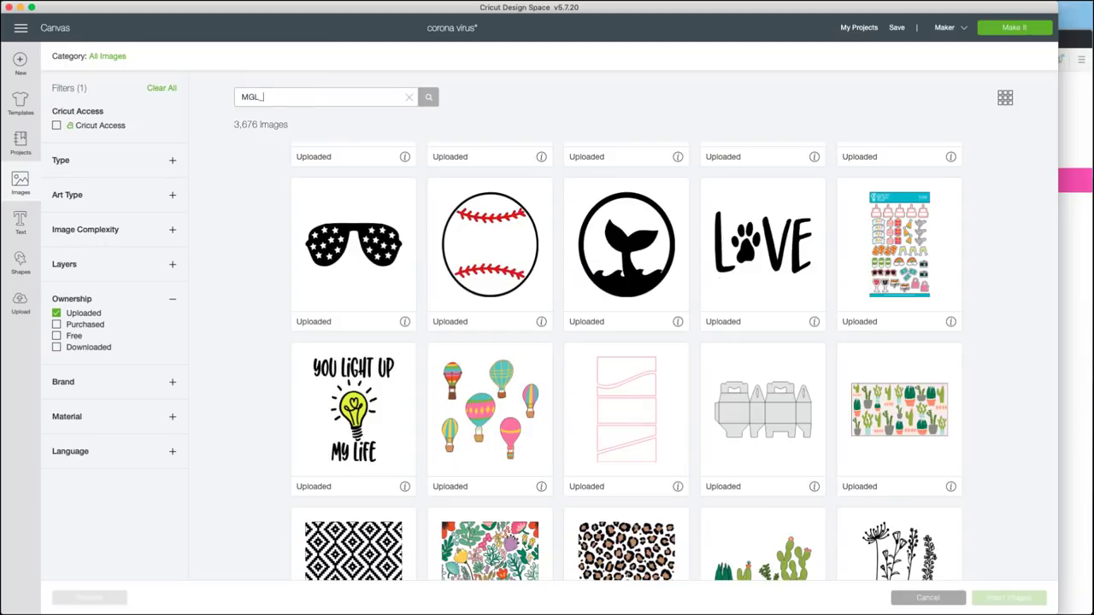
type("HOME_REG_")
key("BackSpace")
key("Return")
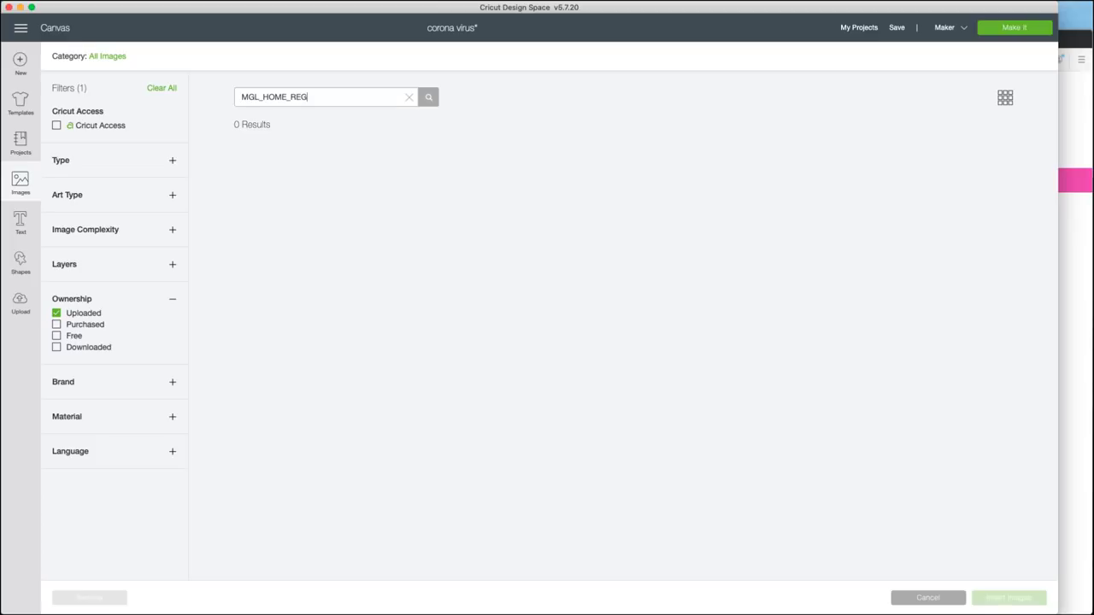
type("_")
type("ROLL")
key("Return")
Step: Switch back to the Makers Gonna Learn website, search the cut files for "ROLL" and download the Rollin toilet paper file
key("super+Tab")
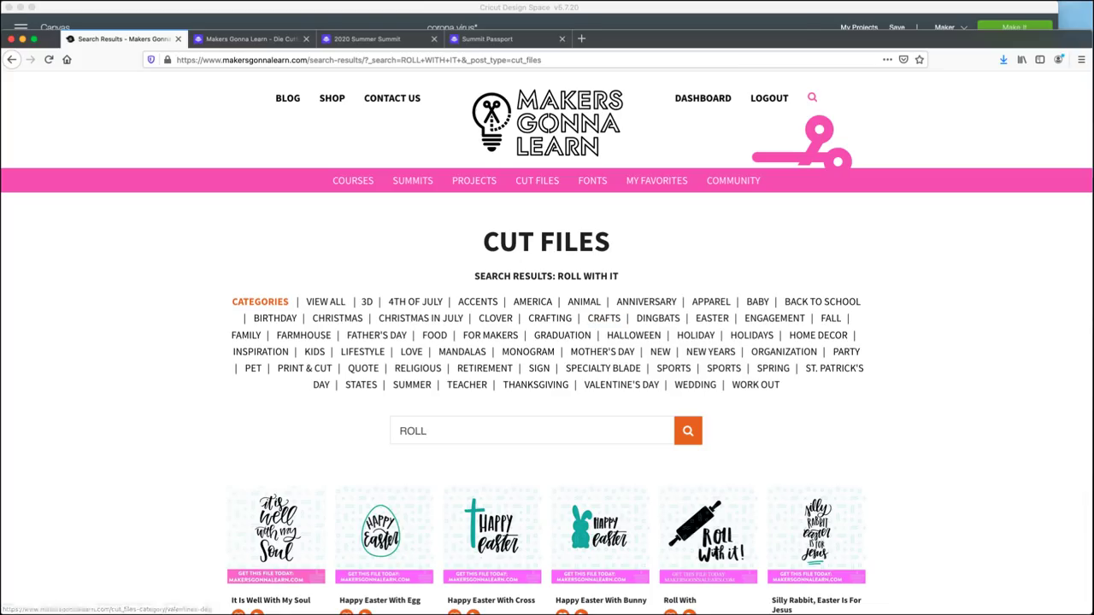
left_click(688, 431)
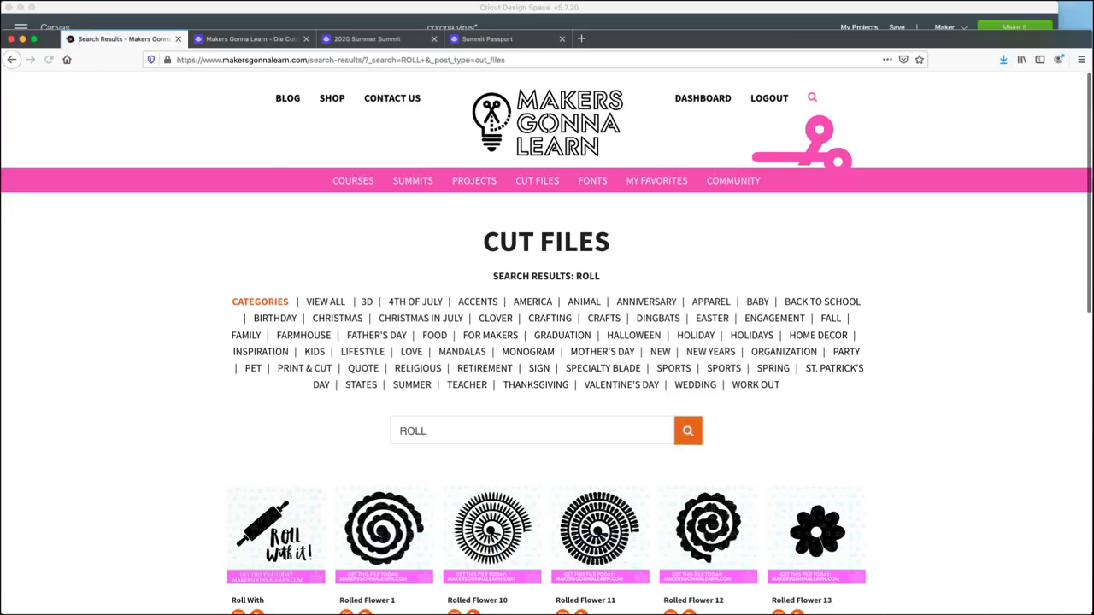
scroll(547, 342, "down", 3)
scroll(492, 427, "down", 3)
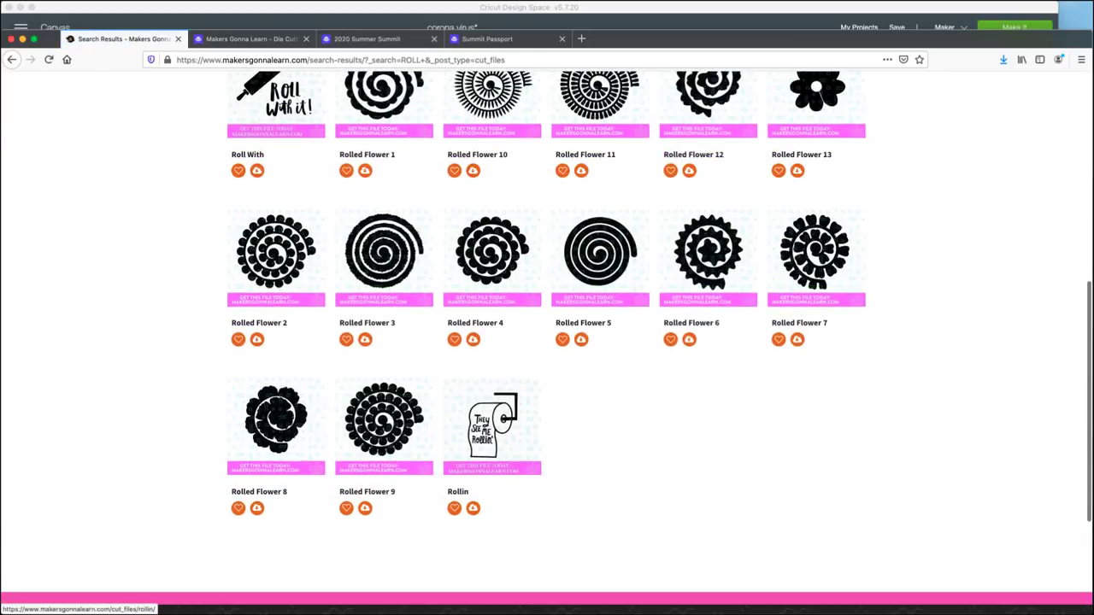
left_click(493, 425)
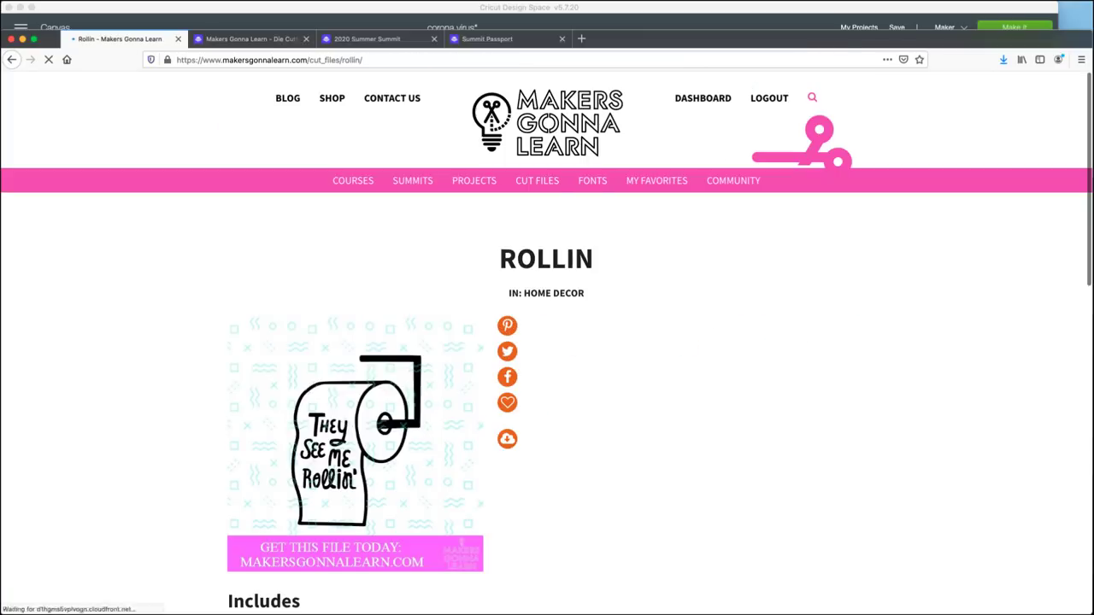
scroll(547, 342, "down", 4)
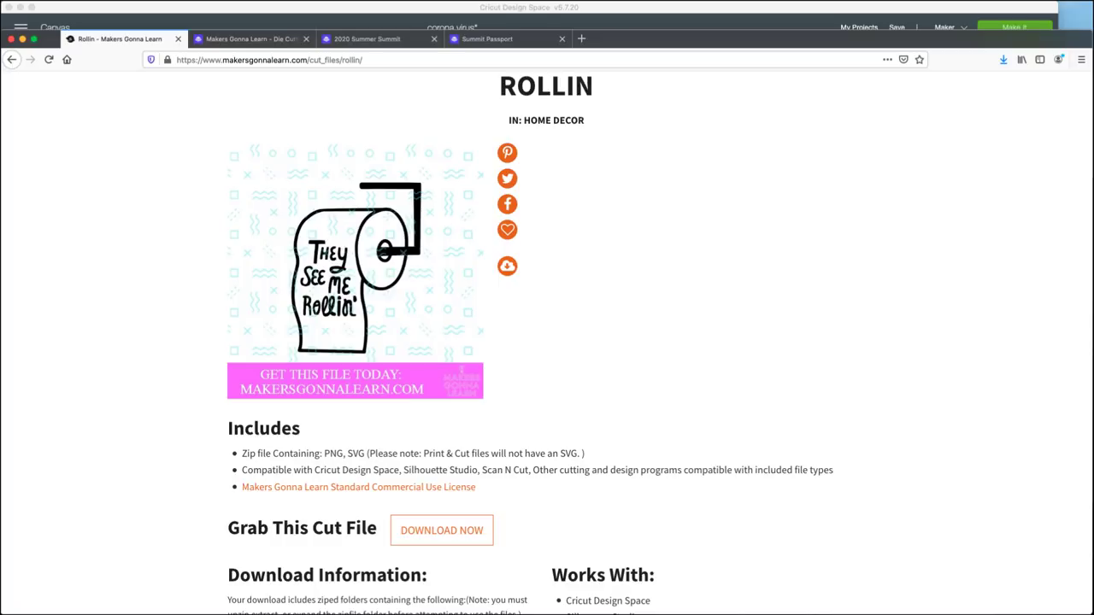
left_click(442, 531)
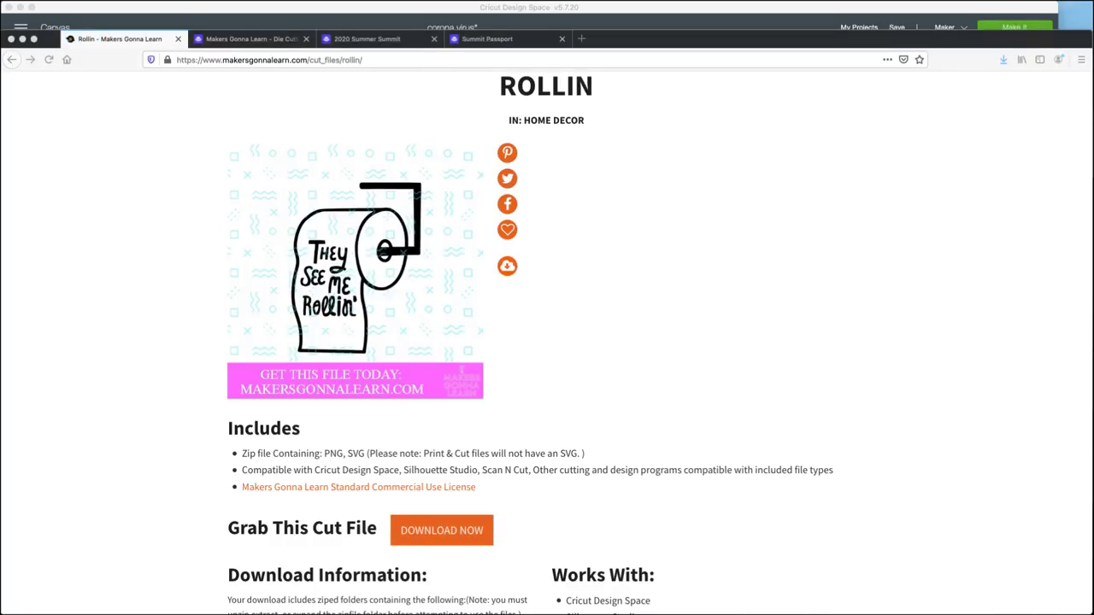
Step: Return to the Cricut Design Space upload page and open the downloaded MGL_HOME_REG_ROLLIN folder beside the image upload option
key("super+Tab")
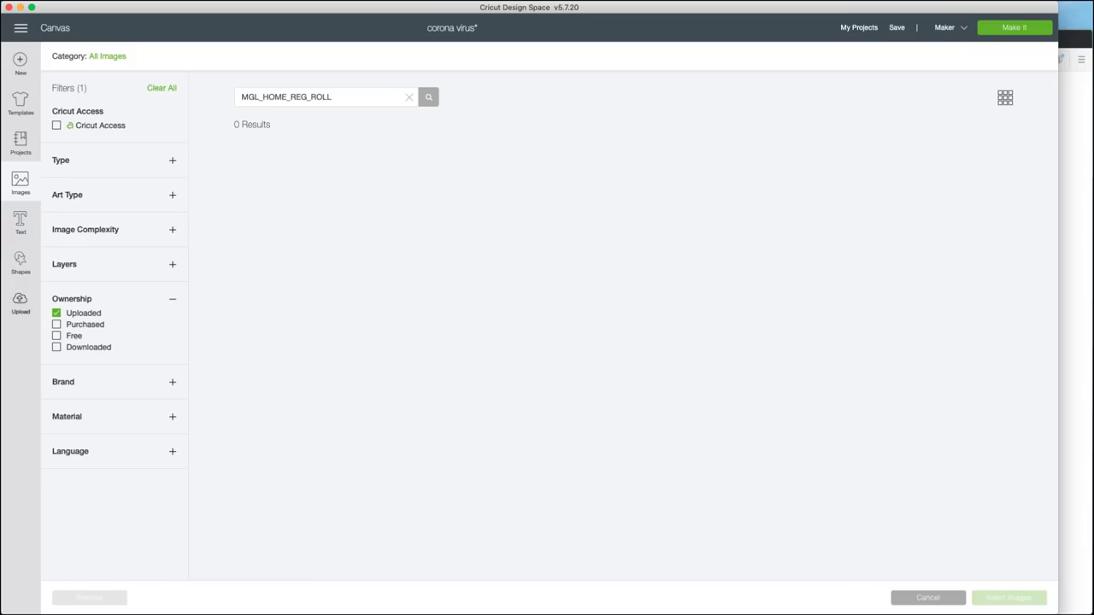
left_click(20, 302)
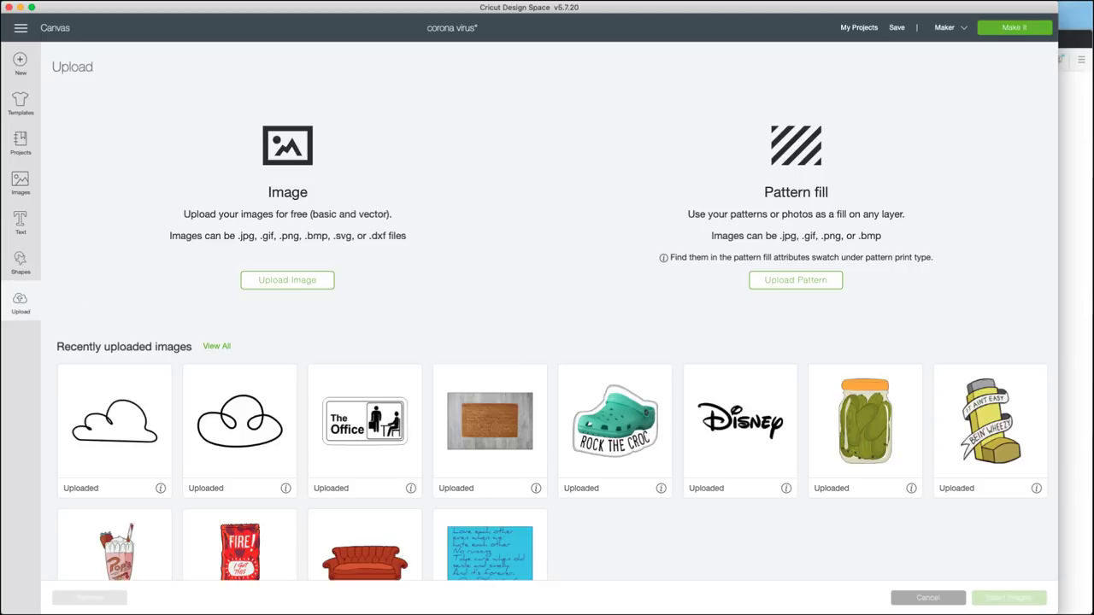
left_click_drag(83, 597, 479, 171)
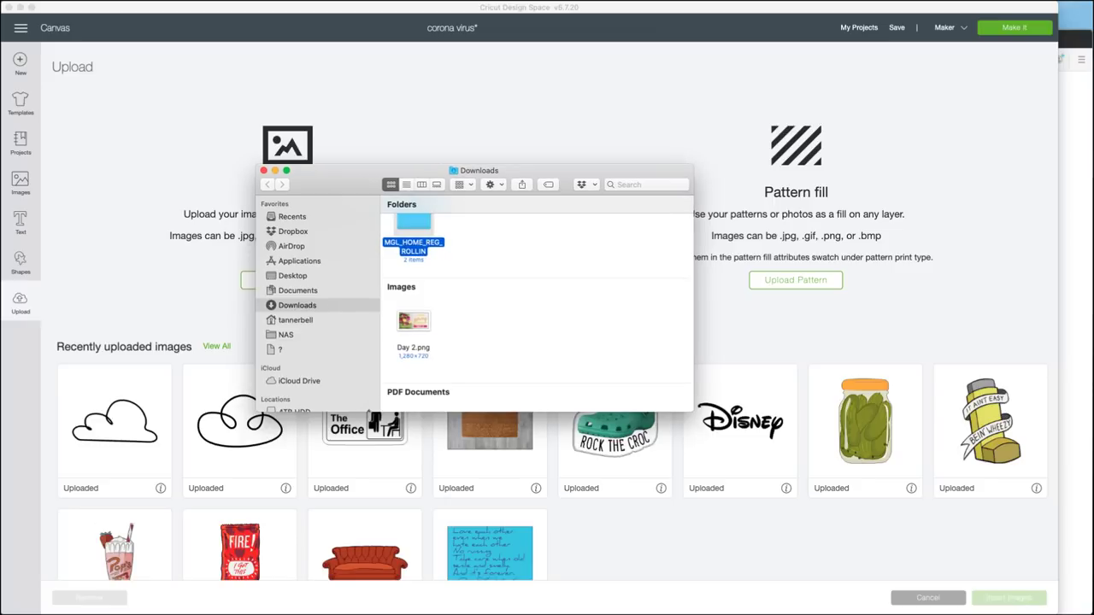
scroll(536, 300, "up", 1)
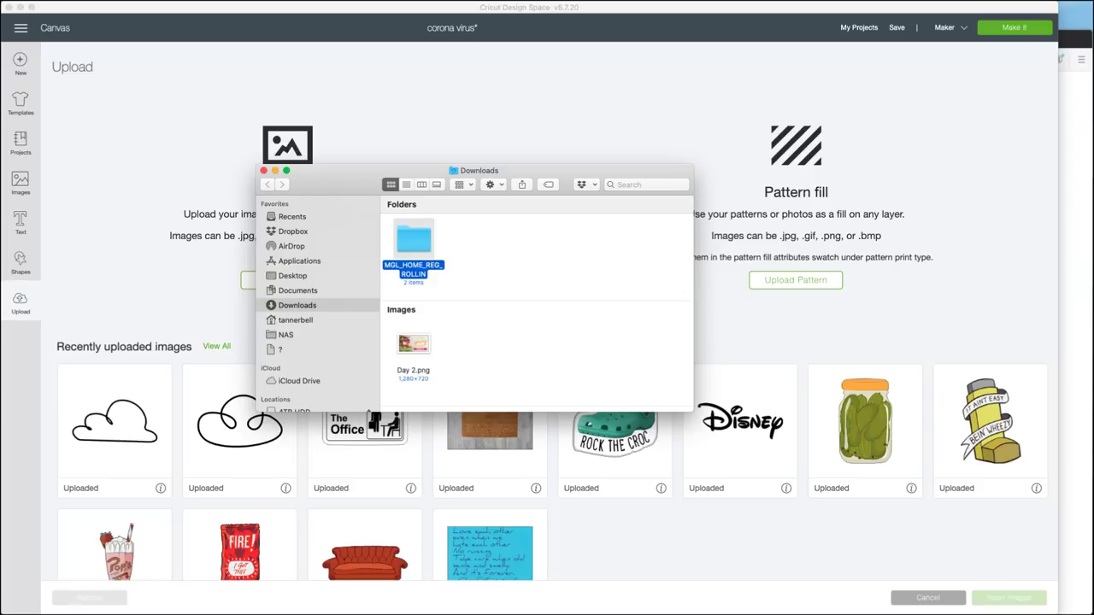
double_click(414, 240)
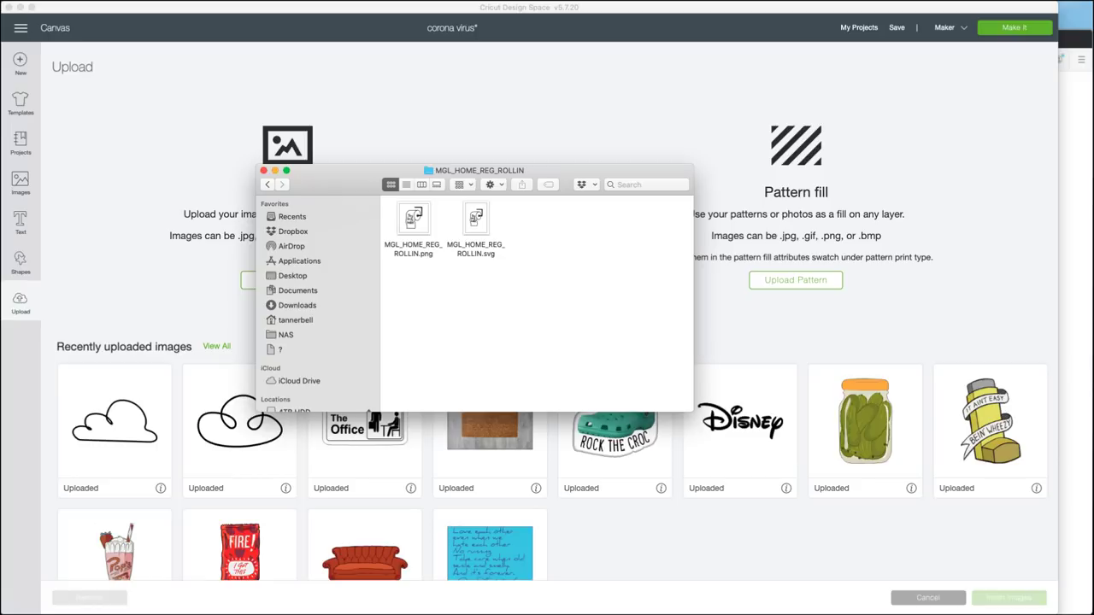
left_click_drag(478, 170, 882, 170)
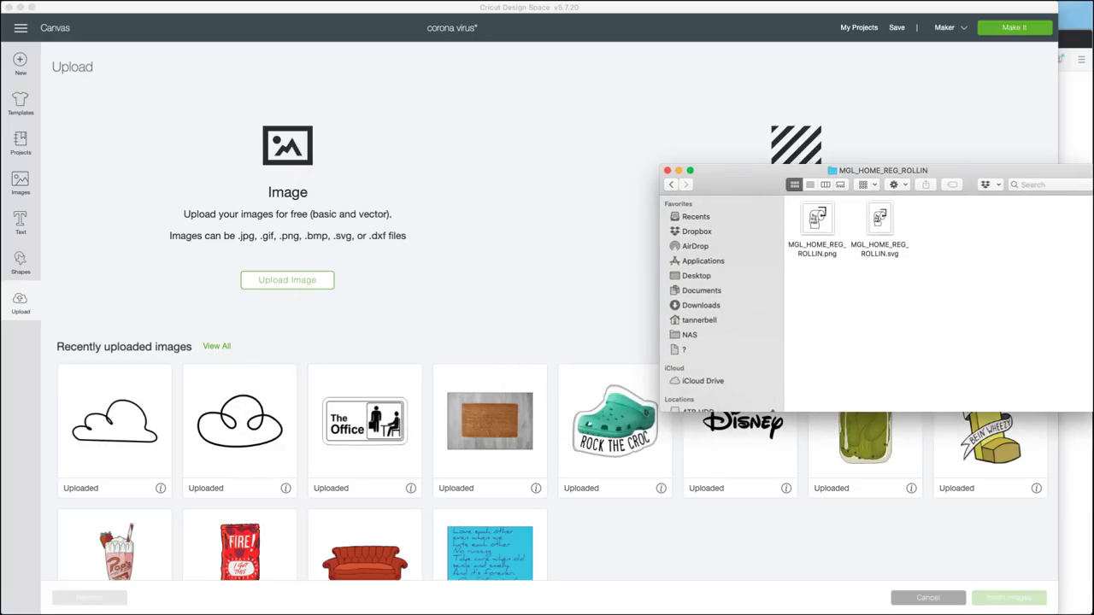
Step: Upload MGL_HOME_REG_ROLLIN.svg as an image and save it under the name MGL_HOME_REG_ROLLIN
left_click(547, 214)
left_click(287, 280)
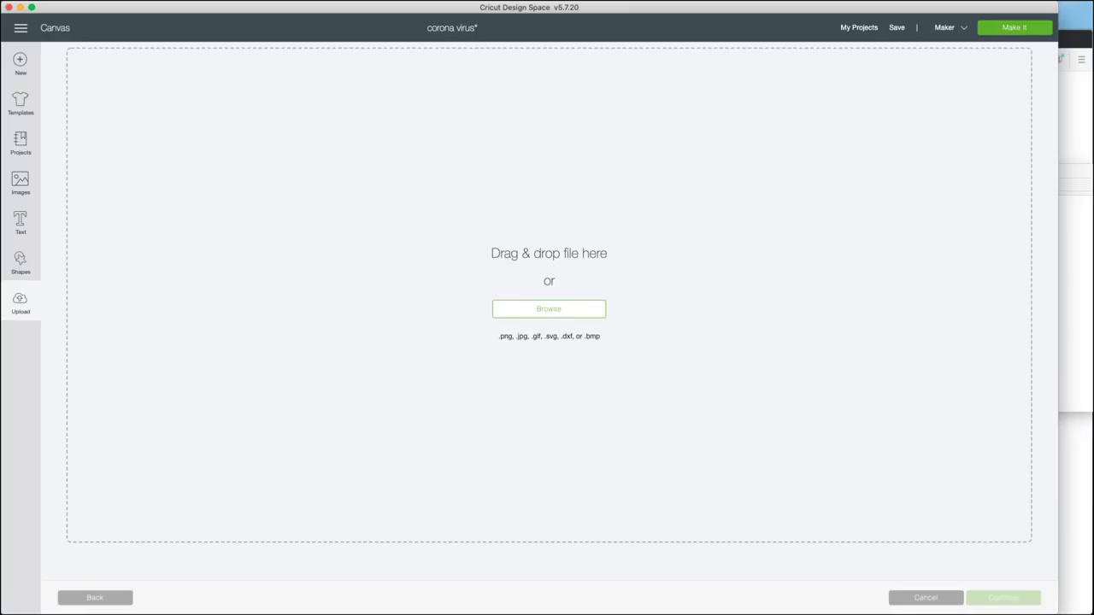
left_click(1076, 290)
left_click_drag(879, 222, 578, 304)
left_click(578, 303)
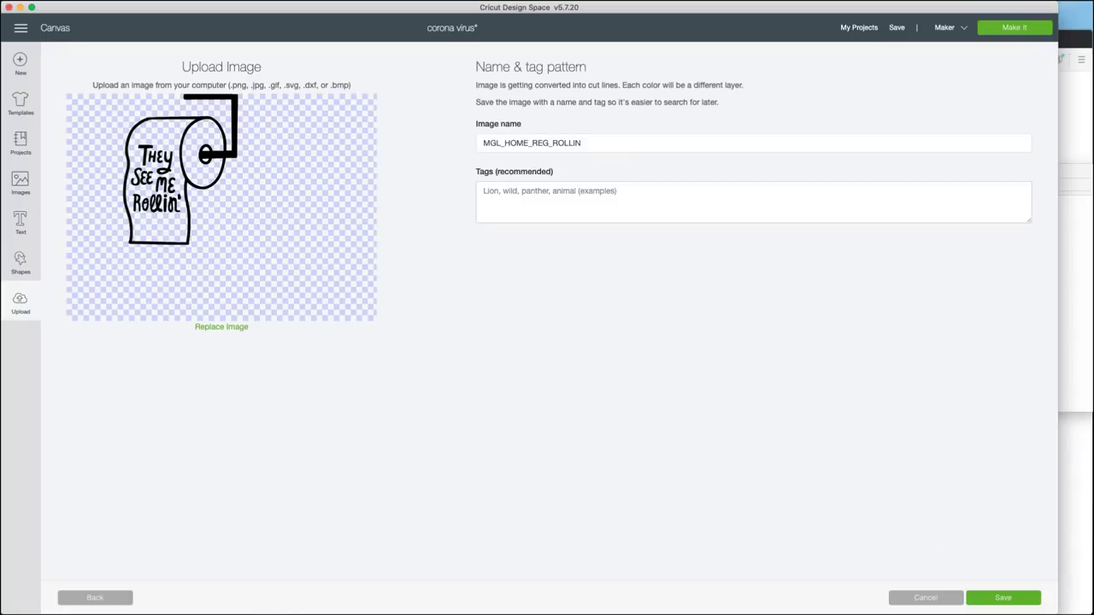
left_click(1004, 598)
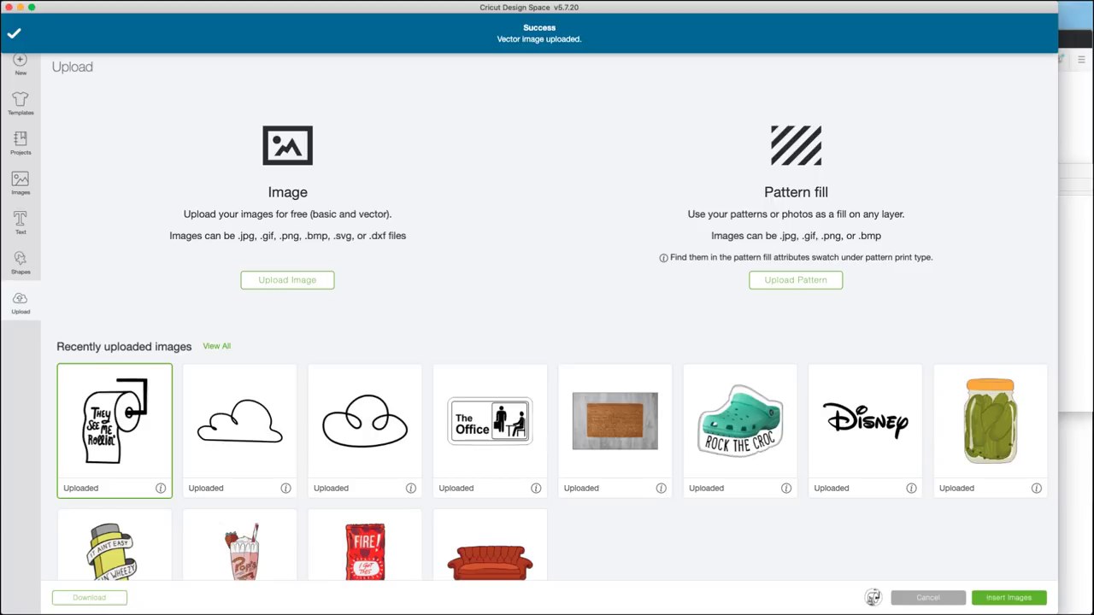
Step: Insert the uploaded Rollin image on the canvas and move it into the empty space below the 2020 Survivor roll
left_click(1008, 598)
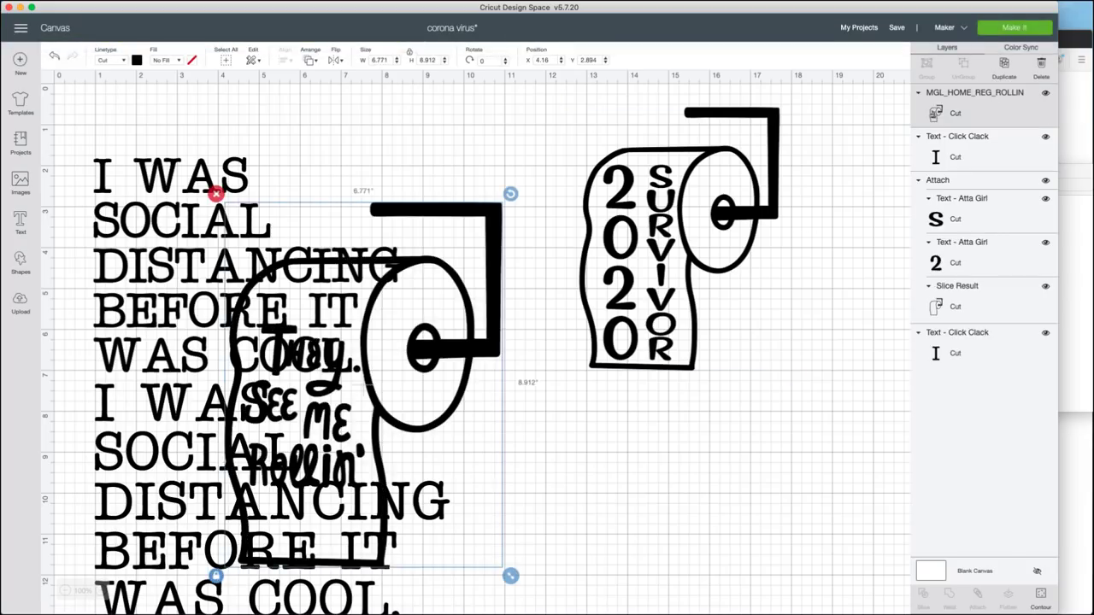
left_click_drag(367, 385, 720, 427)
scroll(716, 319, "down", 3)
left_click_drag(715, 319, 704, 432)
scroll(704, 431, "down", 2)
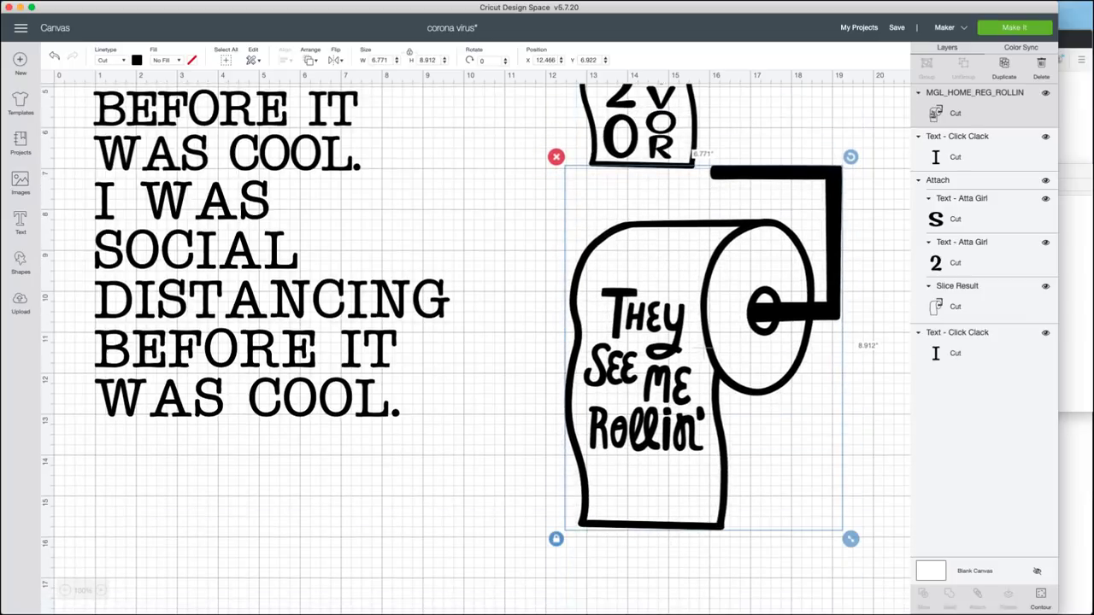
left_click_drag(703, 348, 698, 353)
left_click_drag(689, 540, 695, 569)
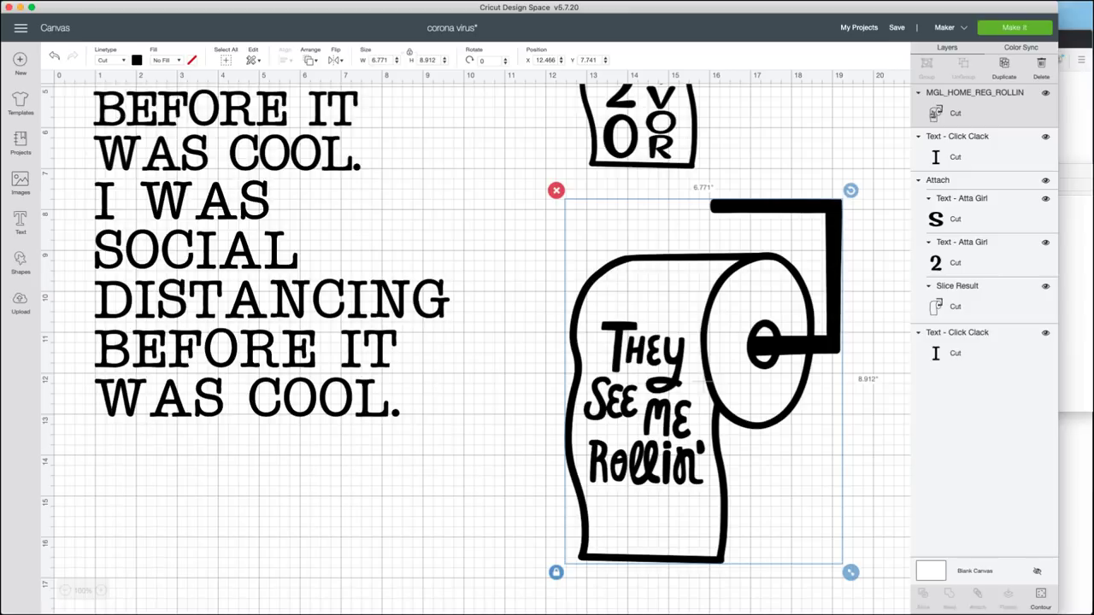
scroll(476, 349, "up", 5)
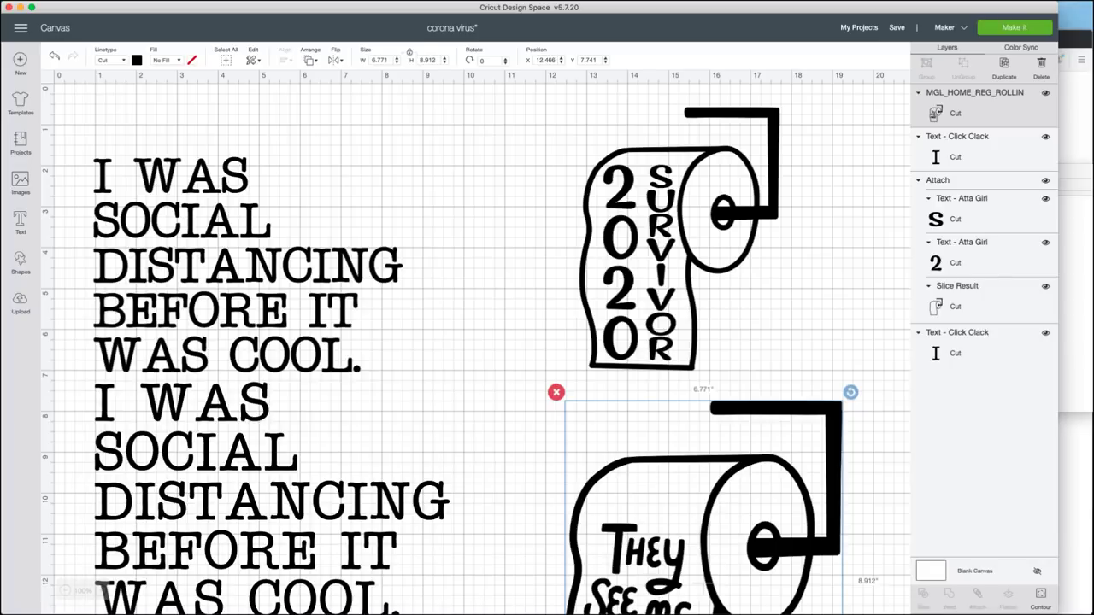
left_click(958, 219)
scroll(476, 350, "down", 10)
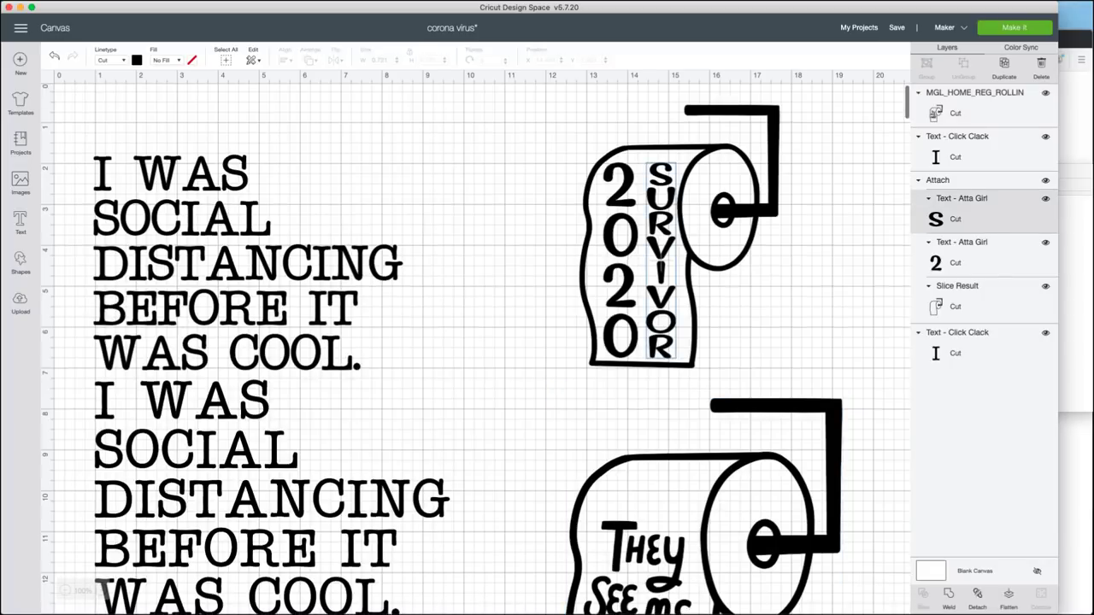
left_click_drag(650, 239, 633, 352)
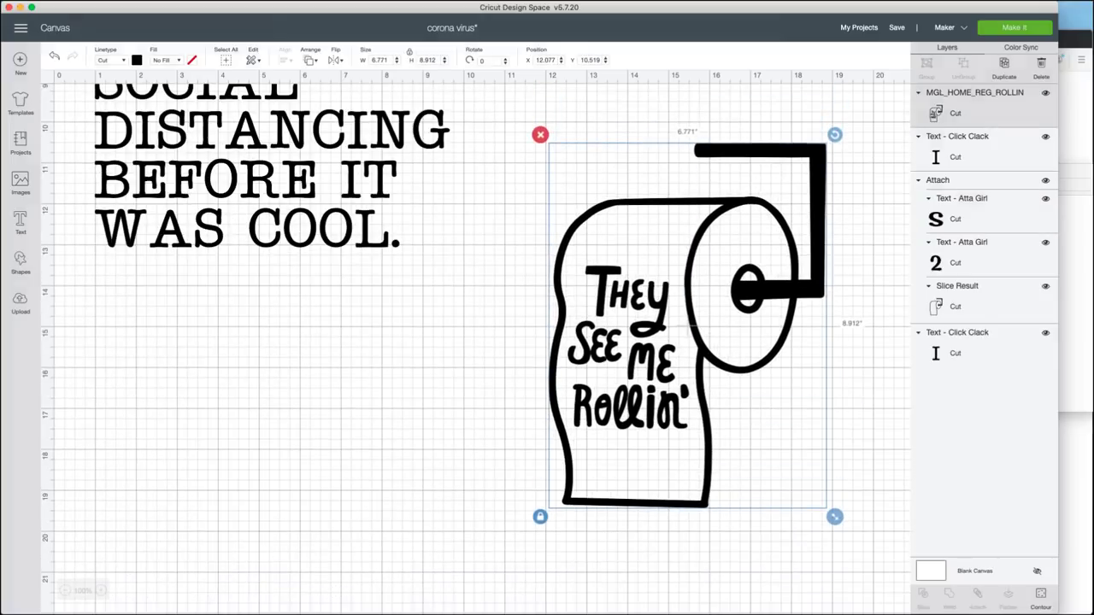
Step: Use Contour on the Rollin image to hide the letters of the words "They See Me"
left_click(1040, 598)
left_click(389, 248)
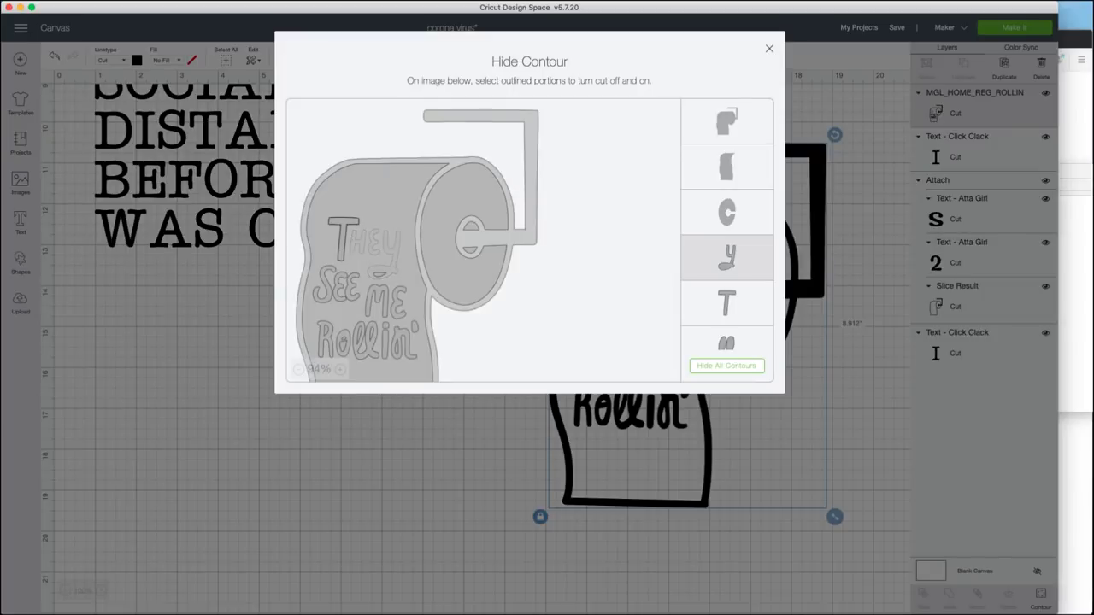
left_click(344, 238)
left_click(325, 286)
left_click(340, 287)
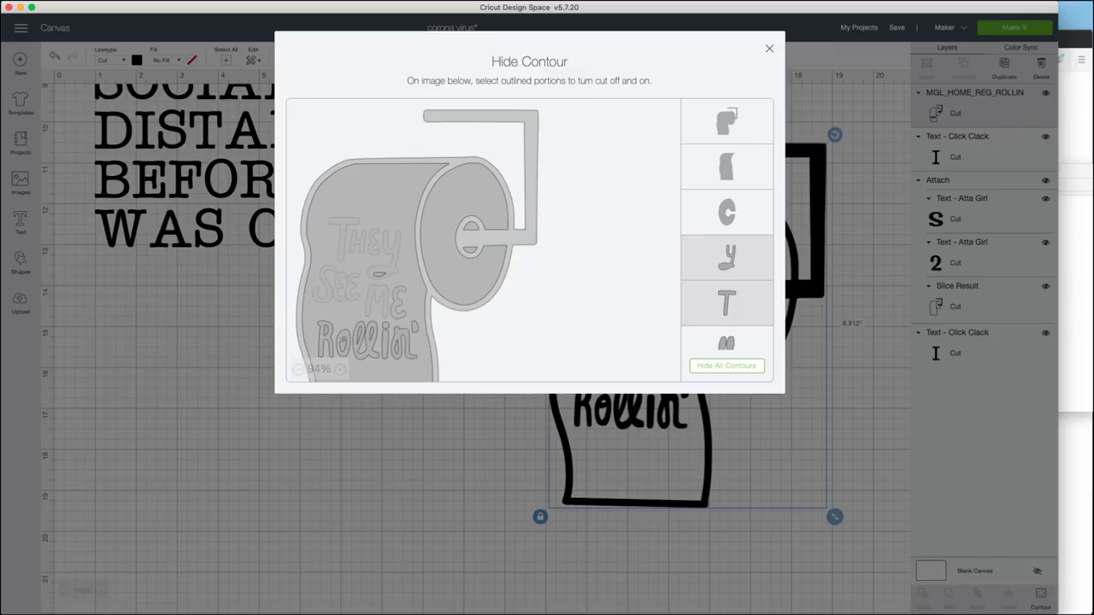
Step: Hide the contours of the word "Rollin'" and the leftover letter pieces, then move the blank roll slightly further down
left_click(411, 340)
left_click(386, 340)
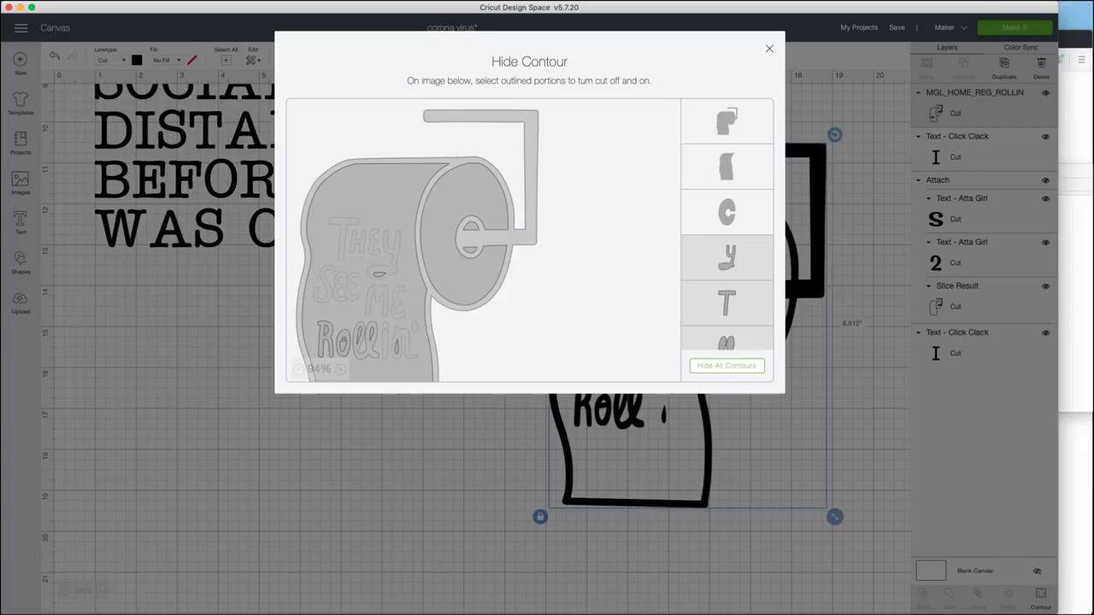
left_click(372, 338)
left_click(359, 338)
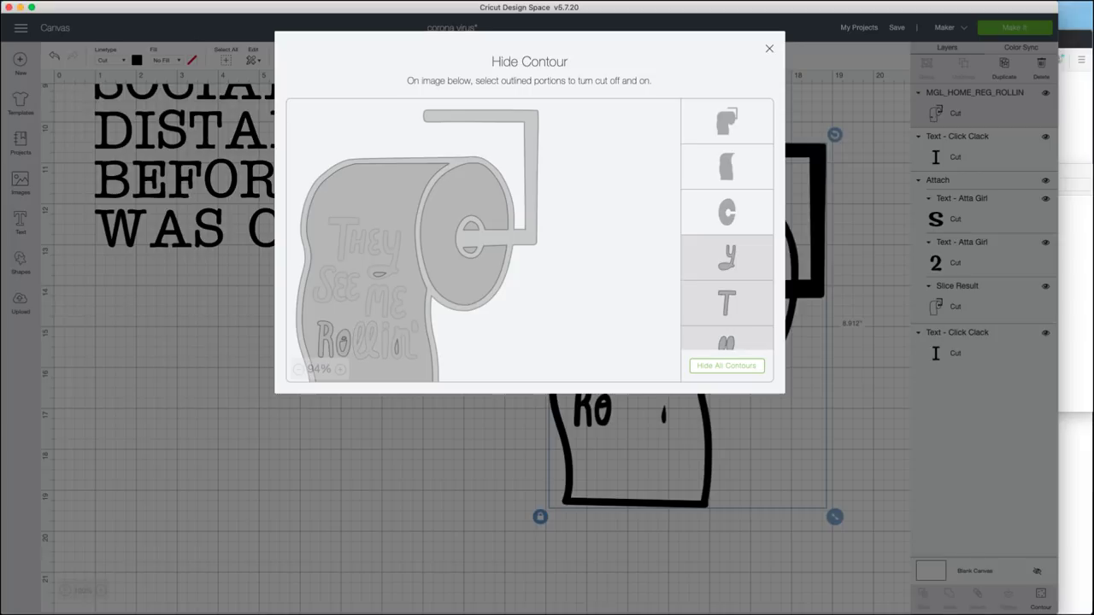
left_click(343, 344)
left_click(344, 341)
left_click(325, 339)
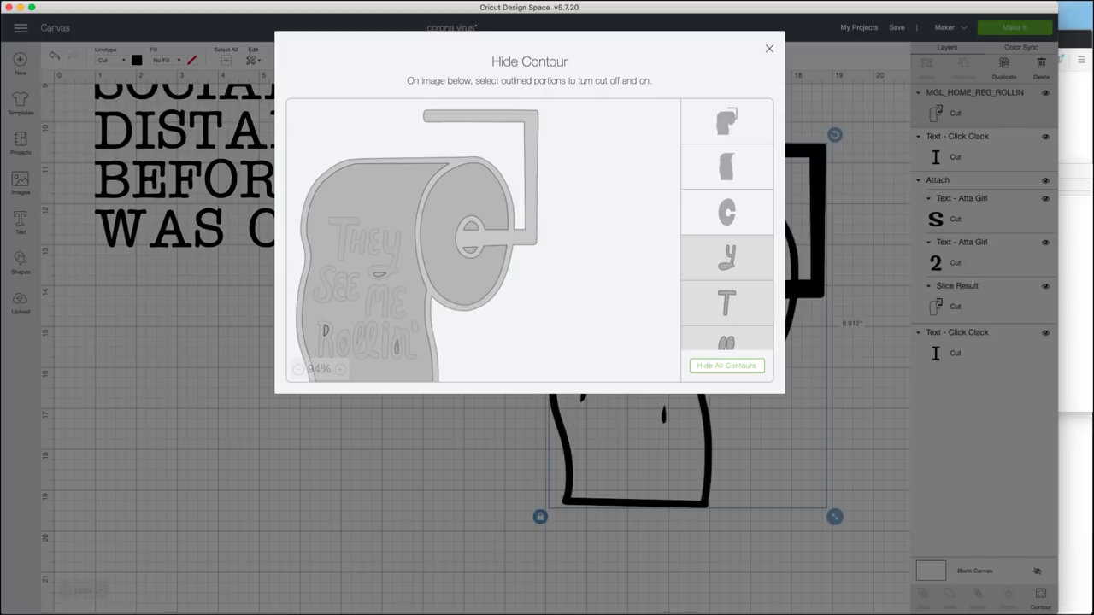
left_click(395, 346)
scroll(483, 240, "down", 1)
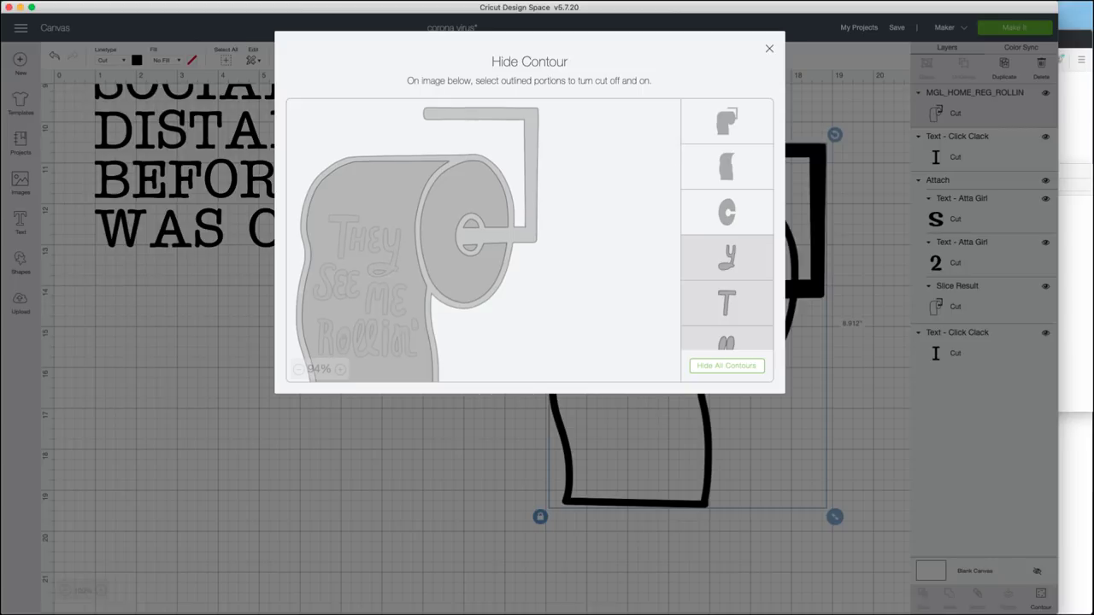
left_click(769, 49)
left_click_drag(687, 325, 679, 364)
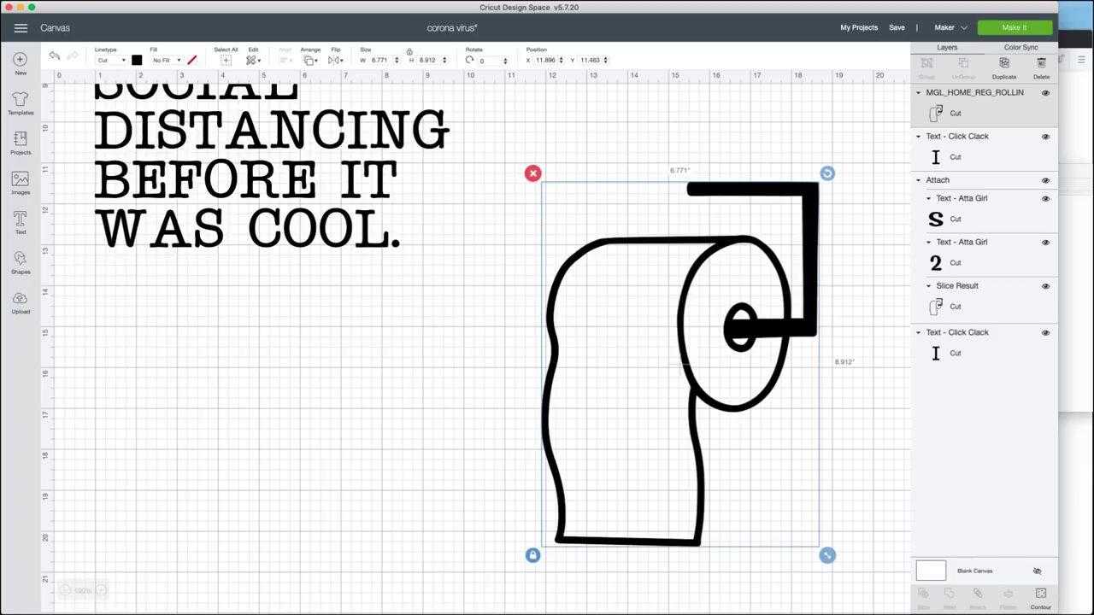
Step: Start a new text and set its font to Atta Girl by searching the system fonts for "ATTA"
left_click(21, 224)
left_click(83, 89)
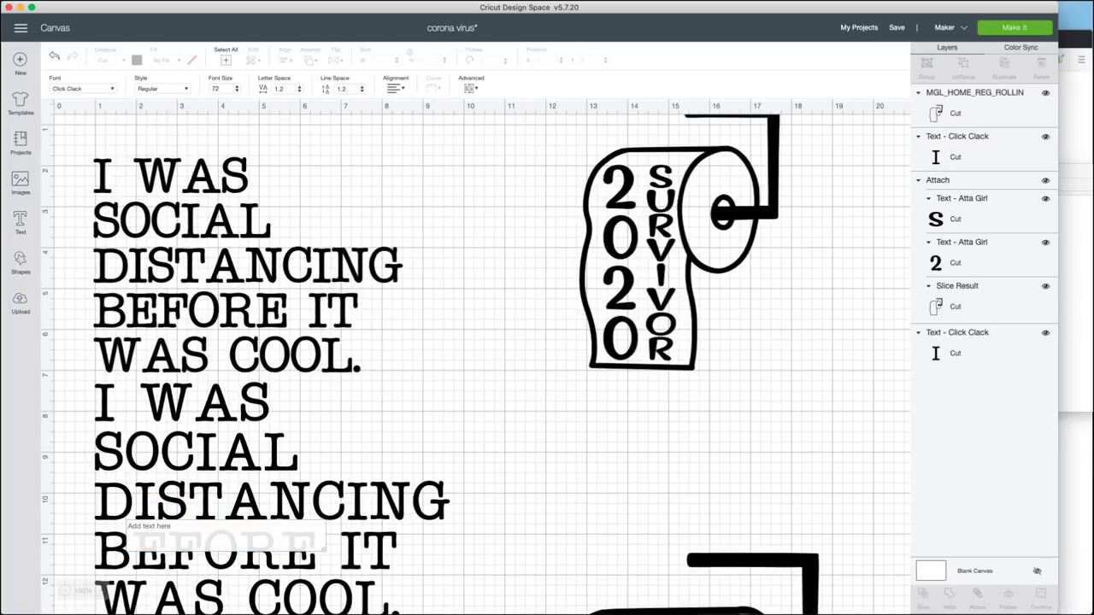
double_click(774, 62)
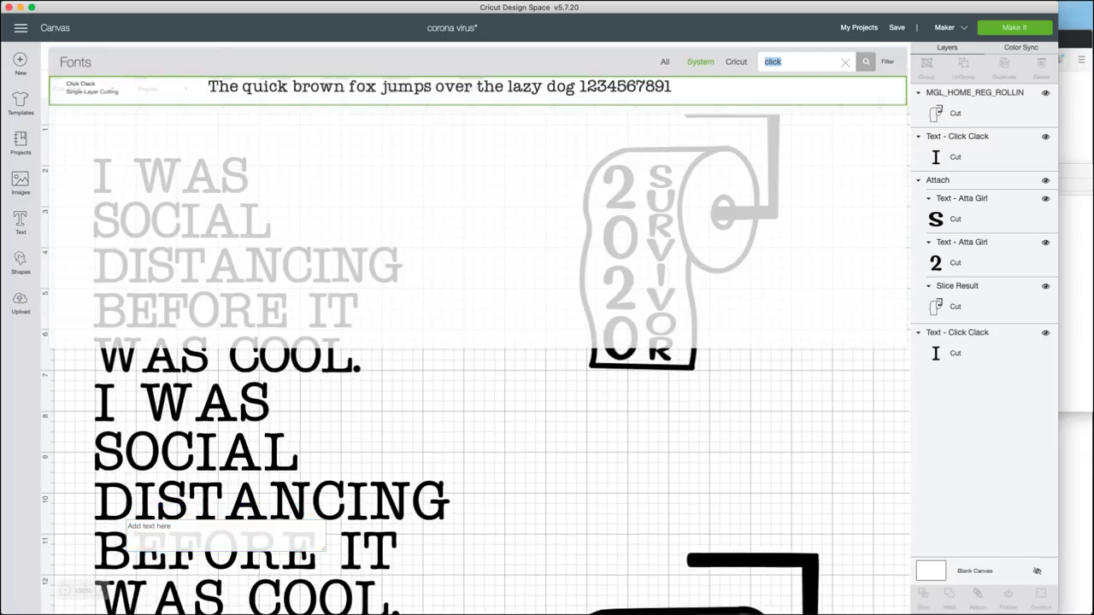
type("ATTA")
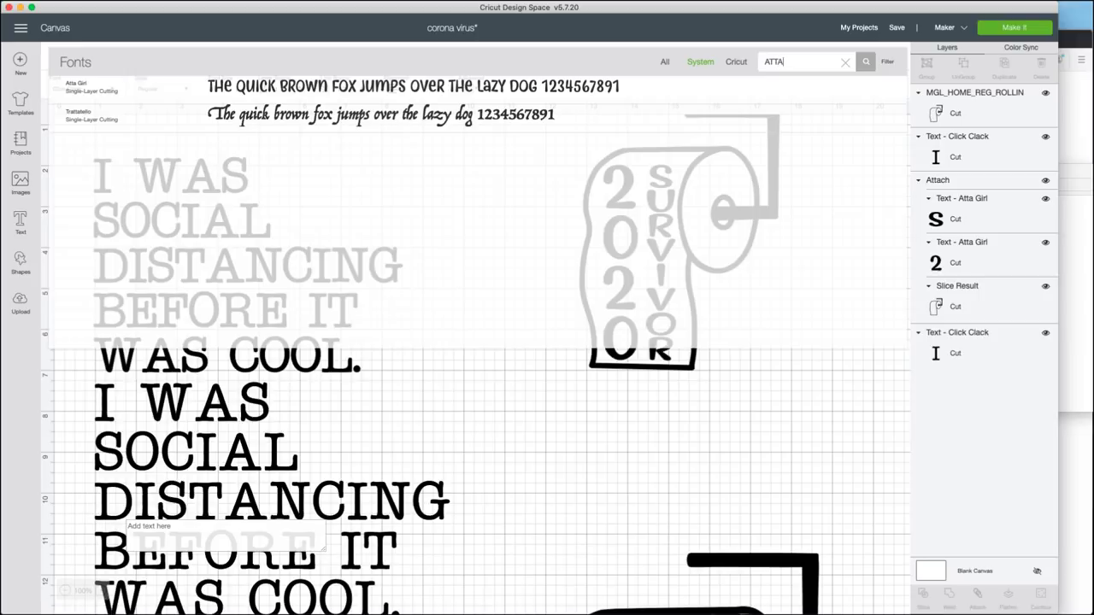
left_click(414, 87)
left_click(196, 535)
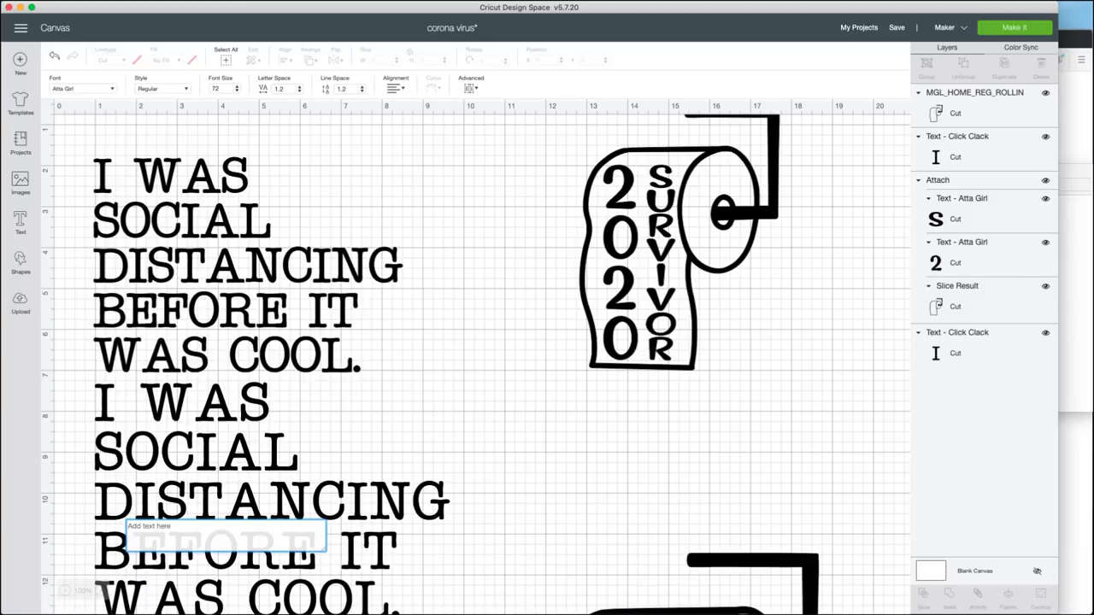
key("Escape")
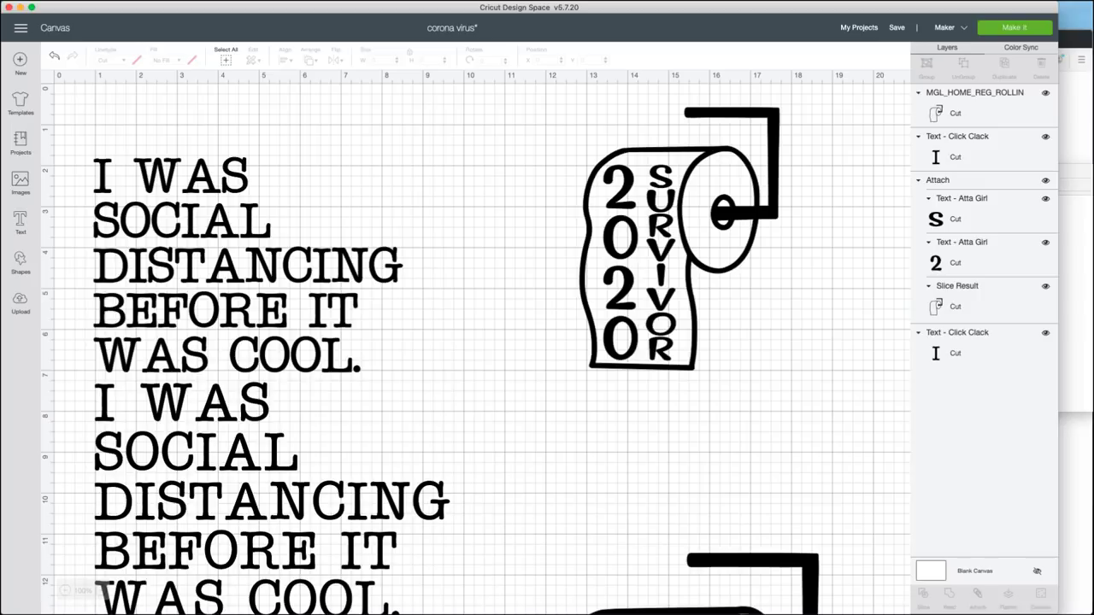
Step: Add the text "2020" and move it into the gap between the social distancing quote and the finished Survivor roll
left_click(19, 221)
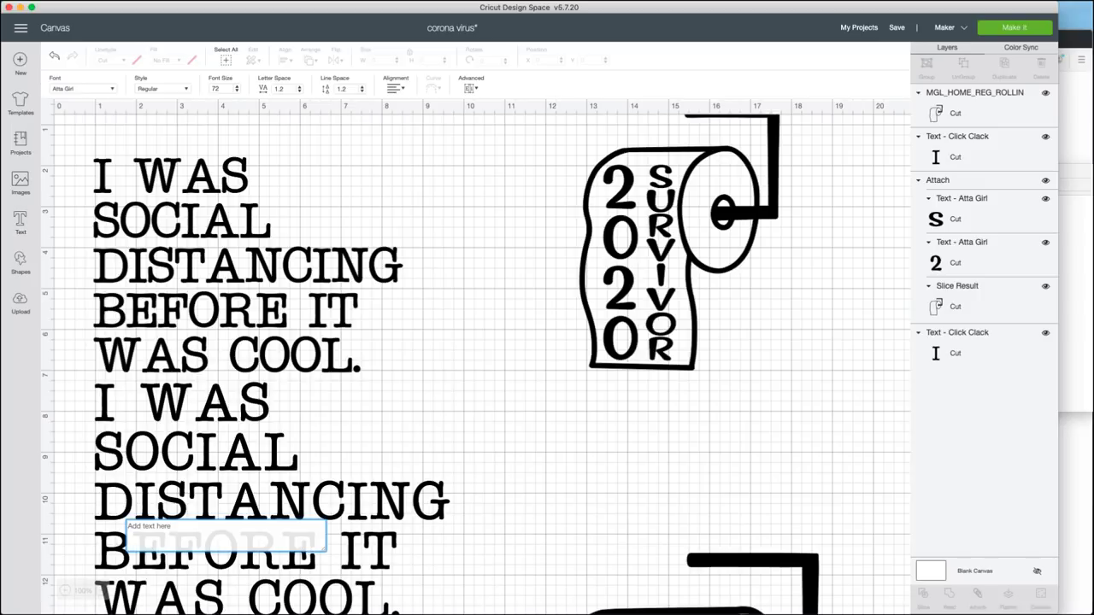
key("Escape")
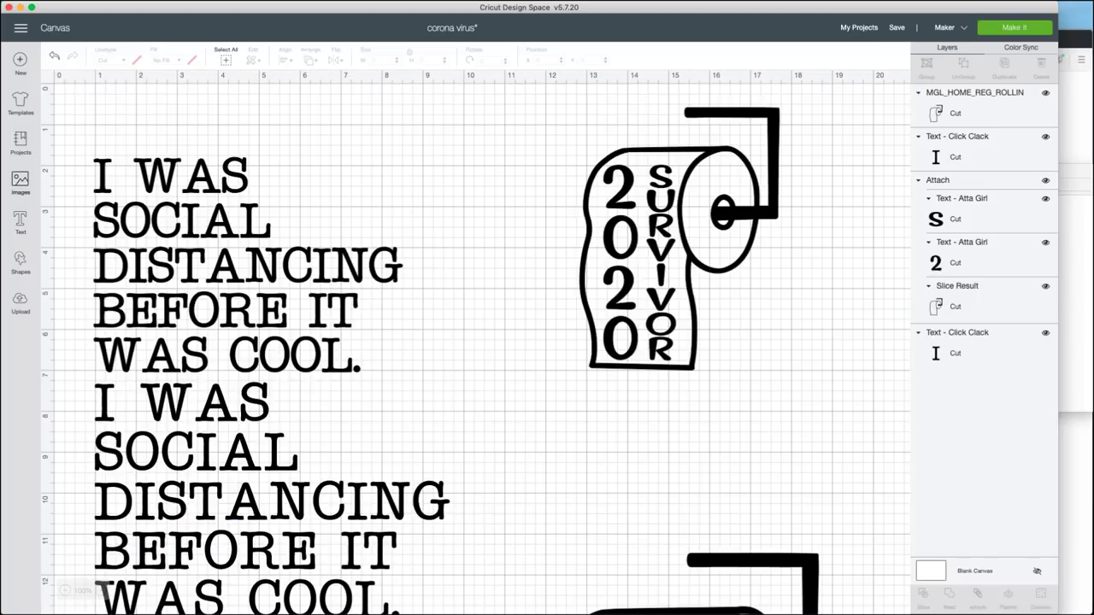
left_click(20, 221)
type("202")
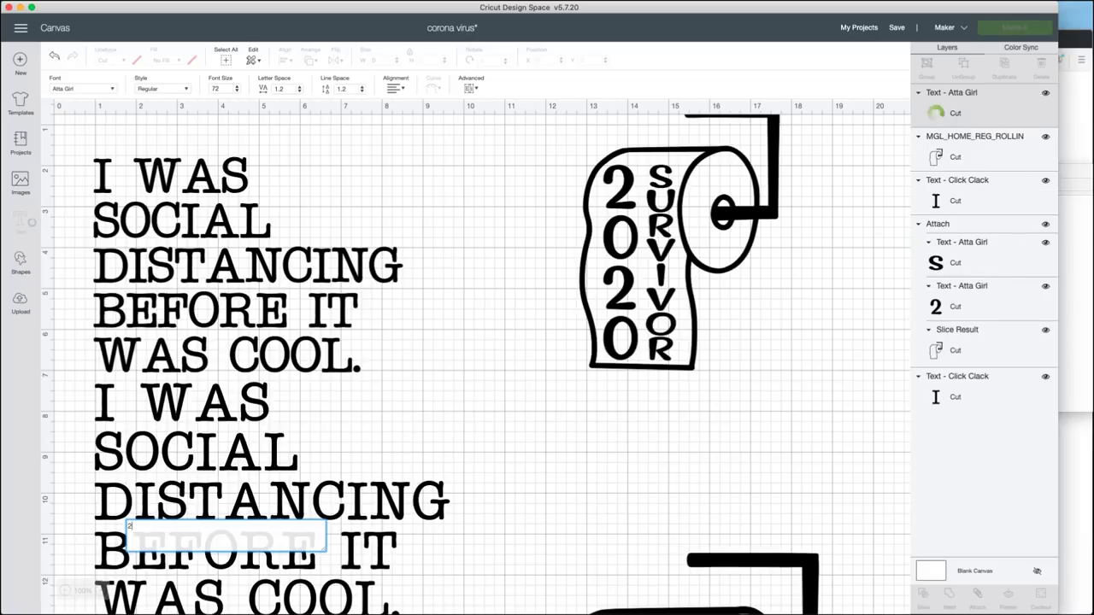
type("0")
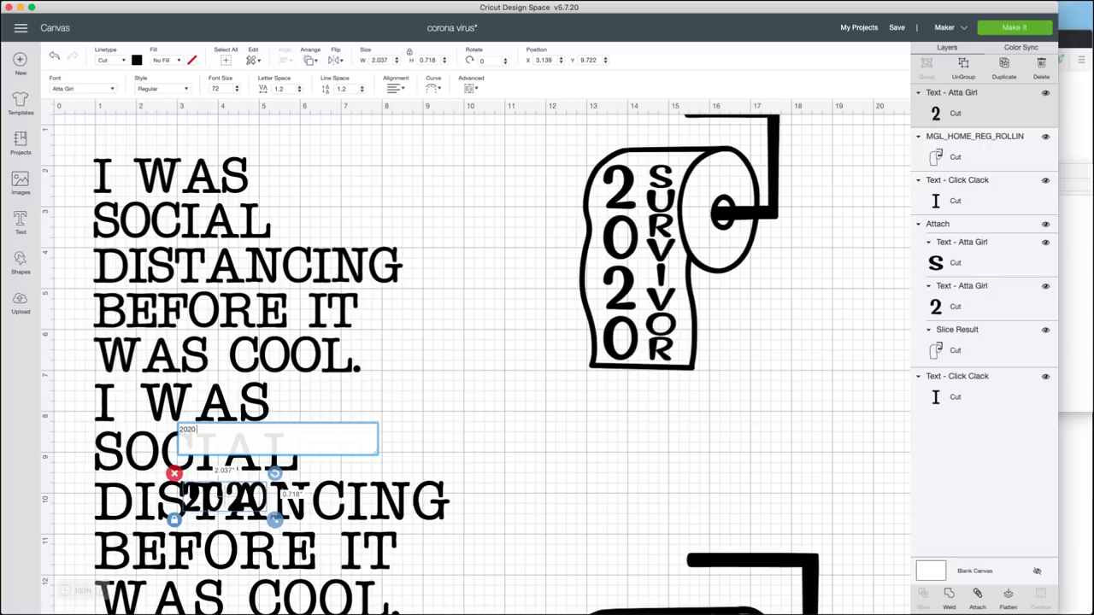
left_click(470, 88)
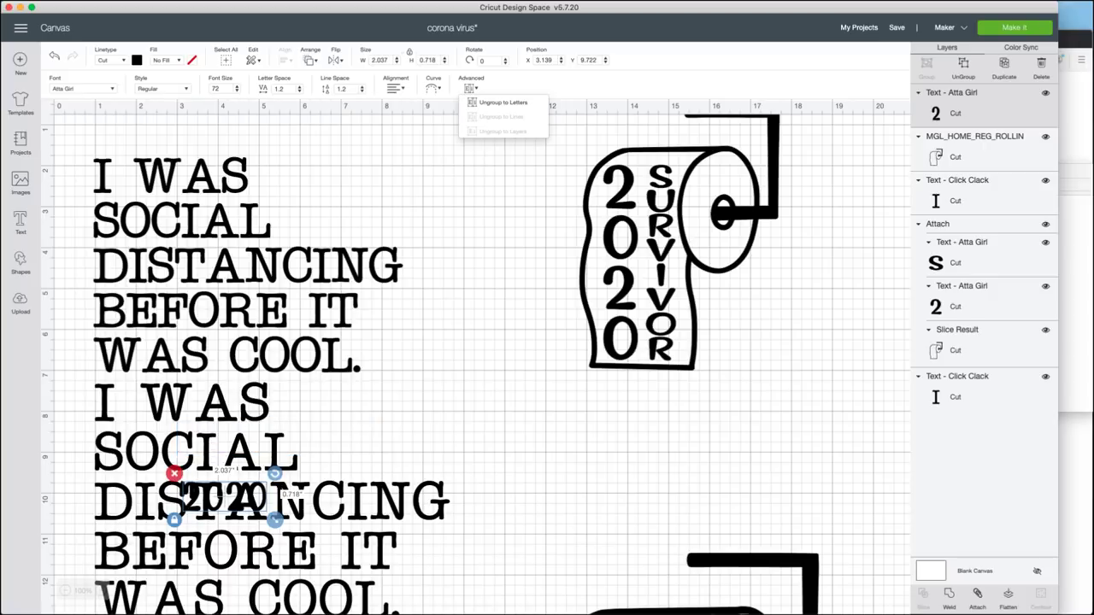
left_click(396, 89)
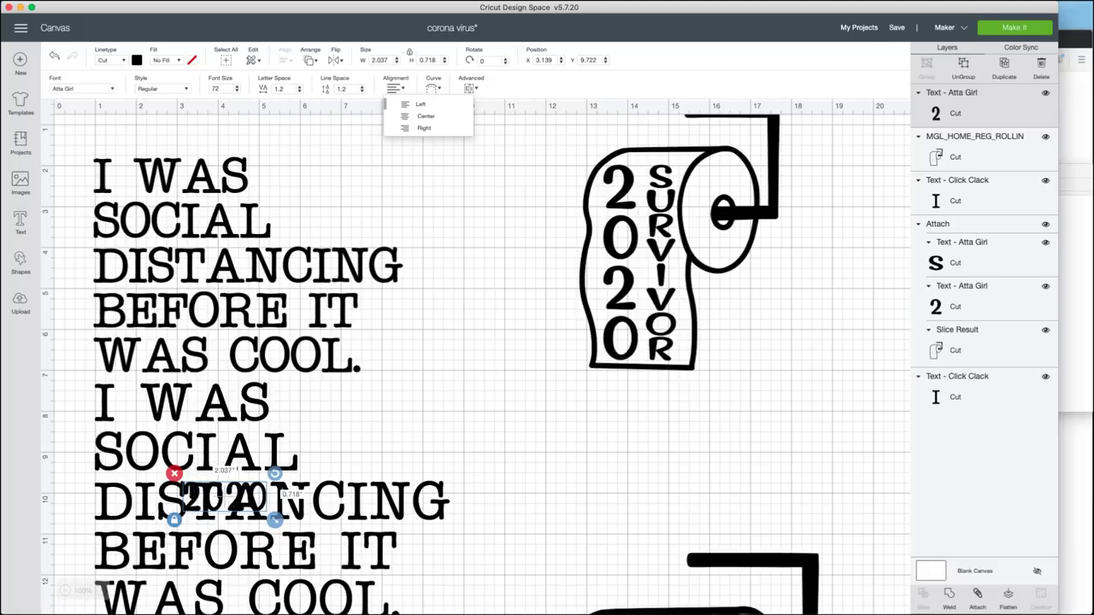
left_click_drag(224, 497, 519, 180)
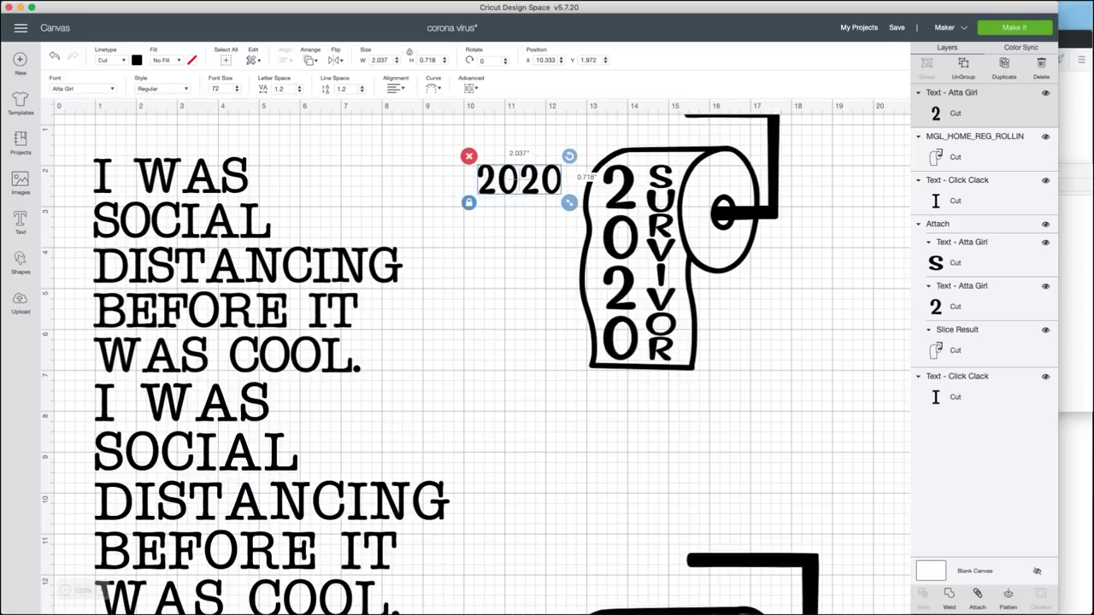
Step: Retype the 2020 text with one digit per line and move the column right beside the finished Survivor roll
left_click(509, 265)
double_click(518, 179)
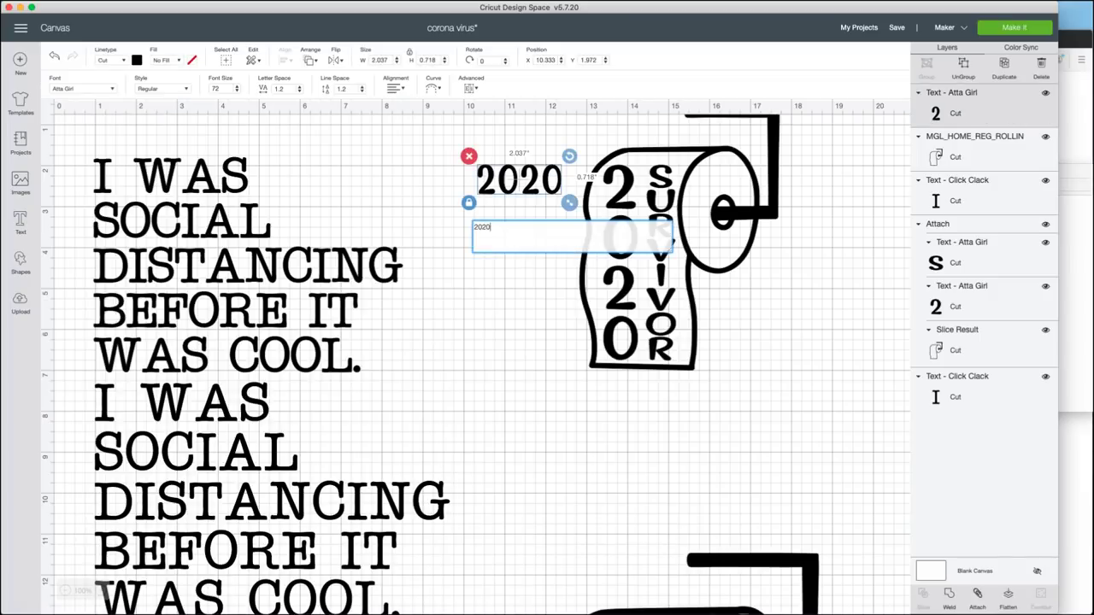
key("shift+Left")
key("shift+Left")
key("shift+Left")
key("shift+Left")
type("2 ")
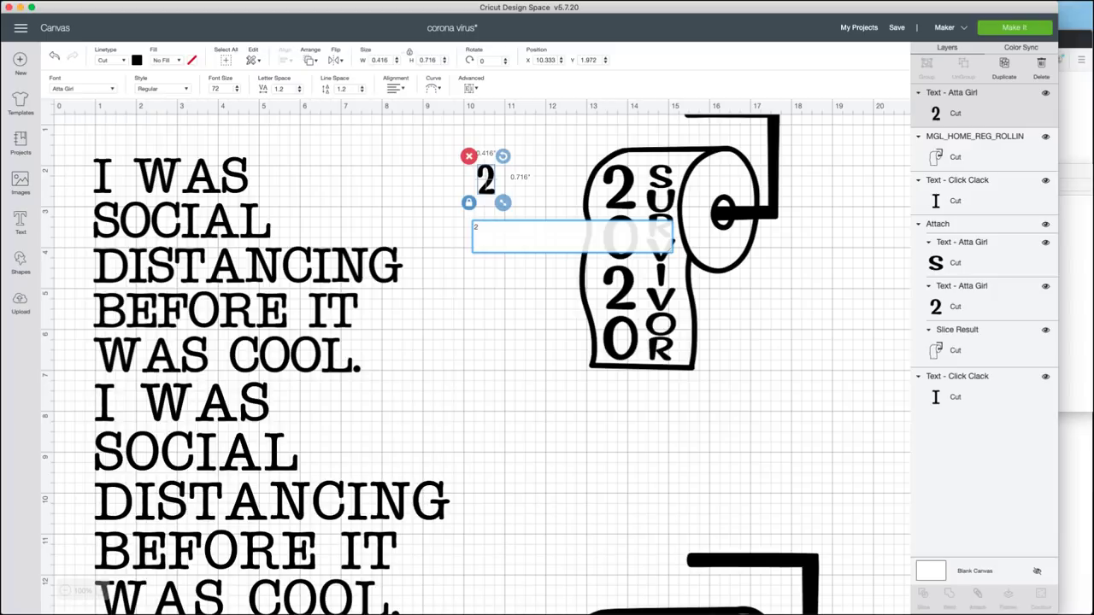
type("0")
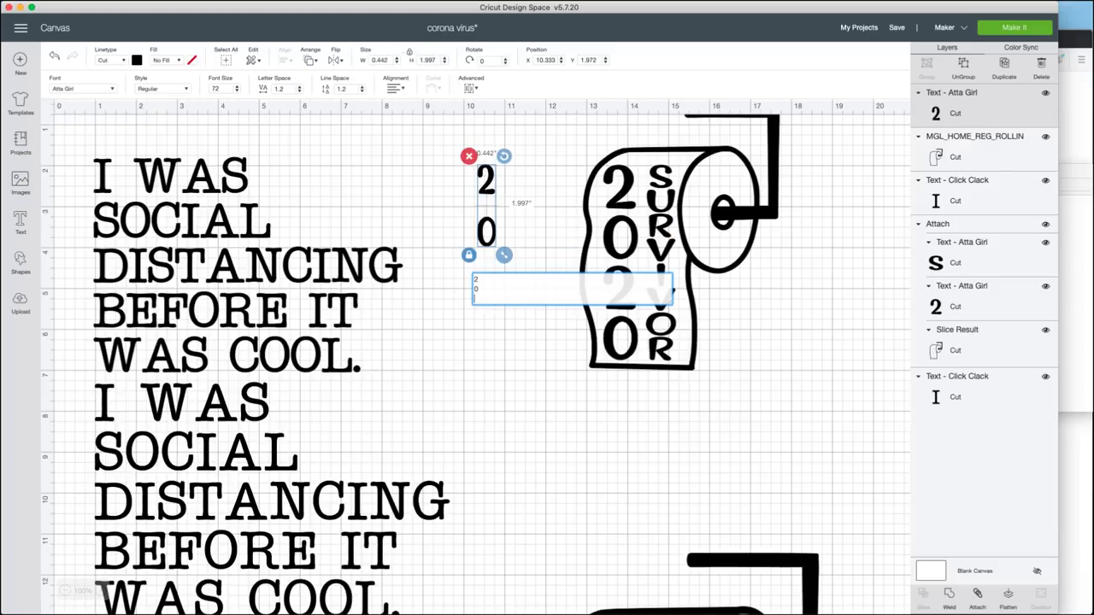
key("Return")
type("20")
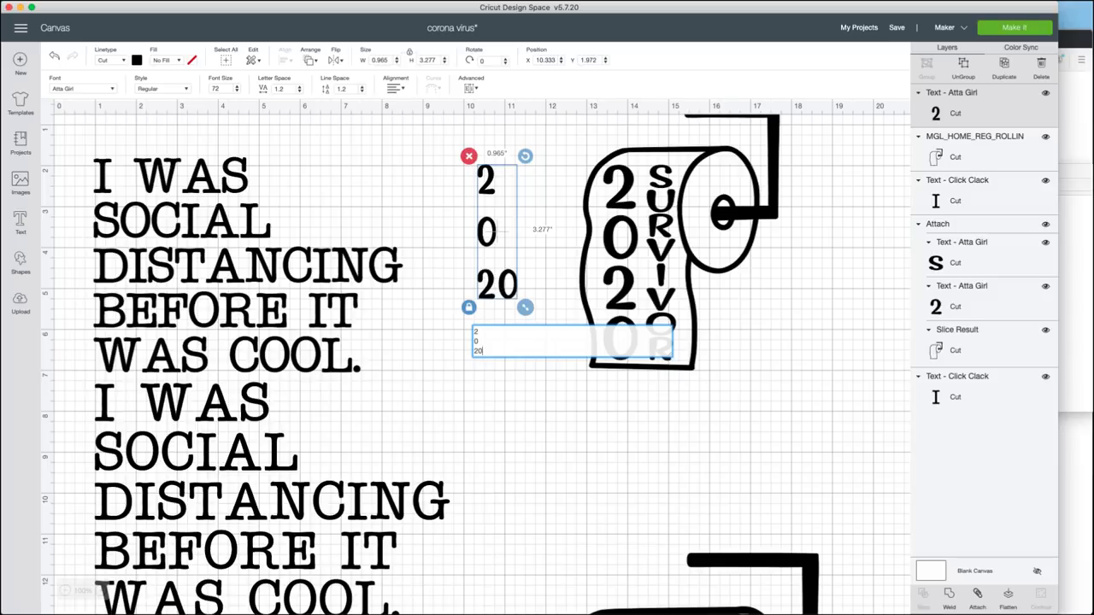
key("BackSpace")
key("Return")
type("0")
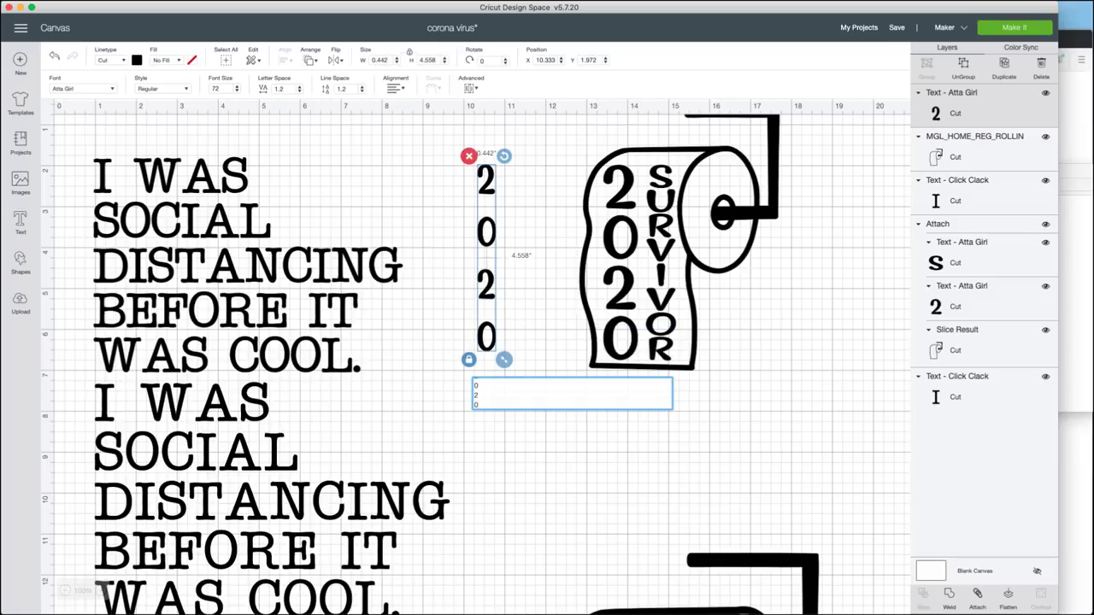
left_click(486, 258)
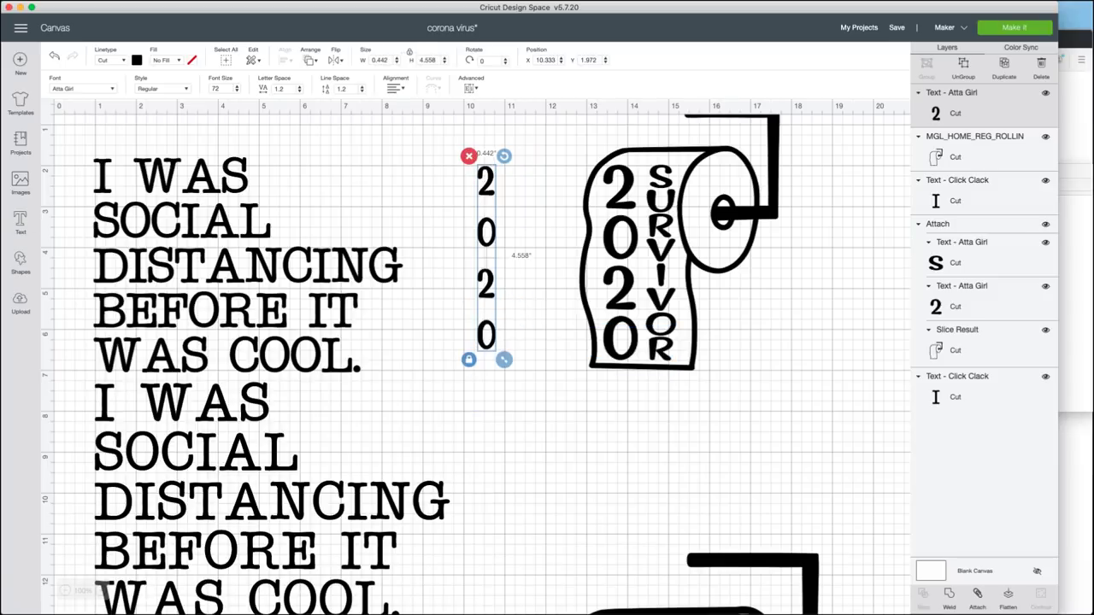
left_click_drag(486, 258, 556, 265)
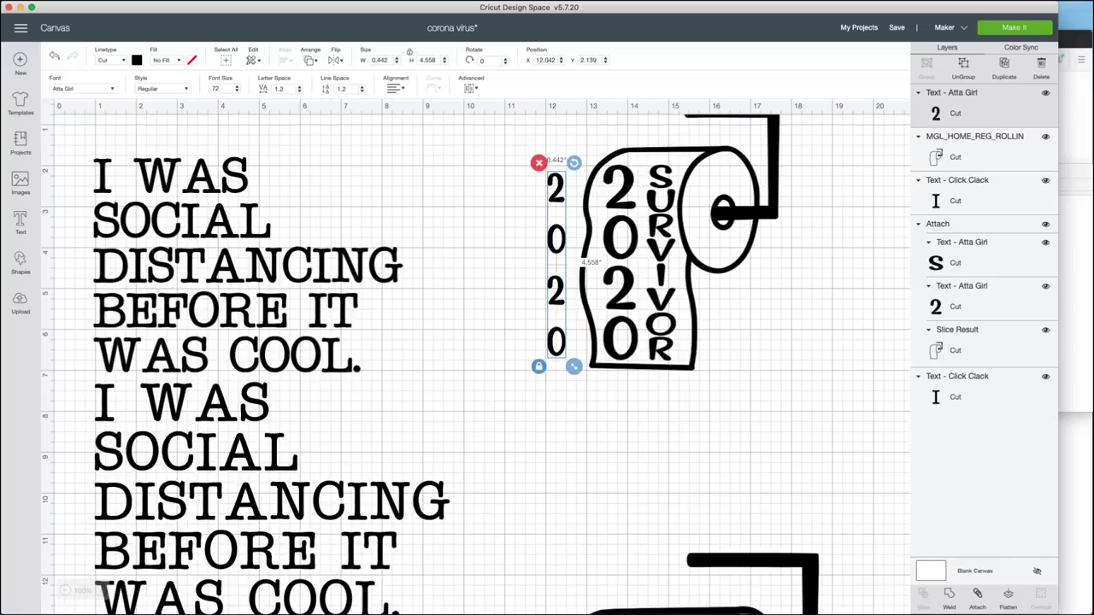
Step: Tighten the line spacing of the stacked 2020 text to -3.3
left_click(361, 91)
left_click(361, 92)
left_click(362, 92)
left_click(361, 91)
left_click(361, 92)
left_click(362, 91)
key("Down")
key("Down")
key("Down")
key("Down")
key("Down")
key("Down")
key("Down")
key("Down")
key("Down")
key("Down")
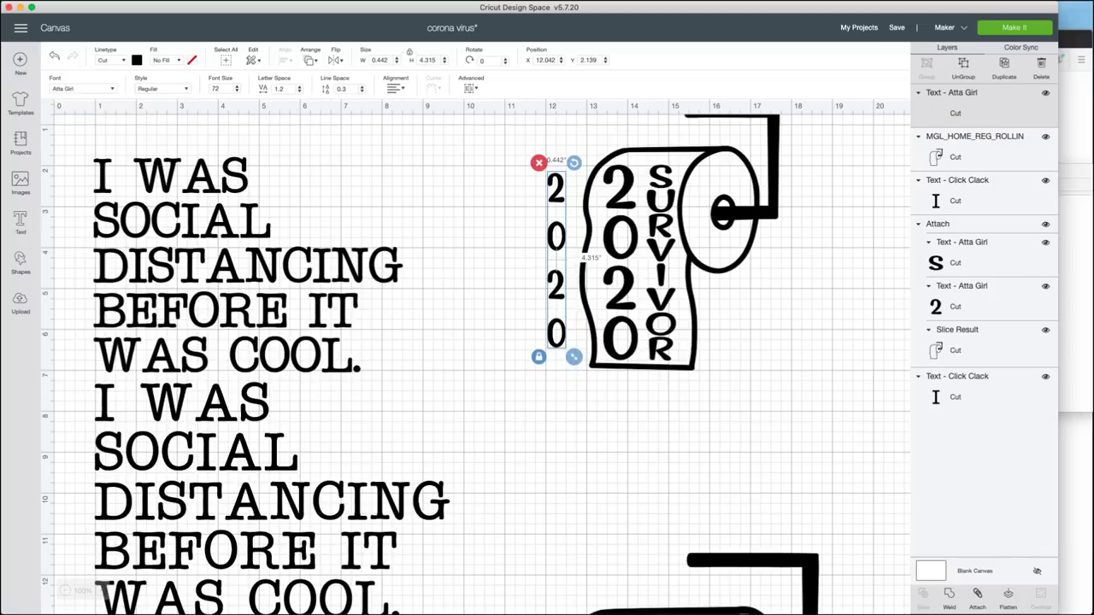
key("Down")
key("Down")
key("Down")
key("Down")
key("Down")
key("Down")
key("Down")
key("Down")
key("Down")
key("Down")
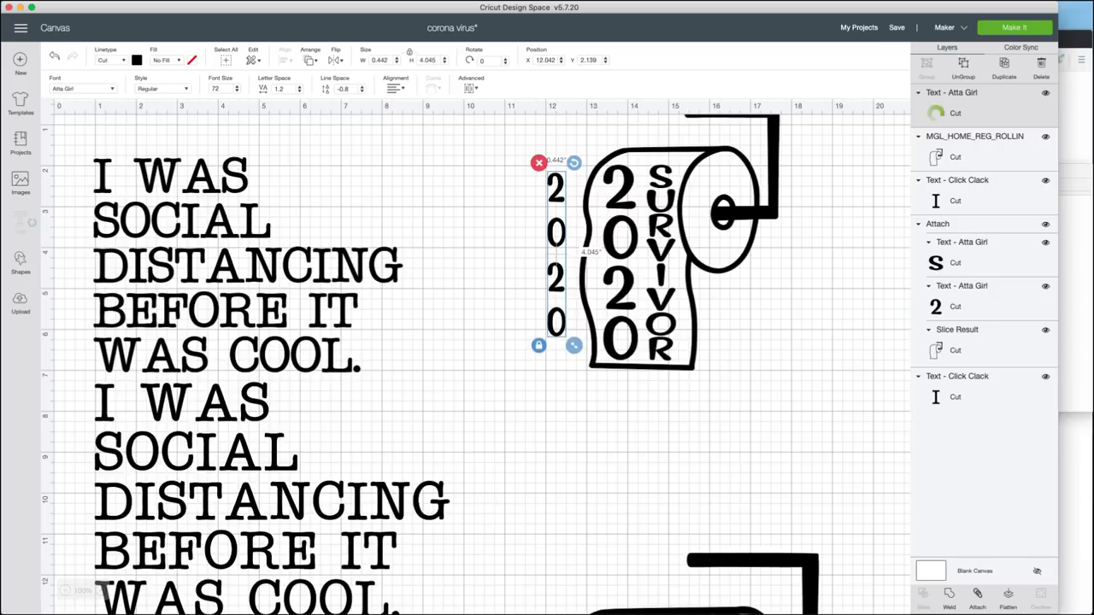
key("Down")
key("Down")
key("Down")
key("Down")
key("Down")
key("Down")
key("Down")
key("Down")
key("Down")
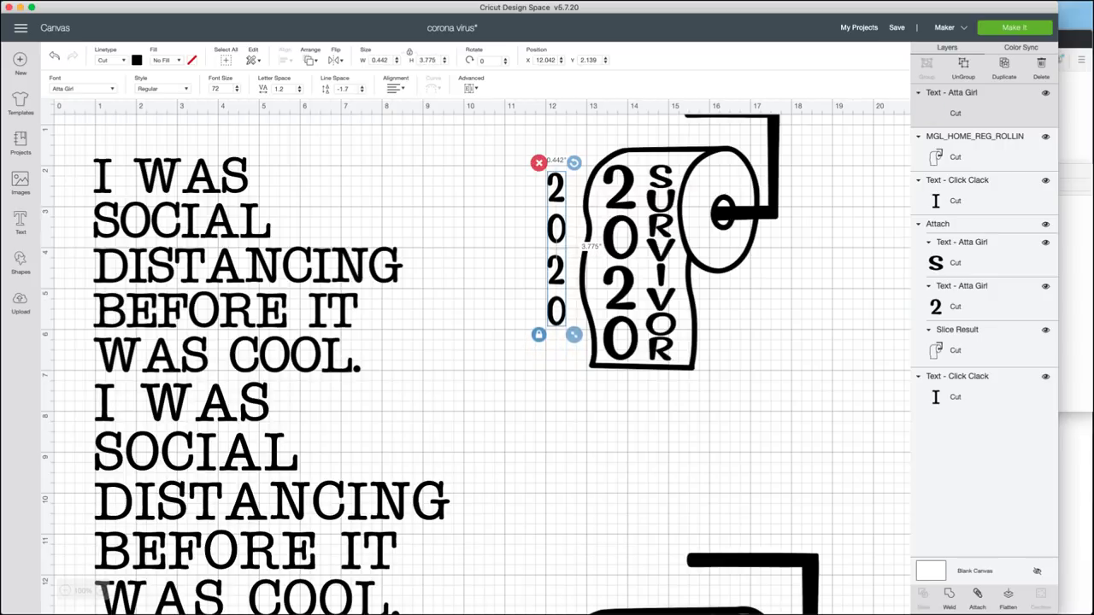
key("Down")
key("Down")
key("Down")
key("Down")
key("Down")
key("Down")
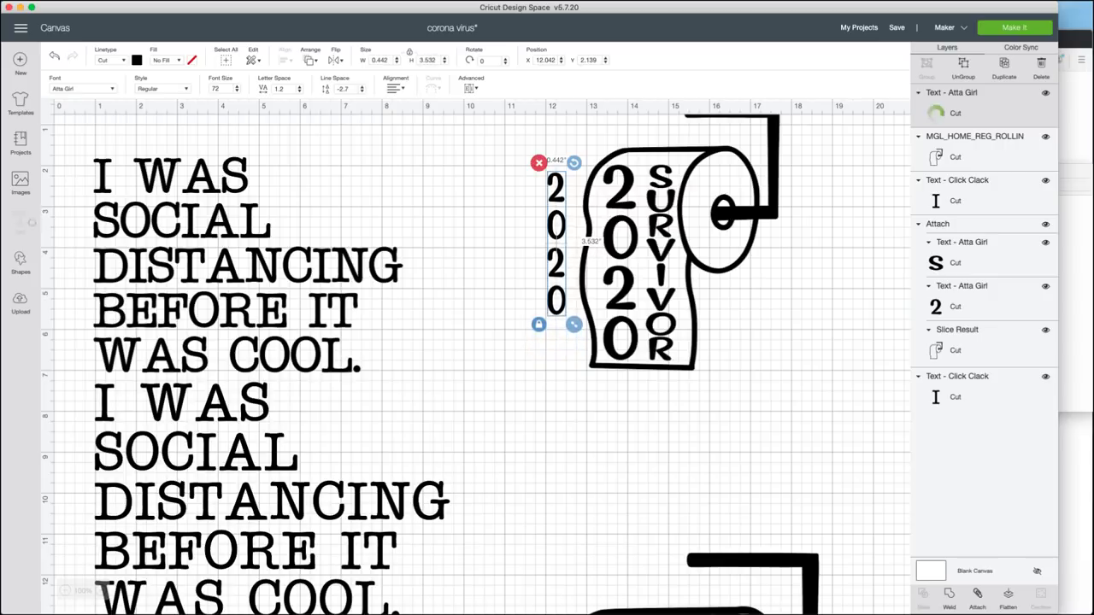
key("Down")
key("Down")
key("Down")
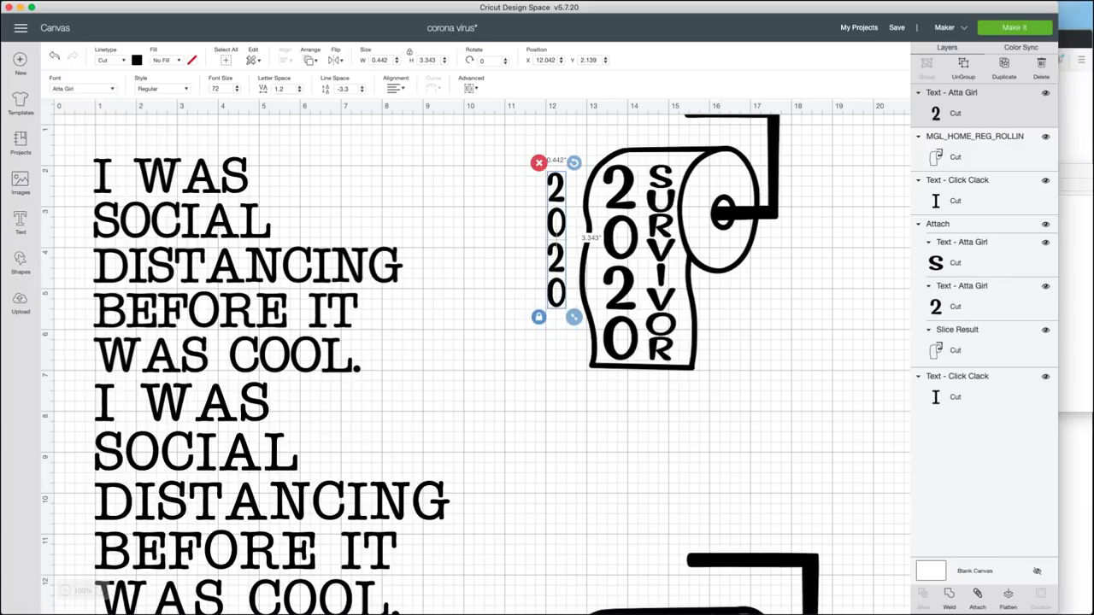
Step: Review the blank roll's hidden and visible contours without changing any of them
scroll(479, 359, "down", 5)
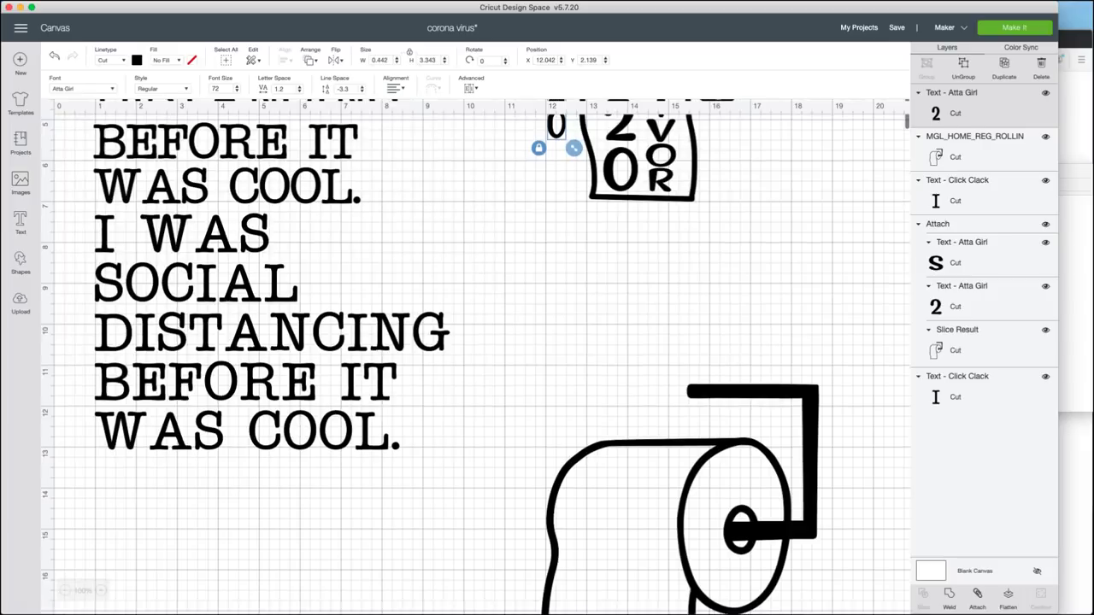
scroll(476, 358, "down", 1)
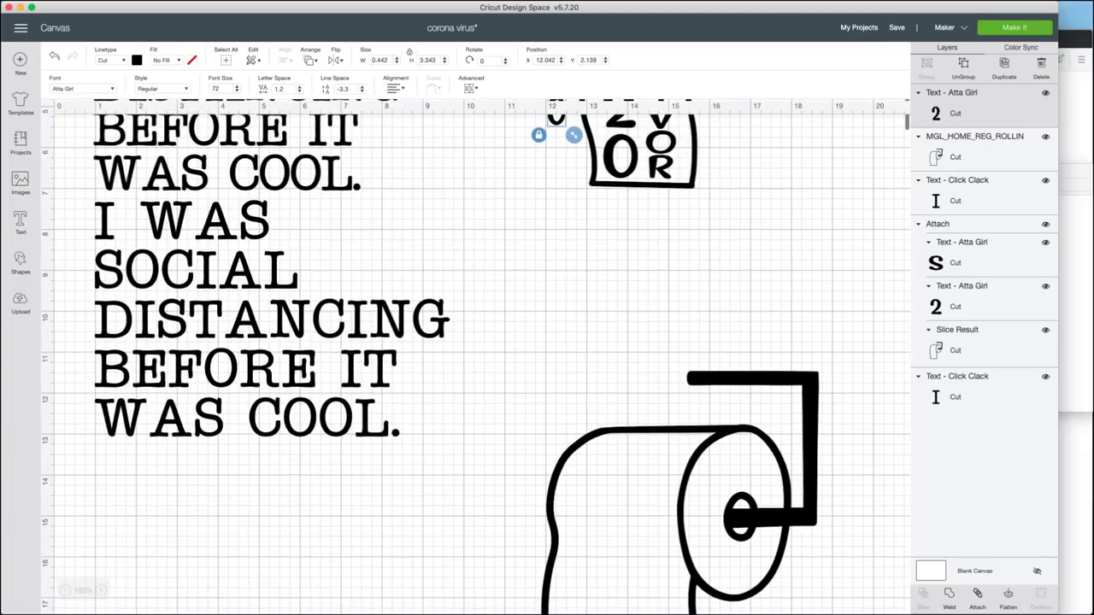
left_click(681, 554)
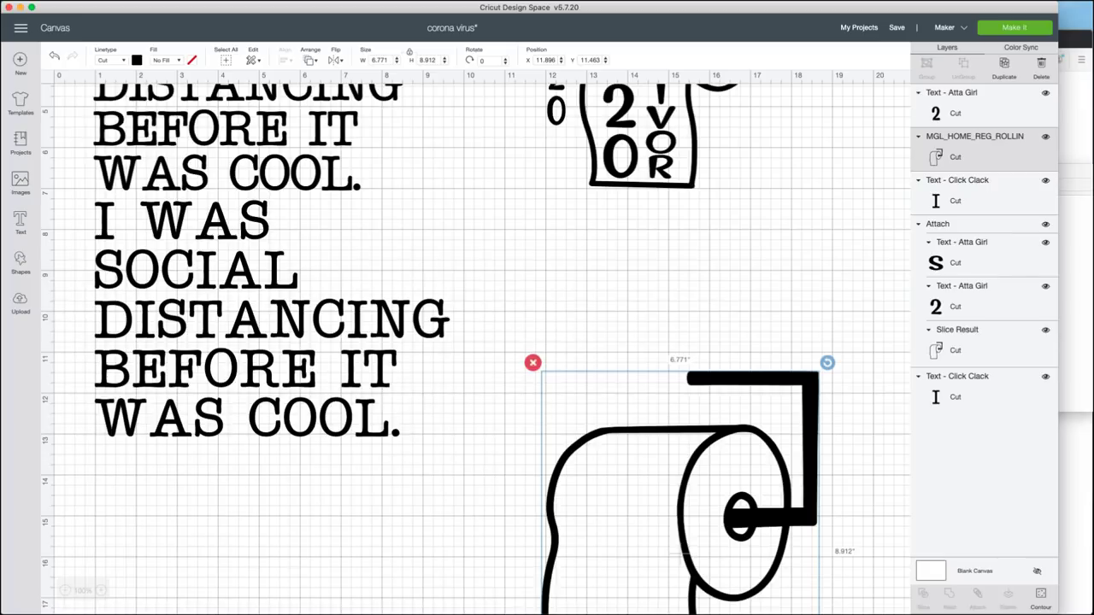
left_click(273, 318)
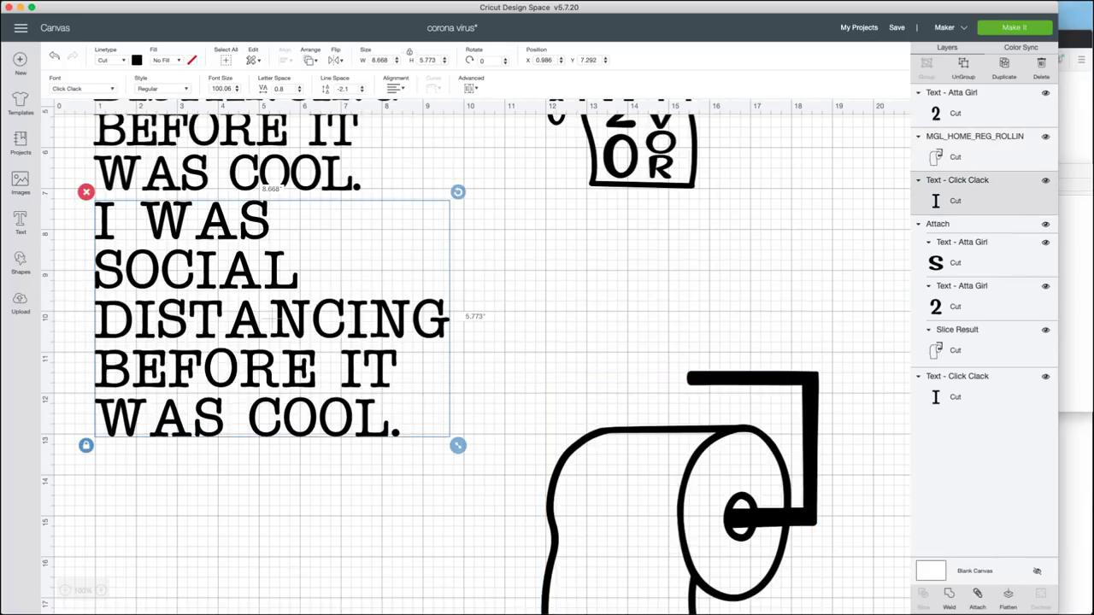
left_click(682, 513)
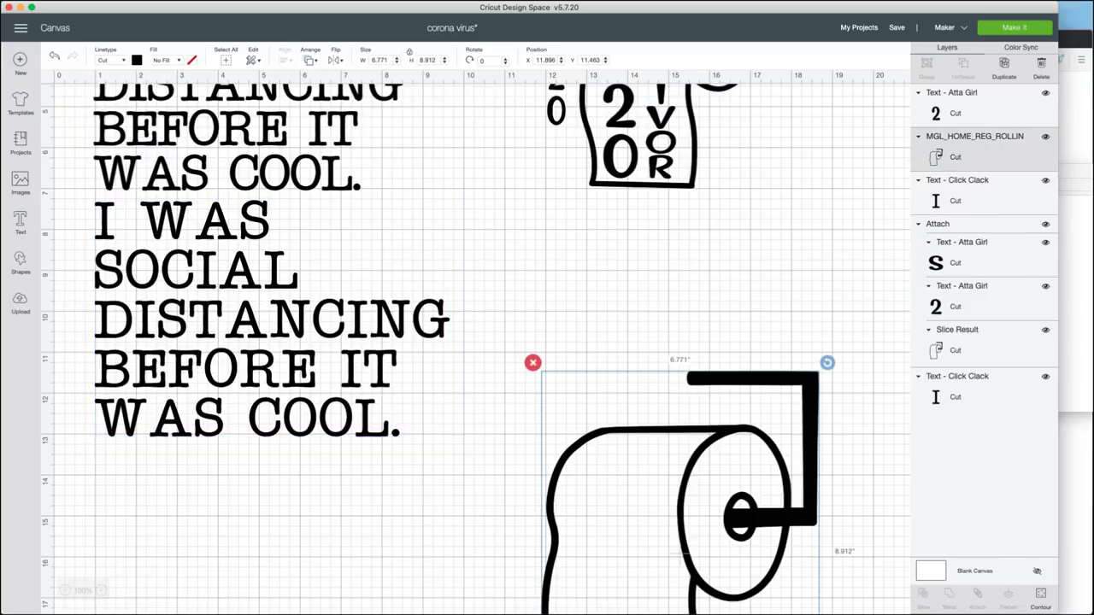
left_click(1040, 598)
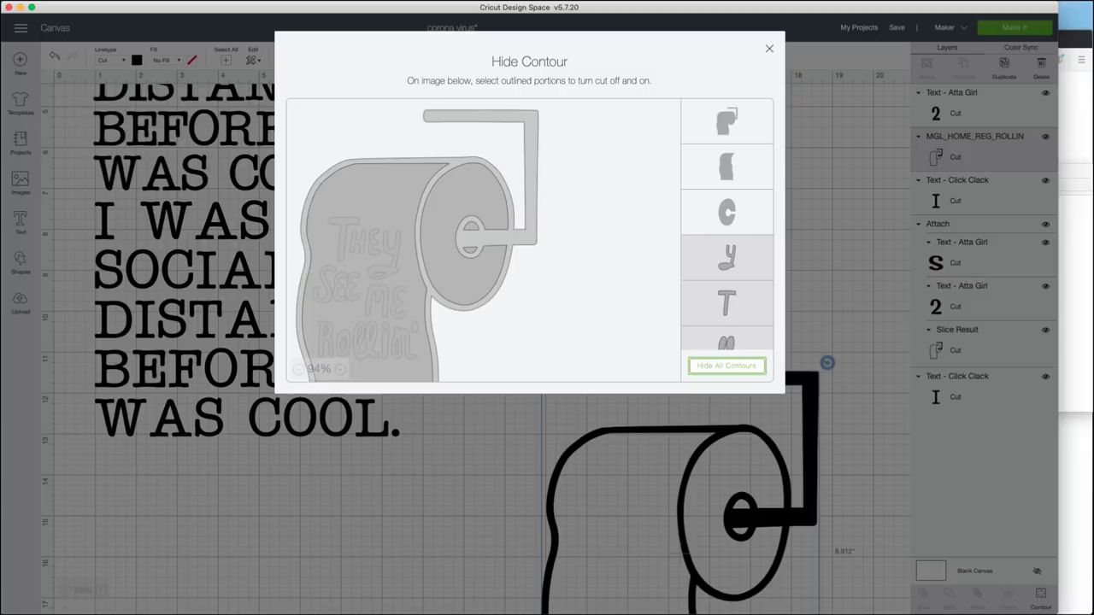
scroll(727, 224, "down", 5)
scroll(726, 224, "up", 5)
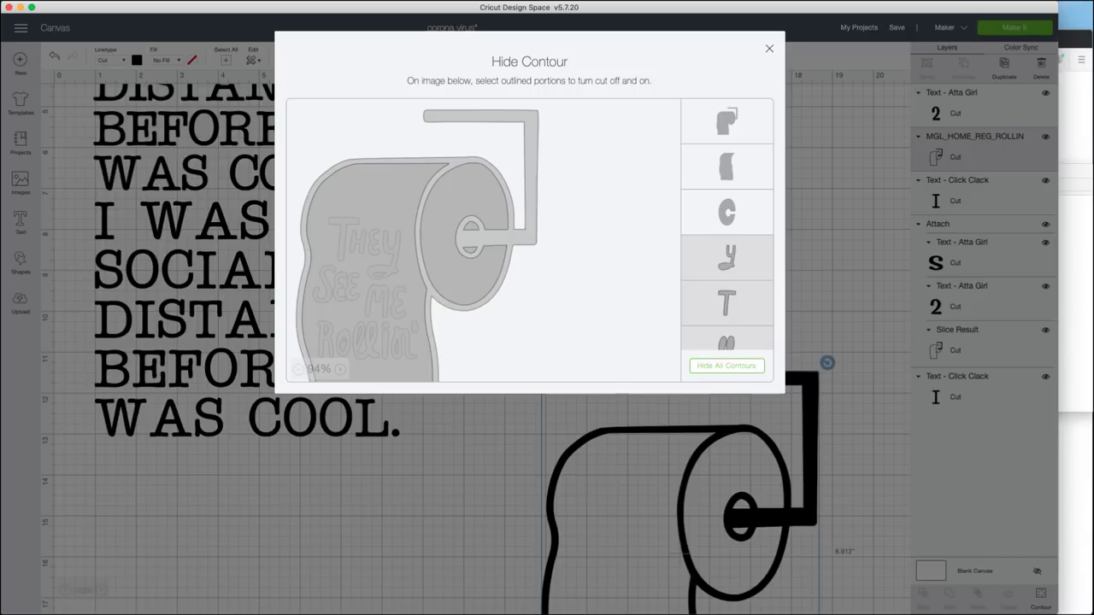
left_click(769, 48)
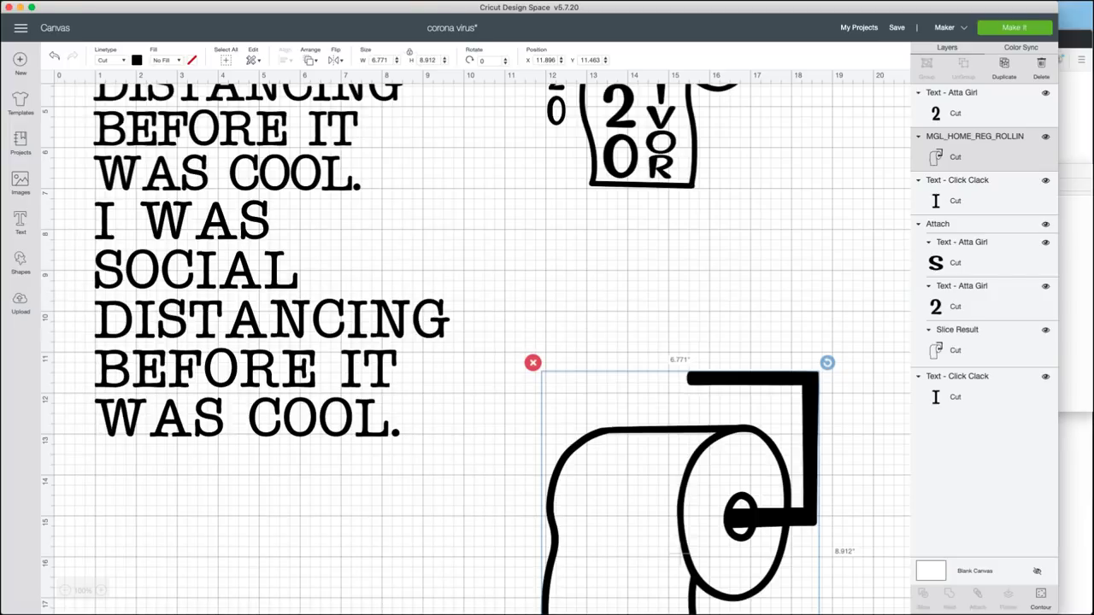
Step: Move the blank roll up to just below the finished Survivor roll, at about X 12.55, Y 7.57
left_click_drag(680, 479, 712, 317)
left_click_drag(706, 389, 700, 398)
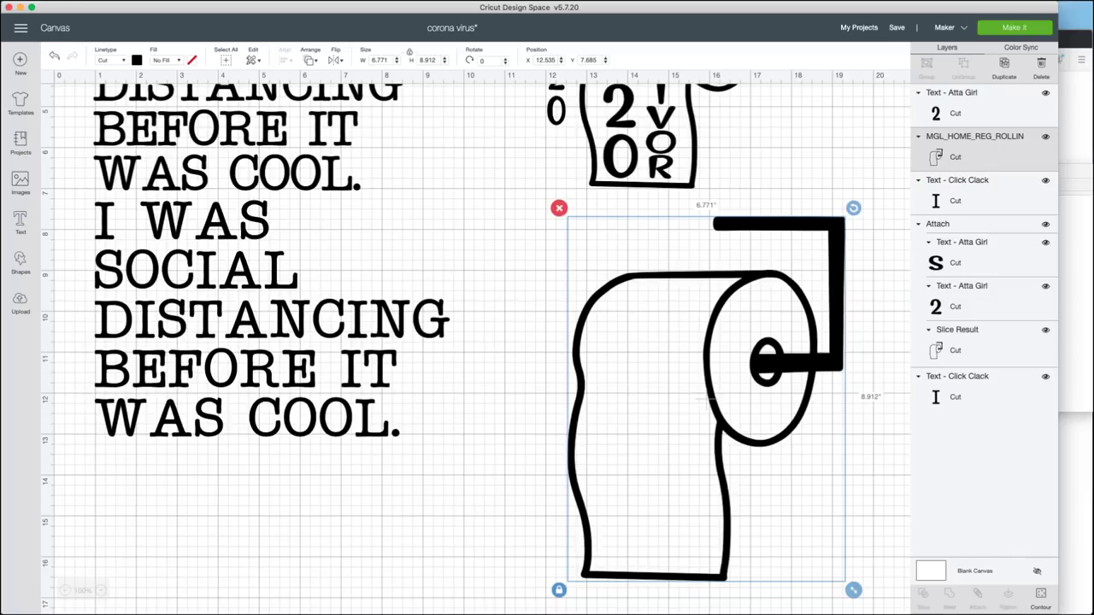
left_click_drag(706, 399, 707, 395)
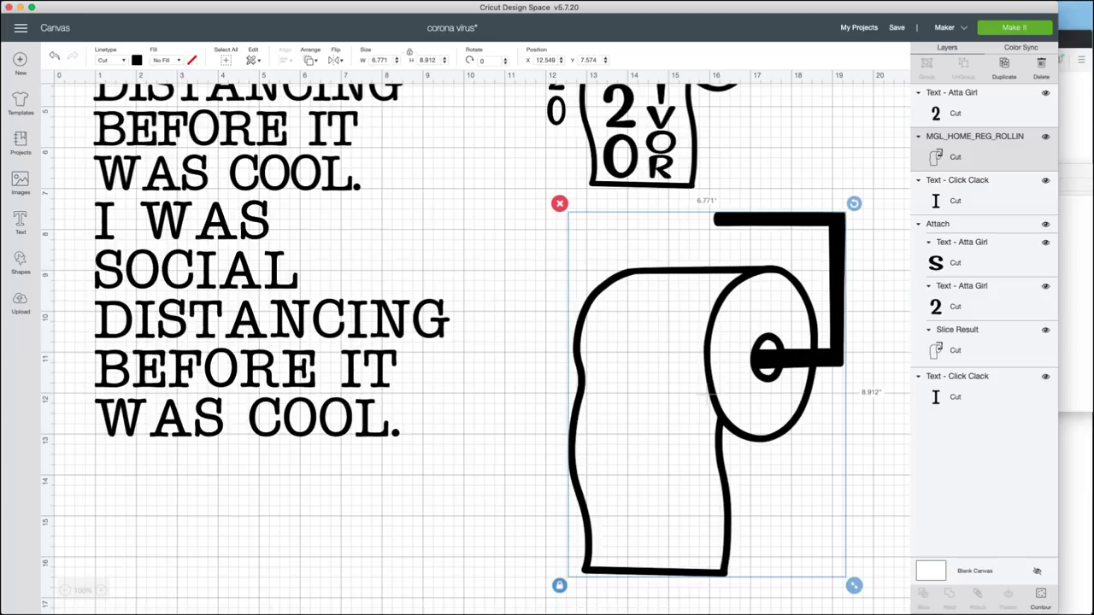
Step: Place the 2020 column along the blank roll's hanging sheet near its outer edge and enlarge it to about 0.84 by 6.34 inches
left_click(557, 111)
left_click_drag(556, 116, 634, 579)
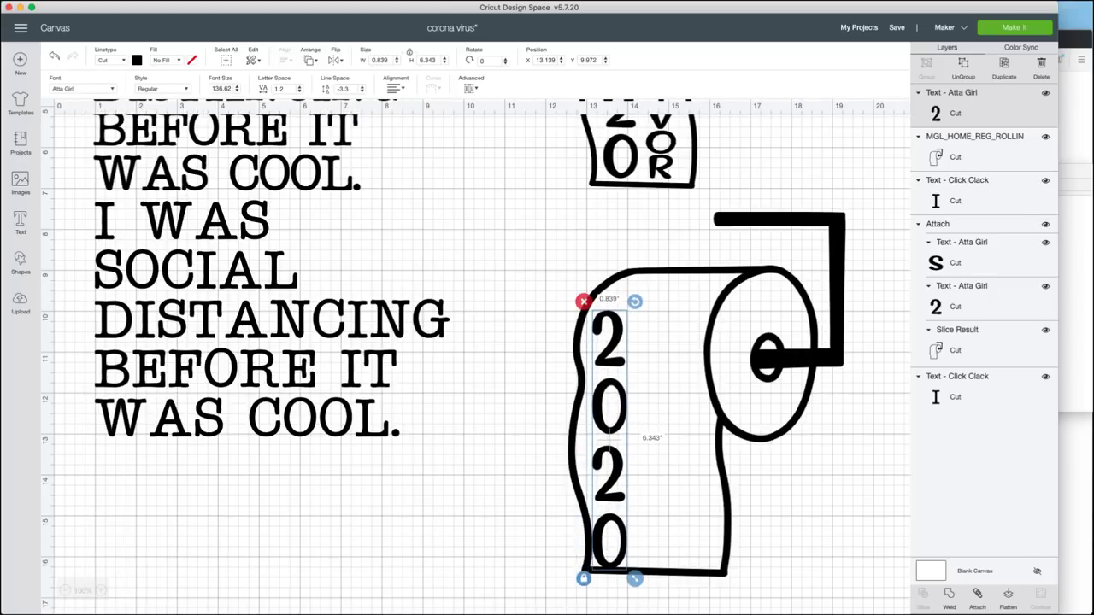
left_click_drag(608, 427, 615, 417)
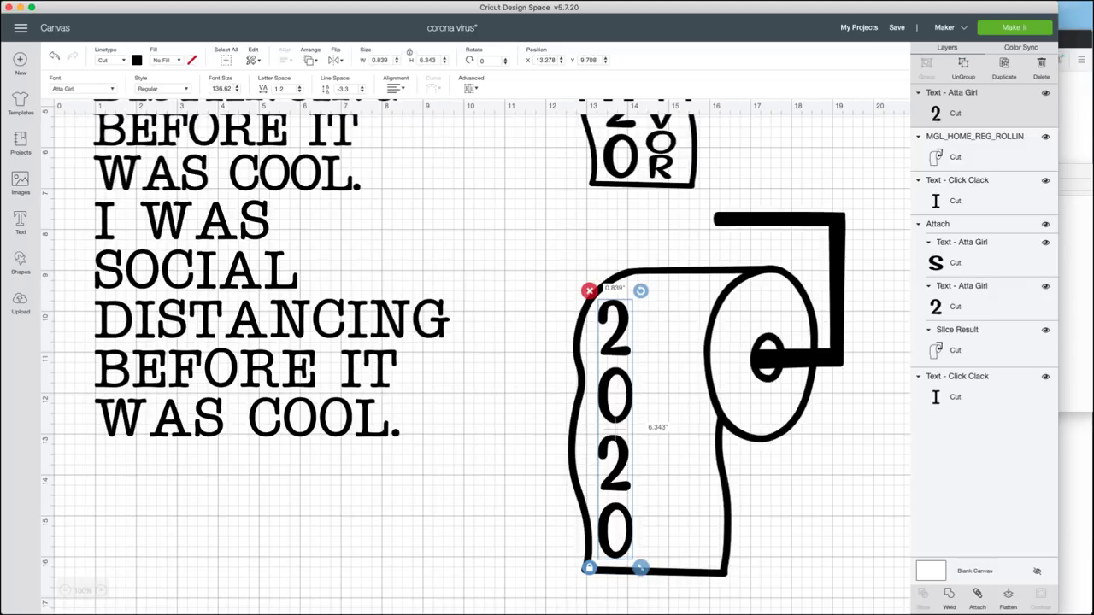
Step: Add the text "SURVIVOR" in Atta Girl and move it between the upper quote and the finished Survivor roll
left_click(21, 220)
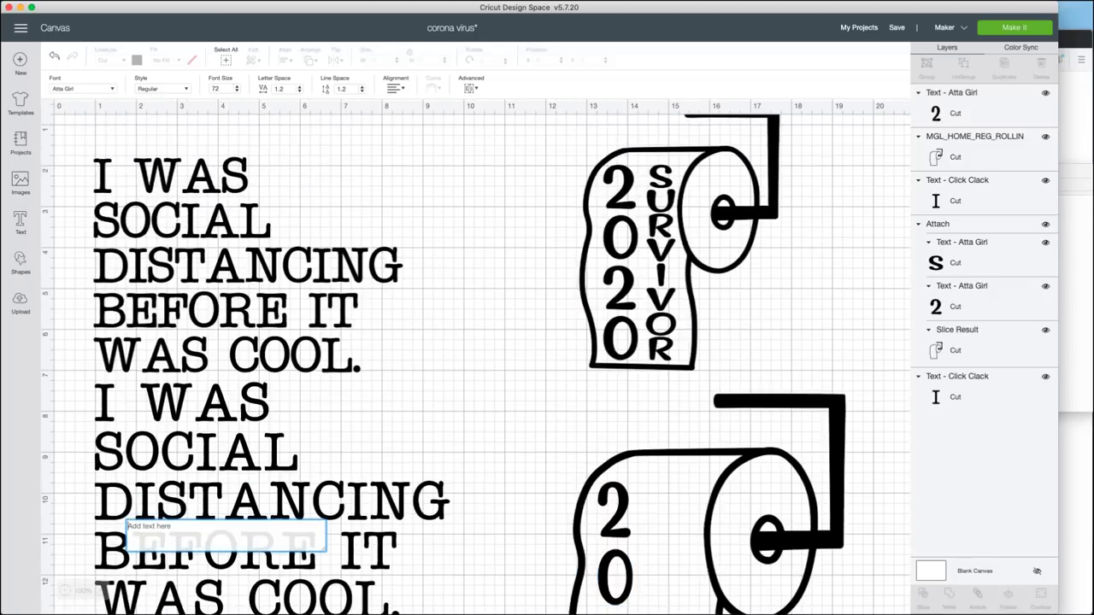
type("S")
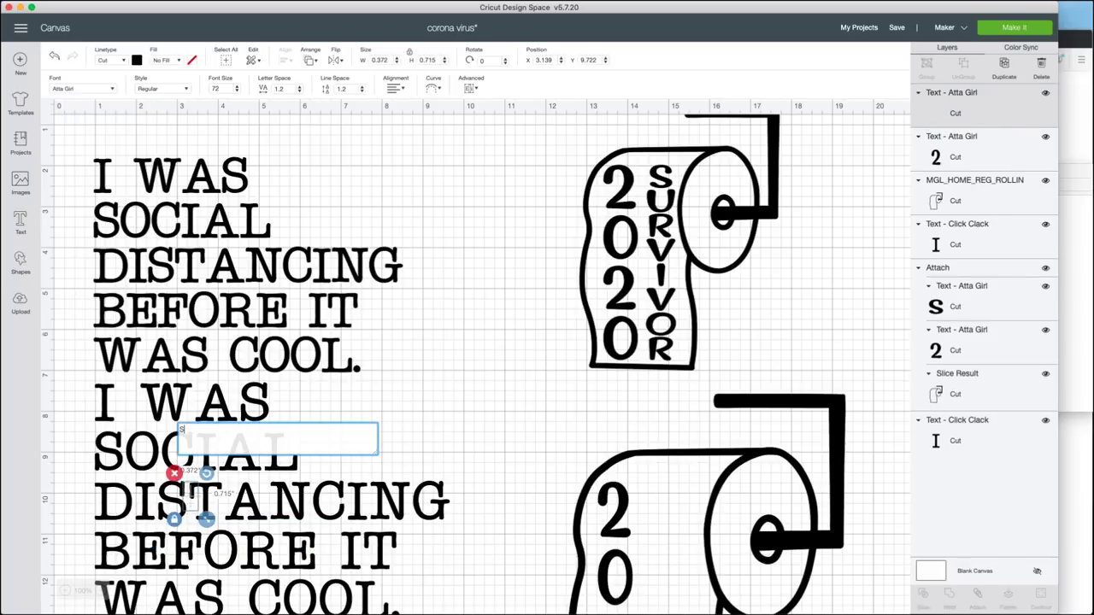
type("URVIVOR")
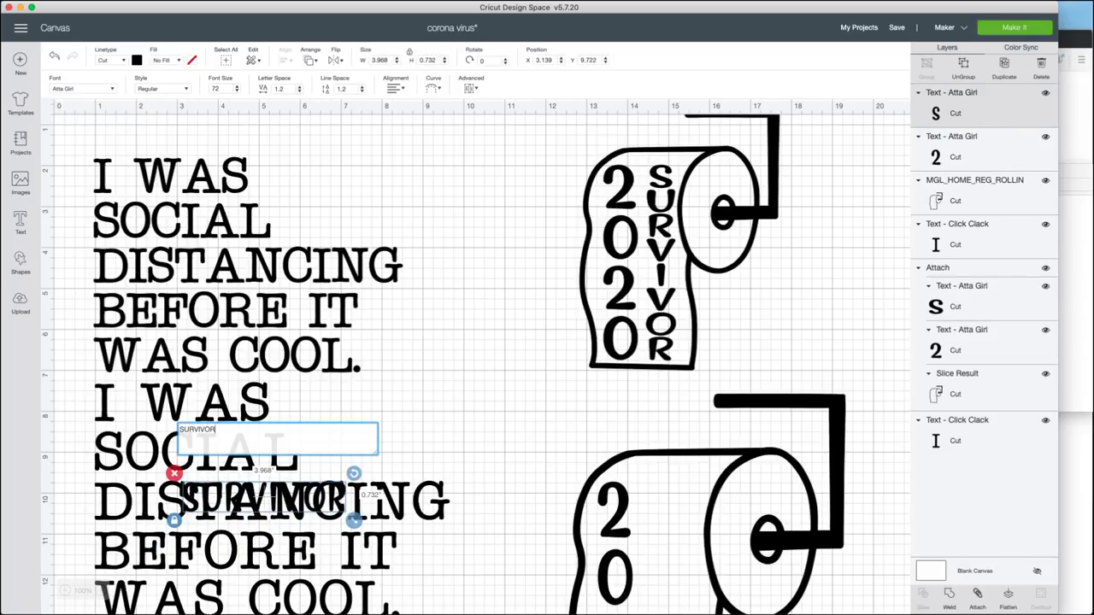
left_click_drag(267, 499, 467, 374)
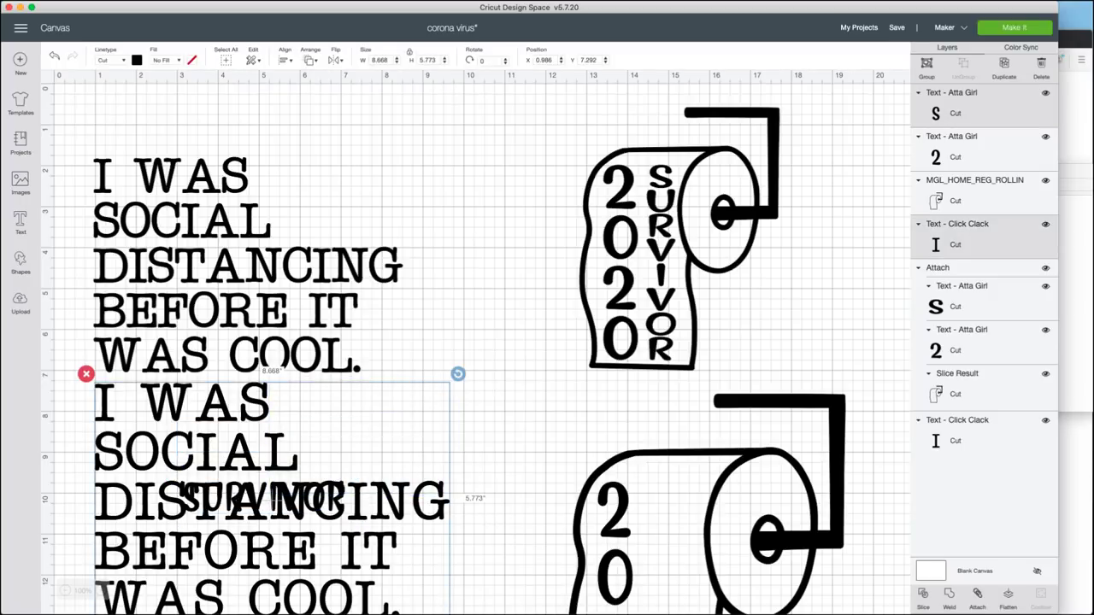
left_click(271, 499)
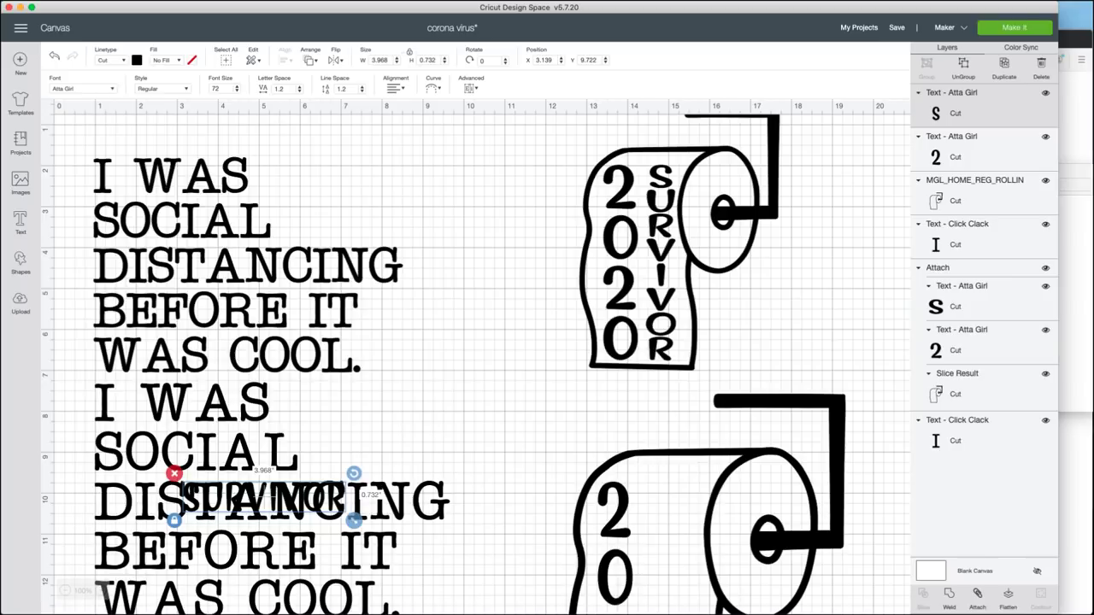
mouse_move(263, 497)
left_mouse_down()
mouse_move(423, 494)
mouse_move(423, 420)
mouse_move(462, 345)
mouse_move(462, 446)
mouse_move(565, 141)
mouse_move(509, 133)
mouse_move(471, 164)
left_mouse_up()
left_click(511, 202)
Step: Break SURVIVOR into one letter per line and move the column close beside the finished Survivor roll
double_click(471, 164)
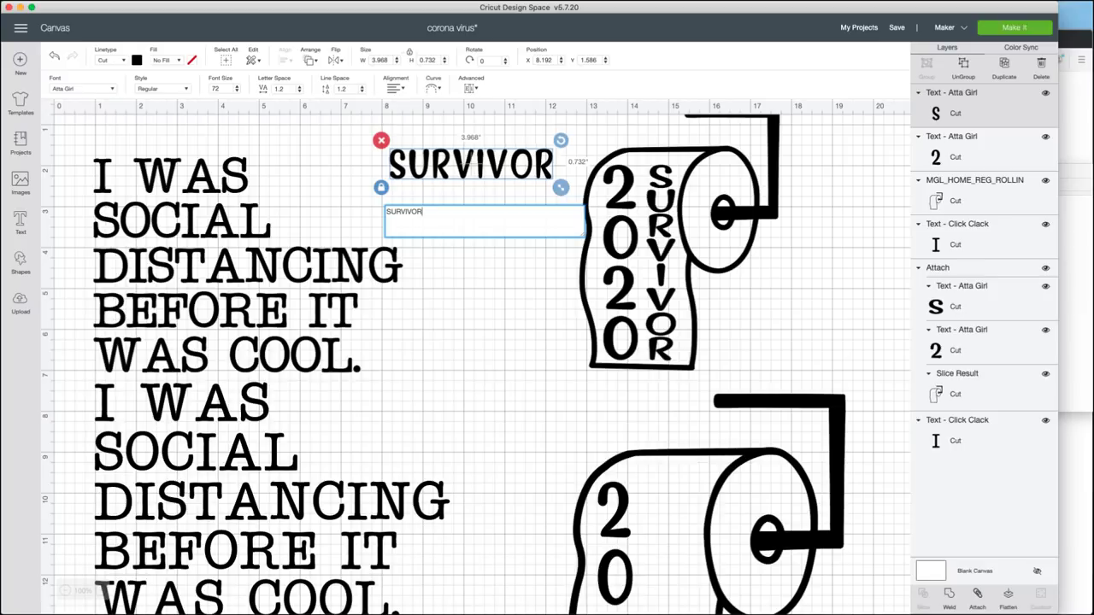
key("Return")
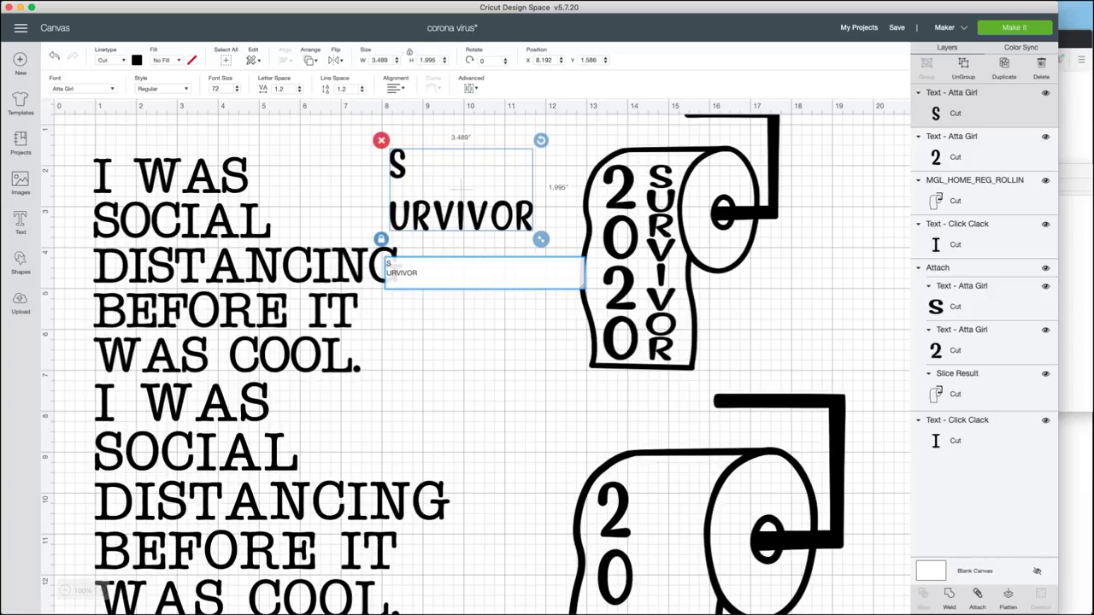
key("Right")
key("Return")
key("Right")
key("Return")
key("Right")
key("Return")
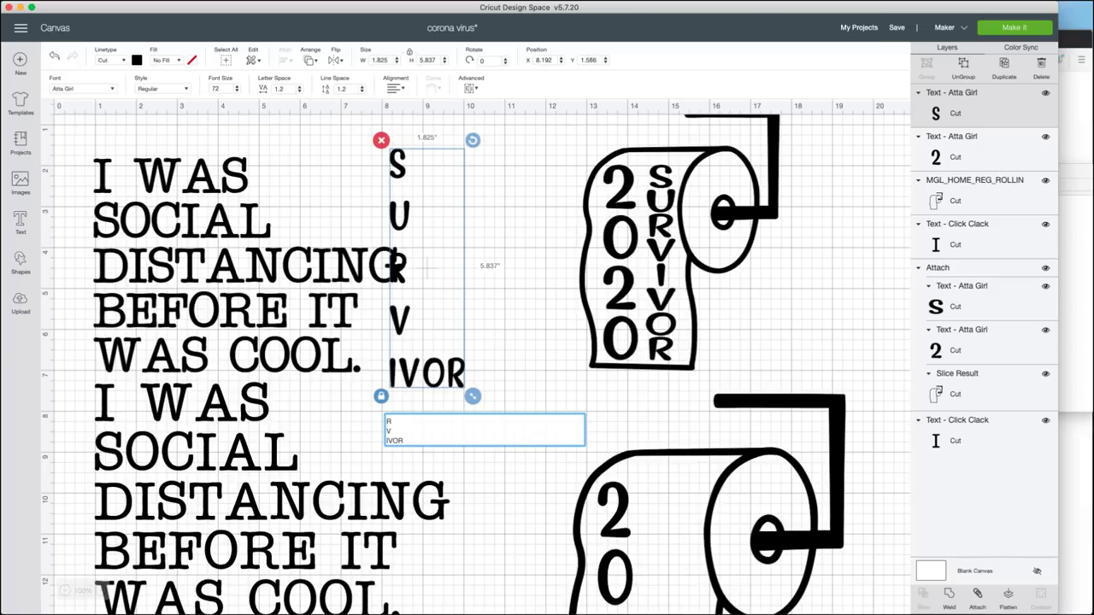
key("Right")
key("Return")
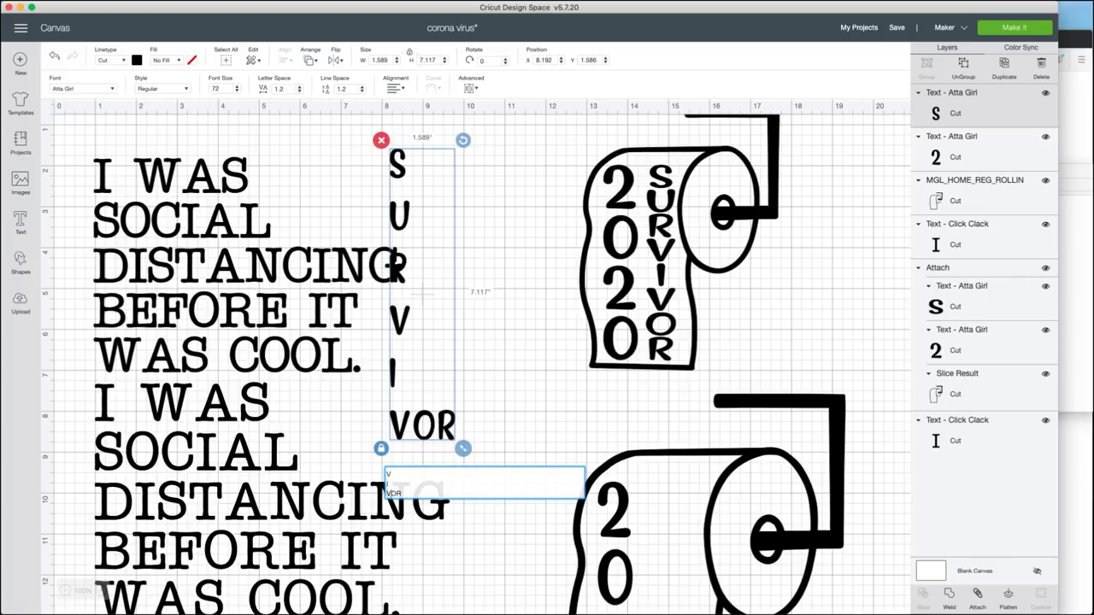
key("Right")
key("Return")
key("Right")
key("Return")
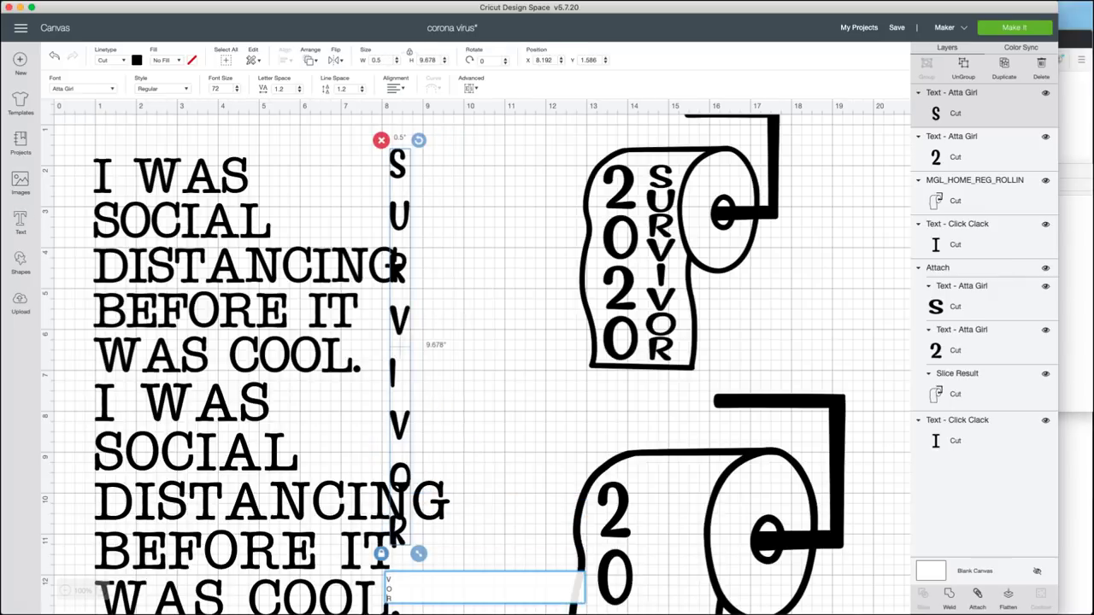
left_click_drag(400, 349, 568, 329)
left_click_drag(398, 325, 543, 315)
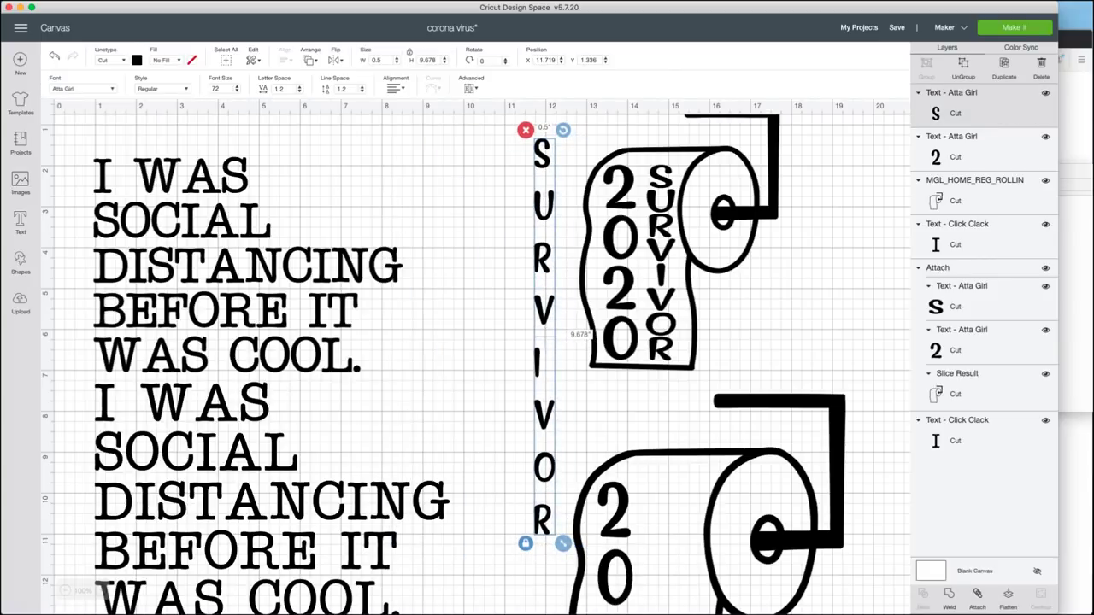
Step: Tighten the line spacing of the stacked SURVIVOR text to -2.9
left_click(362, 92)
left_click(363, 91)
left_click(362, 91)
left_click(363, 92)
left_click(362, 91)
left_click(362, 91)
left_click(362, 92)
left_click(362, 91)
key("Down")
key("Down")
key("Down")
key("Down")
key("Down")
key("Down")
key("Down")
key("Down")
key("Down")
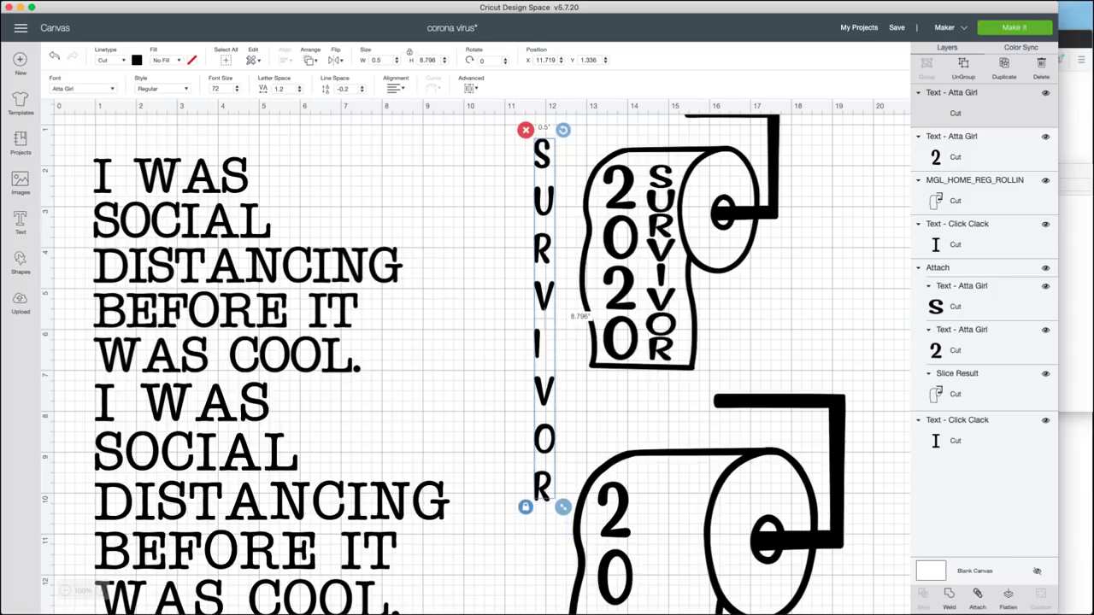
key("Down")
key("Down")
key("Down")
key("Down")
key("Down")
key("Down")
key("Down")
key("Down")
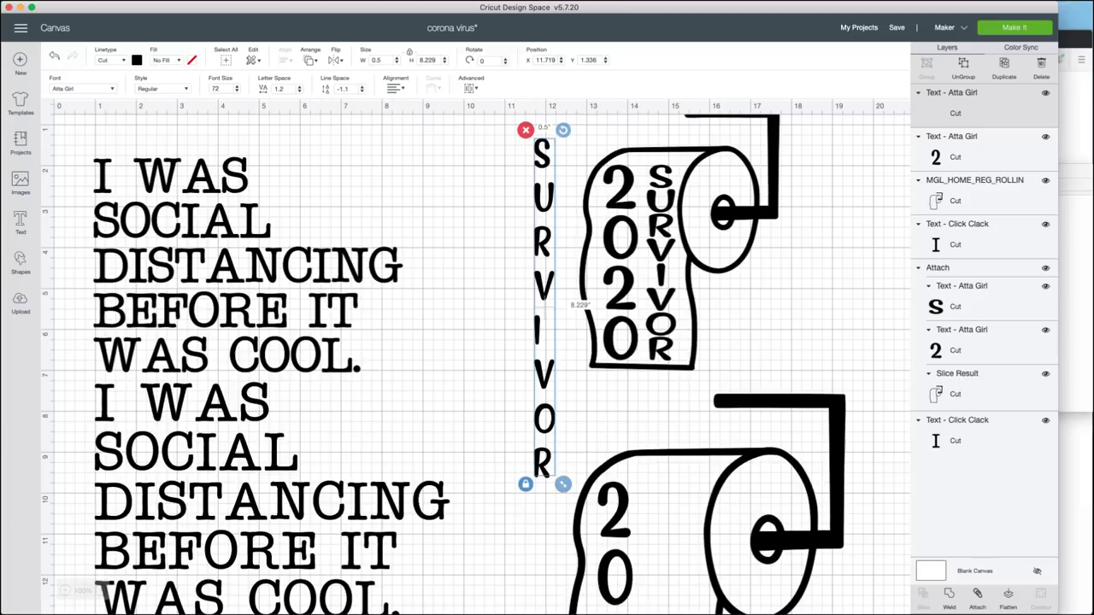
key("Down")
key("Down")
key("Down")
key("Down")
key("Down")
key("Down")
key("Down")
key("Down")
key("Down")
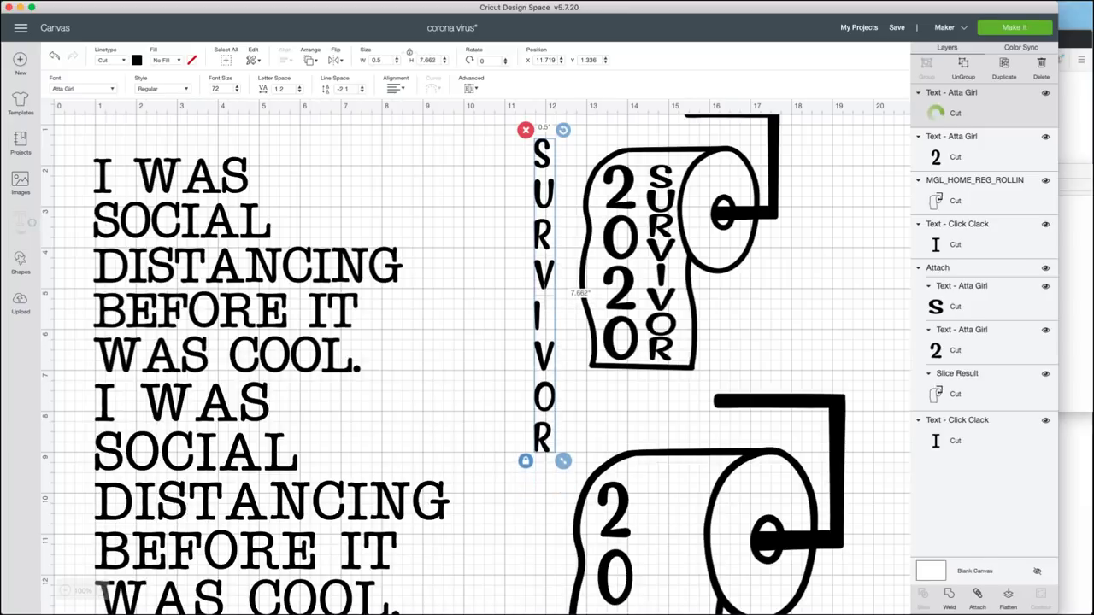
key("Down")
key("Down")
key("Down")
key("Down")
key("Down")
key("Down")
key("Down")
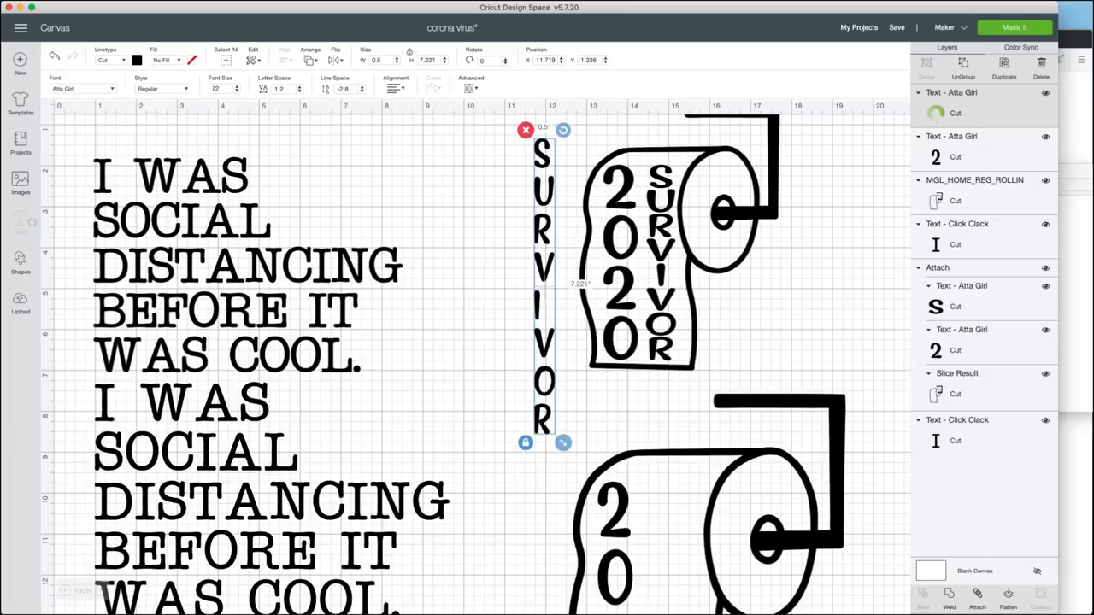
key("Down")
Step: Try right alignment on the stacked SURVIVOR text, and settle on center alignment
left_click(396, 89)
left_click(424, 128)
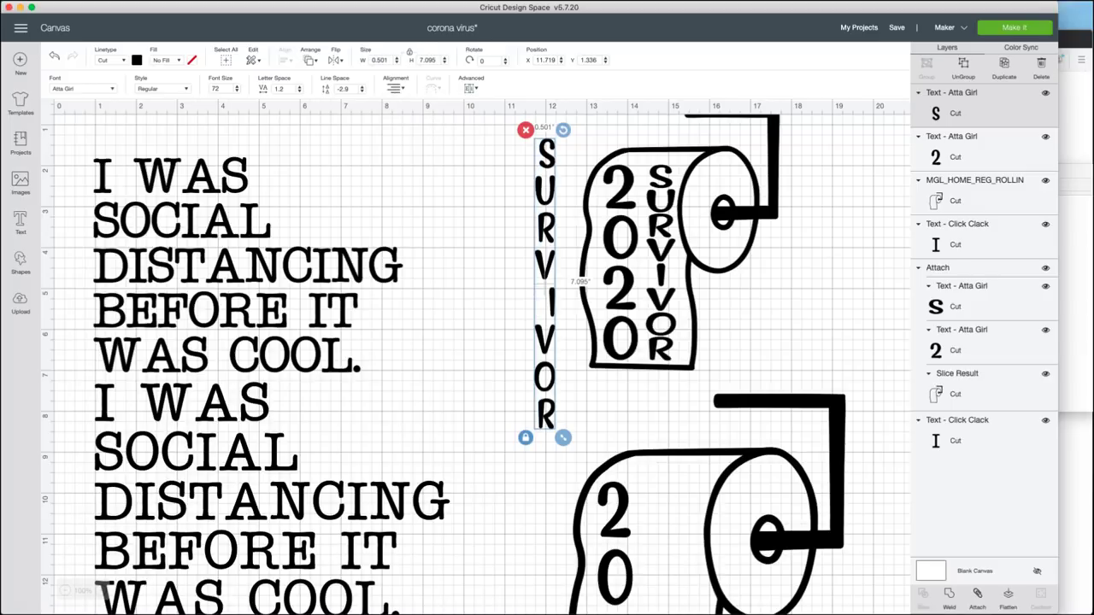
left_click(395, 88)
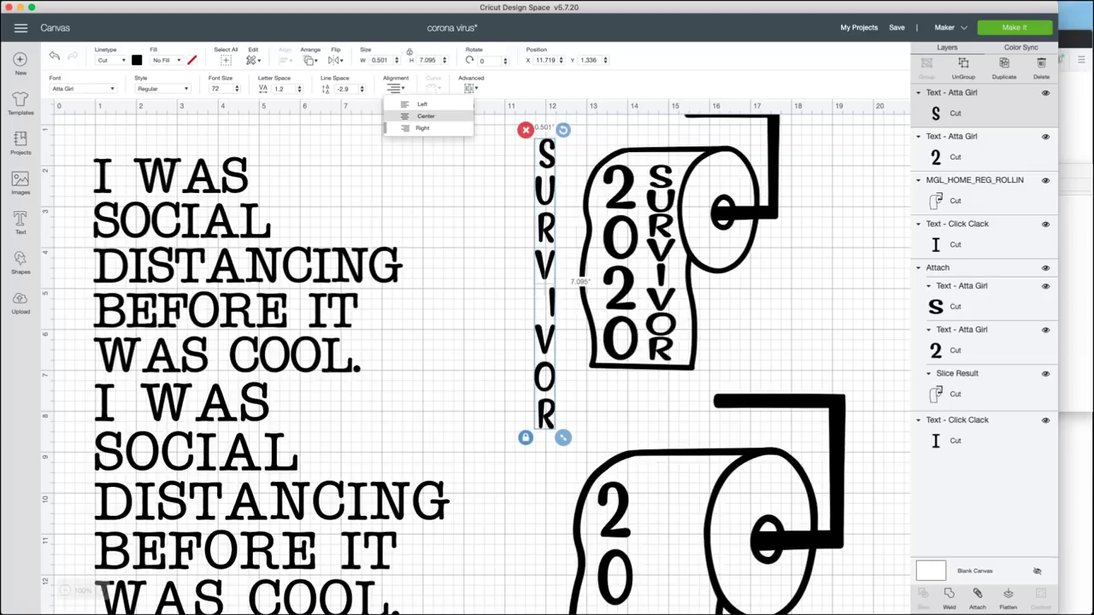
left_click(426, 116)
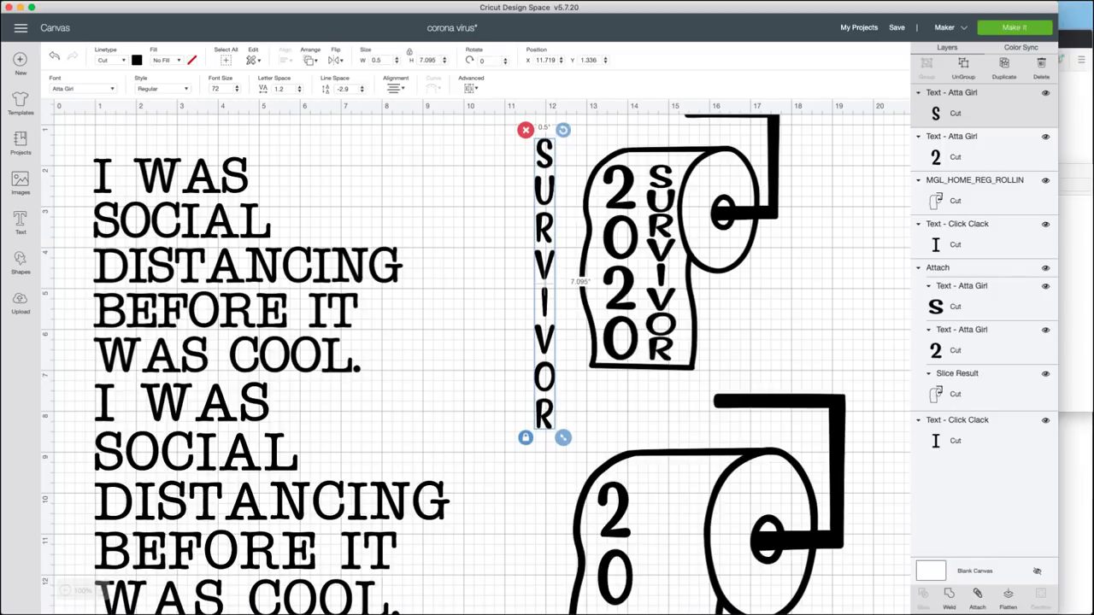
Step: Tighten the stacked SURVIVOR text's line spacing to -3.2 and resize the column to about 0.74 by 4.99 inches
left_click(362, 92)
left_click(362, 92)
left_click(362, 92)
left_click_drag(563, 429, 574, 386)
left_click_drag(577, 385, 580, 354)
Step: Place the SURVIVOR column beside 2020 on the lower roll and stretch it to about 1.17 by 6.2 inches, matching the height of 2020
left_click_drag(558, 257, 654, 577)
scroll(525, 275, "down", 5)
scroll(654, 577, "down", 10)
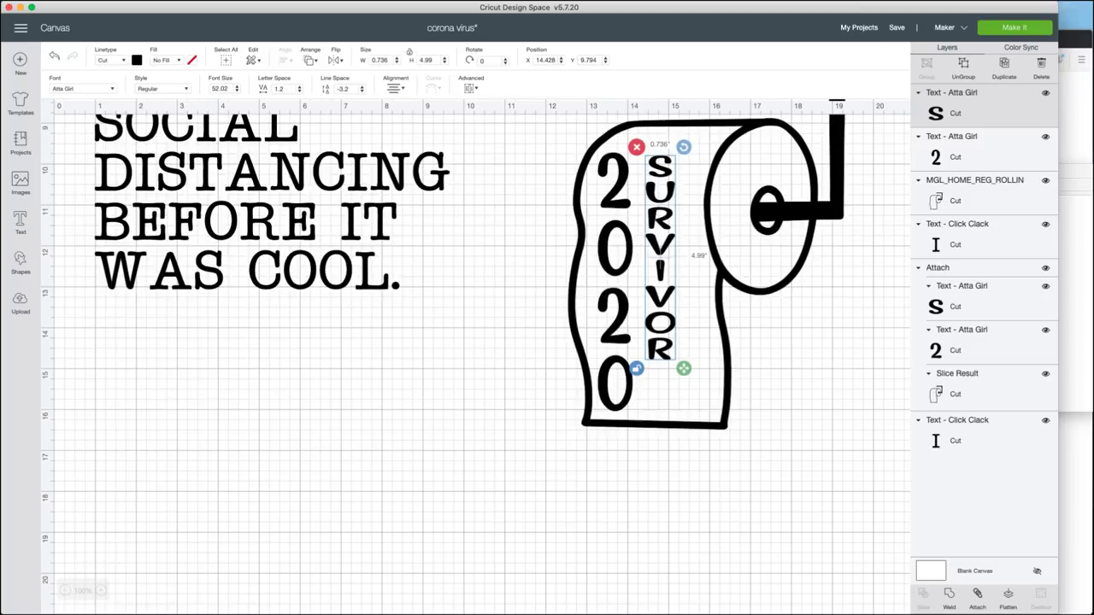
left_click_drag(684, 368, 701, 417)
left_click(767, 467)
Step: Move the lower roll together with its 2020 and SURVIVOR text down the canvas as one selection
left_click_drag(725, 359, 503, 162)
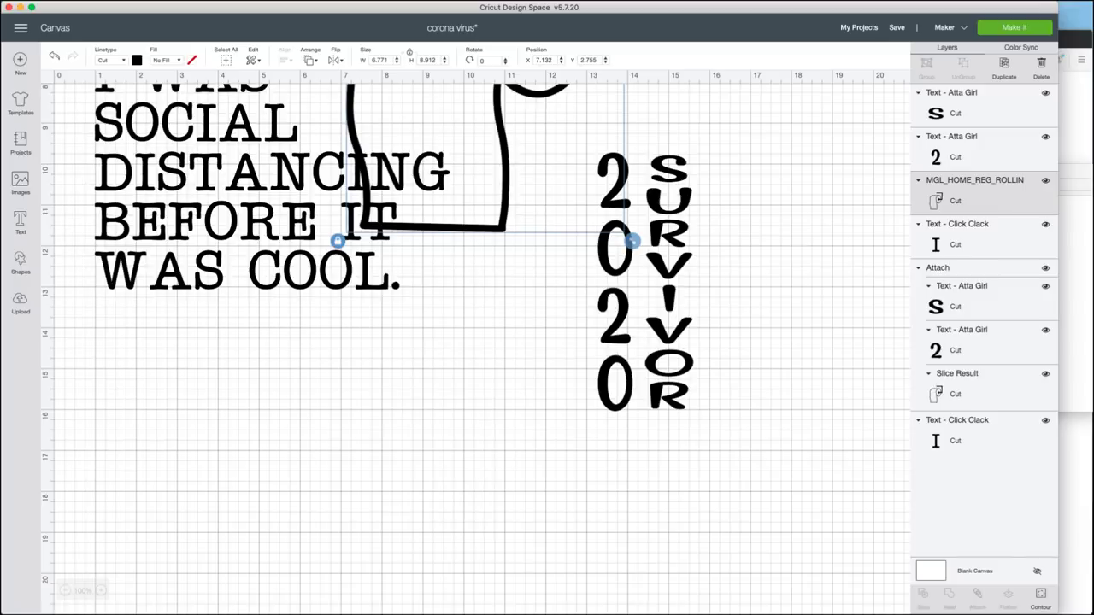
key("super+z")
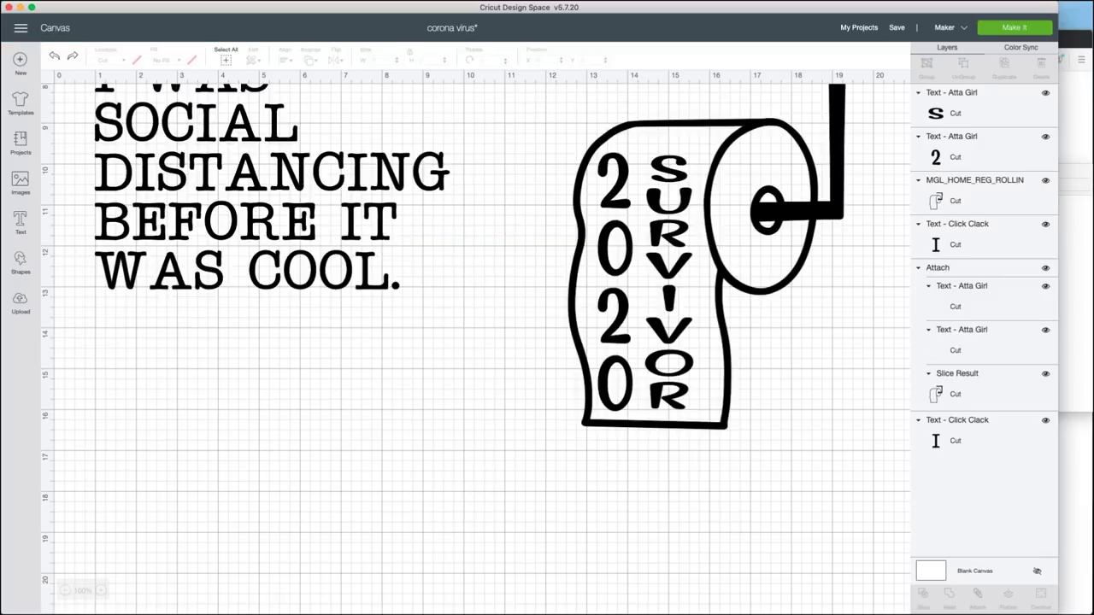
left_click_drag(549, 483, 823, 212)
mouse_move(710, 248)
left_mouse_down()
mouse_move(686, 370)
mouse_move(663, 361)
left_mouse_up()
left_click(427, 402)
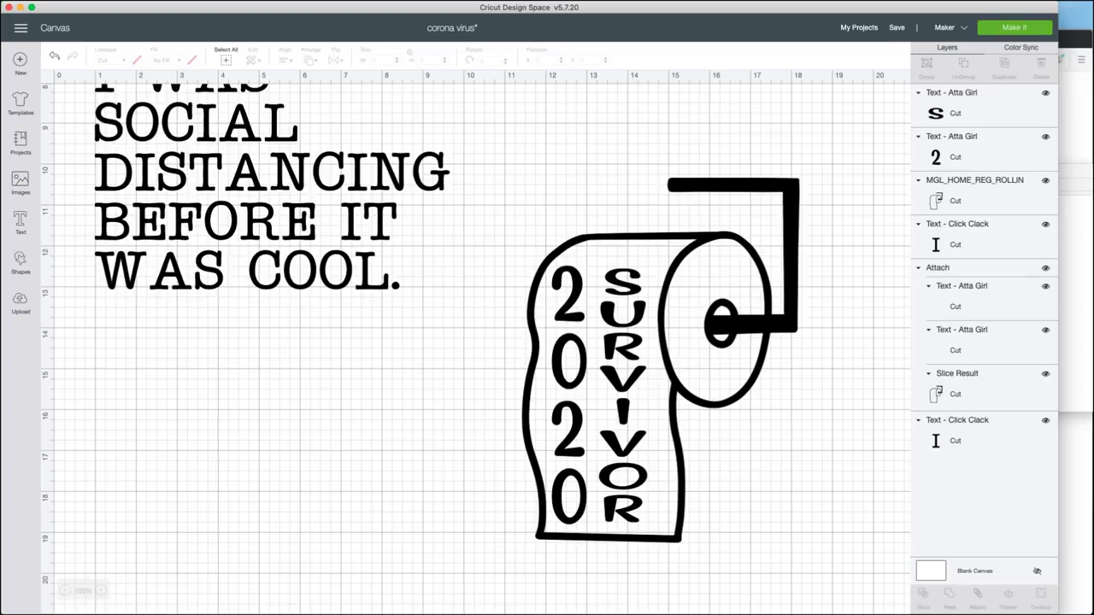
Step: Stretch the SURVIVOR column on the lower roll slightly taller so its ends line up better with 2020
left_click(623, 411)
left_click_drag(623, 399, 622, 397)
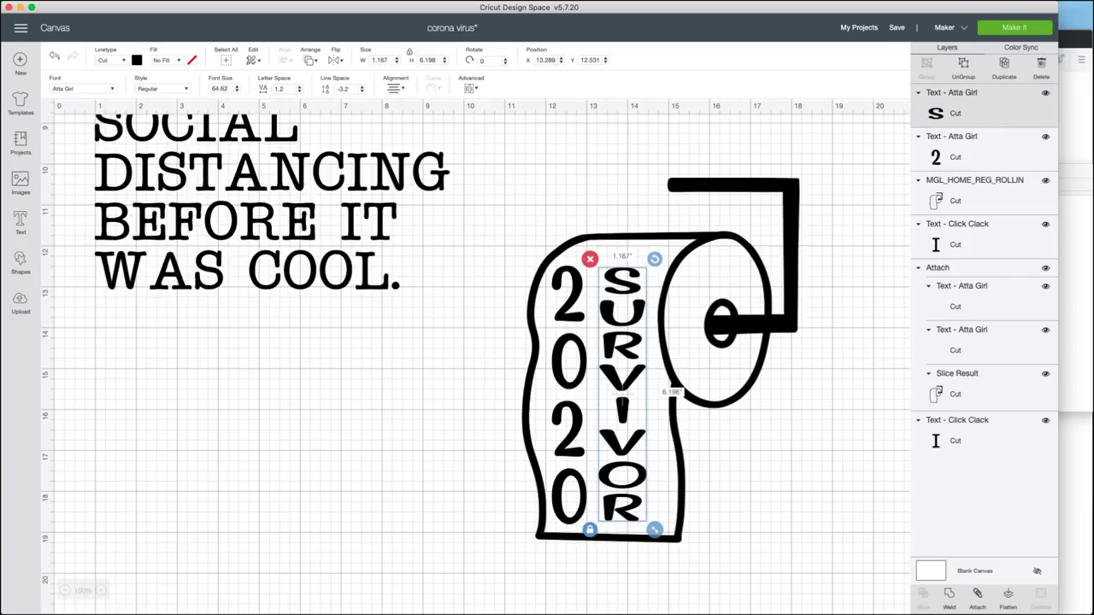
left_click_drag(655, 530, 656, 536)
key("Escape")
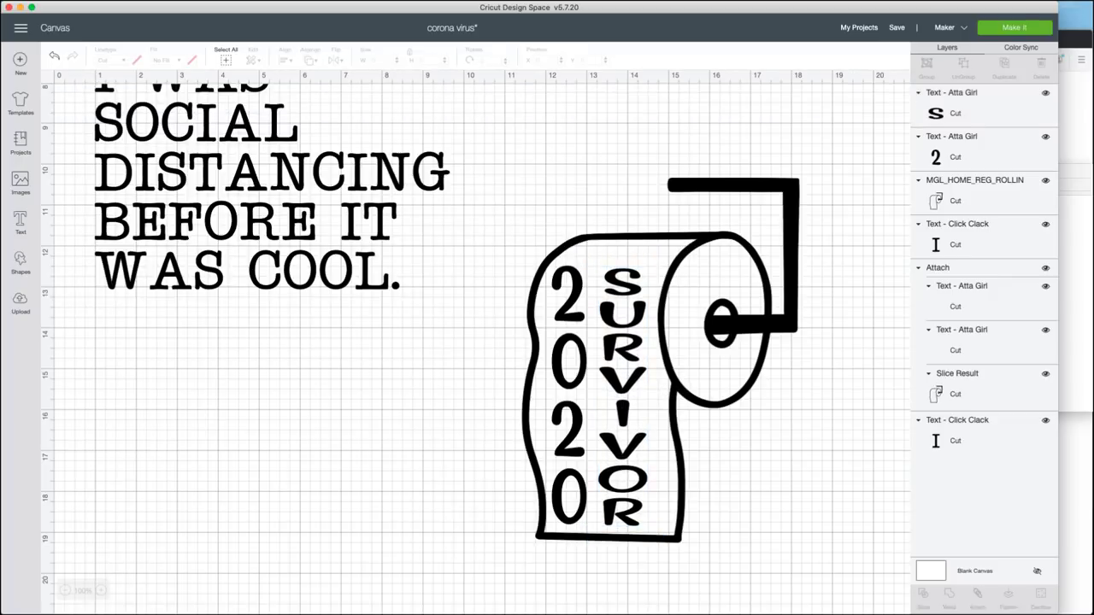
Step: Move the lower quote down beside its roll, and weld the roll, 2020 and SURVIVOR into one shape
left_click_drag(814, 545, 560, 137)
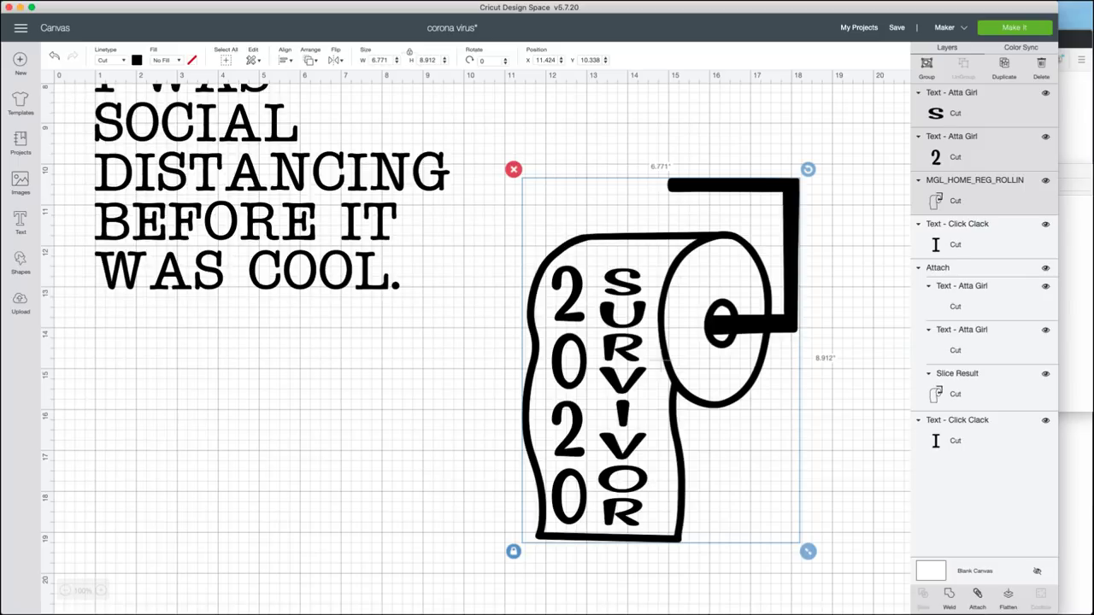
left_click_drag(248, 214, 248, 432)
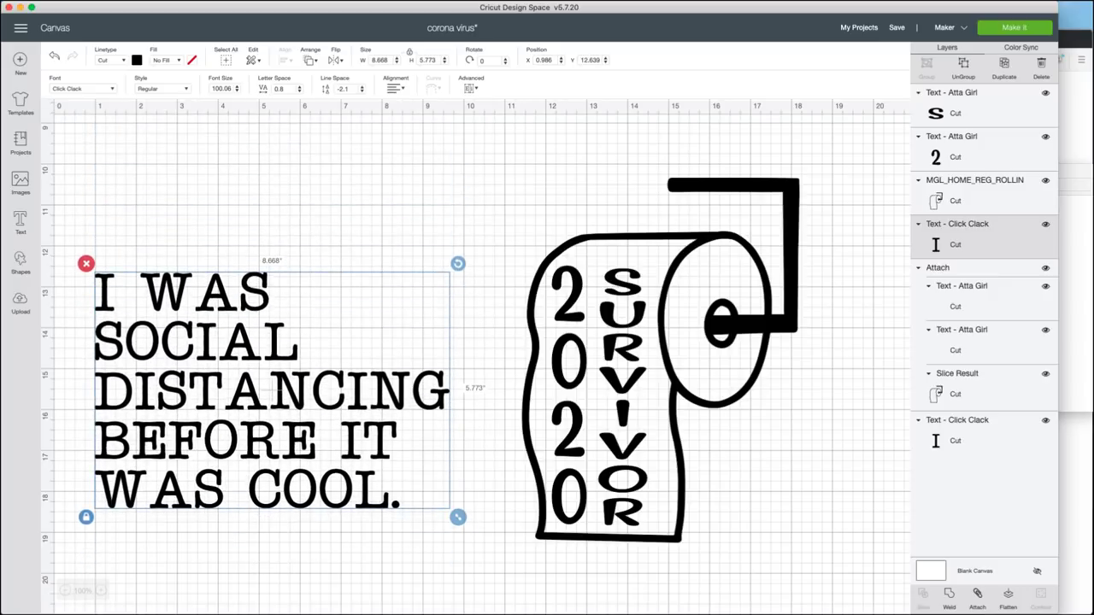
left_click_drag(795, 547, 628, 264)
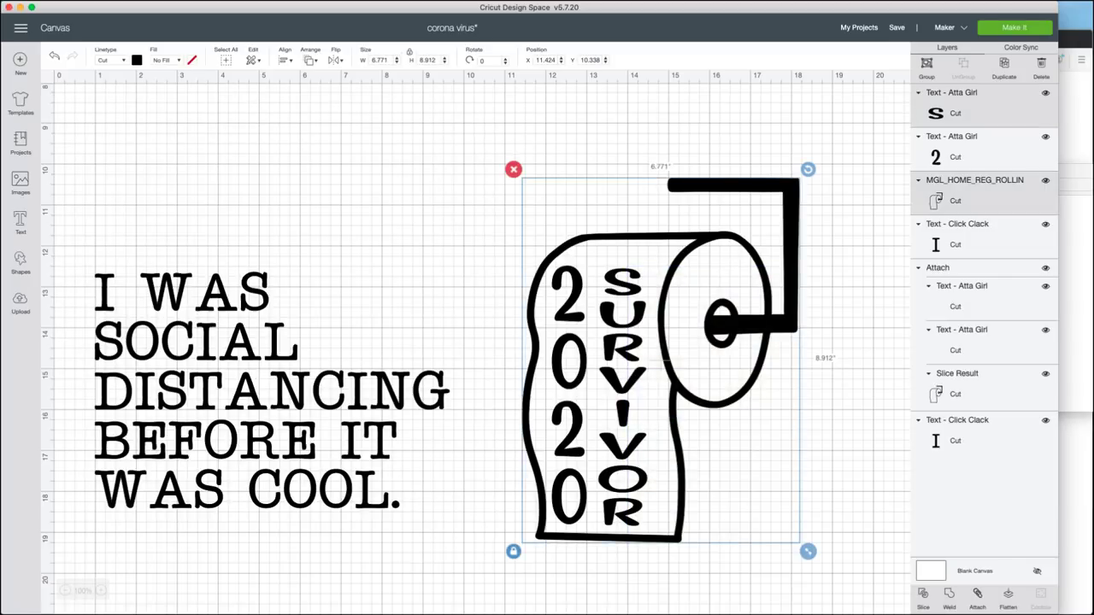
left_click_drag(571, 98, 731, 581)
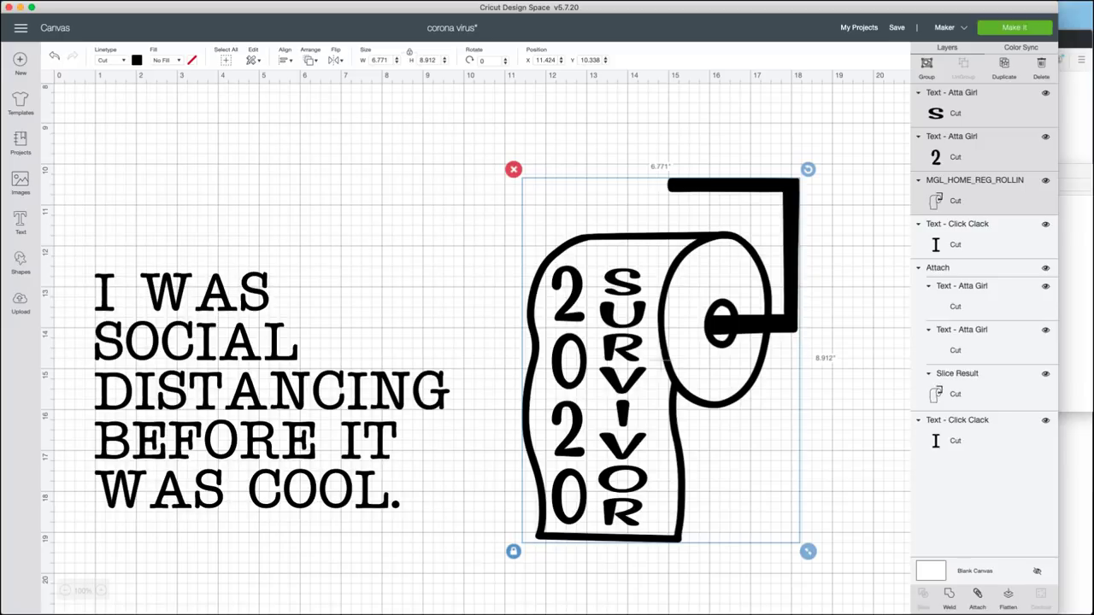
left_click(950, 599)
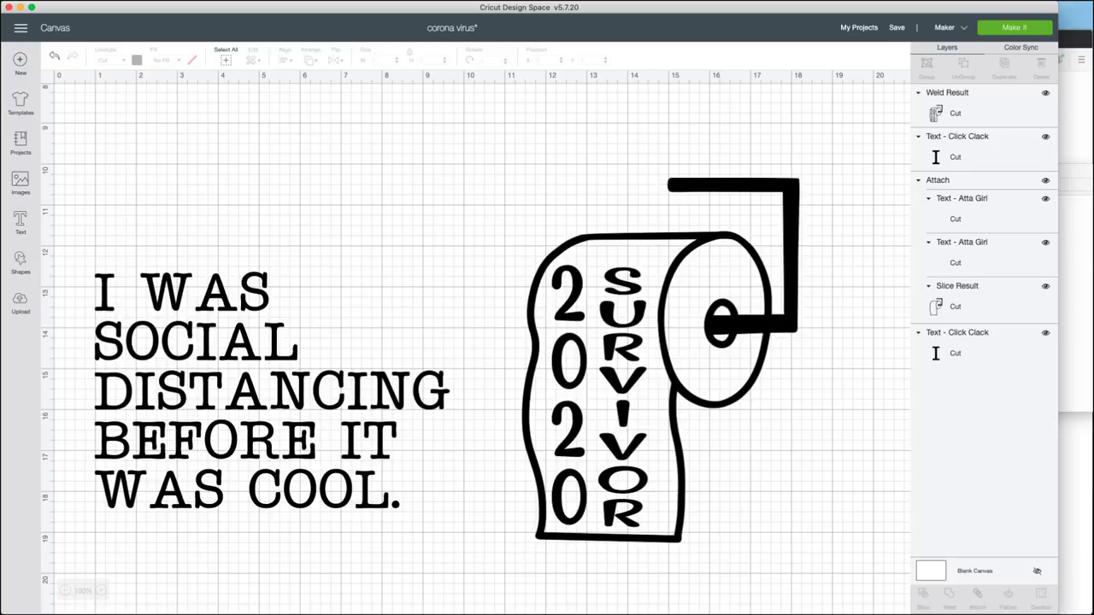
Step: Delete the welded roll and the lower quote together from the canvas
left_click_drag(792, 162, 291, 472)
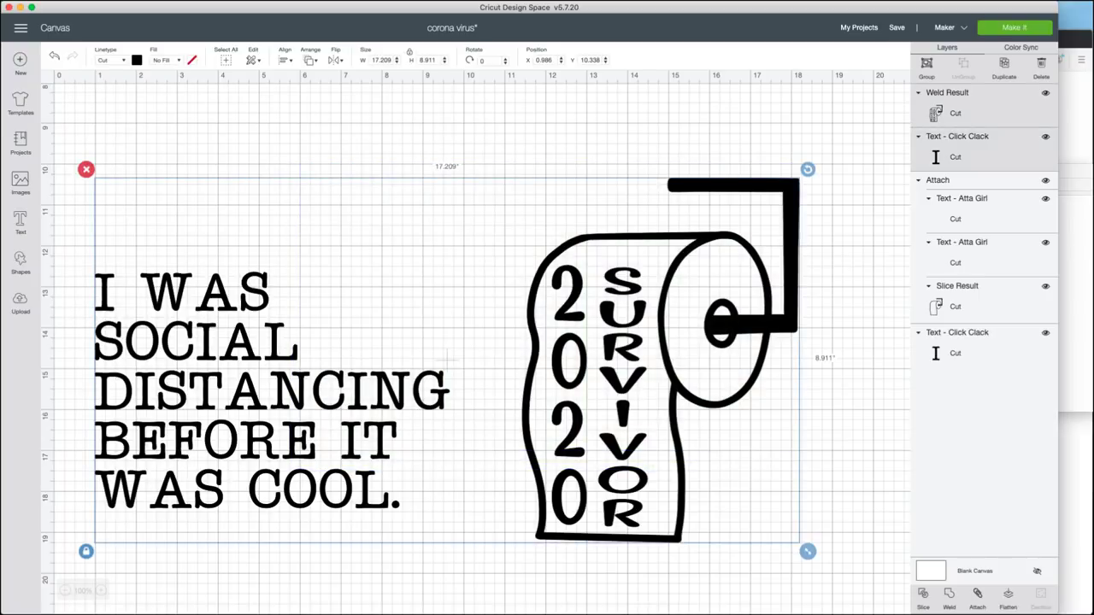
key("Delete")
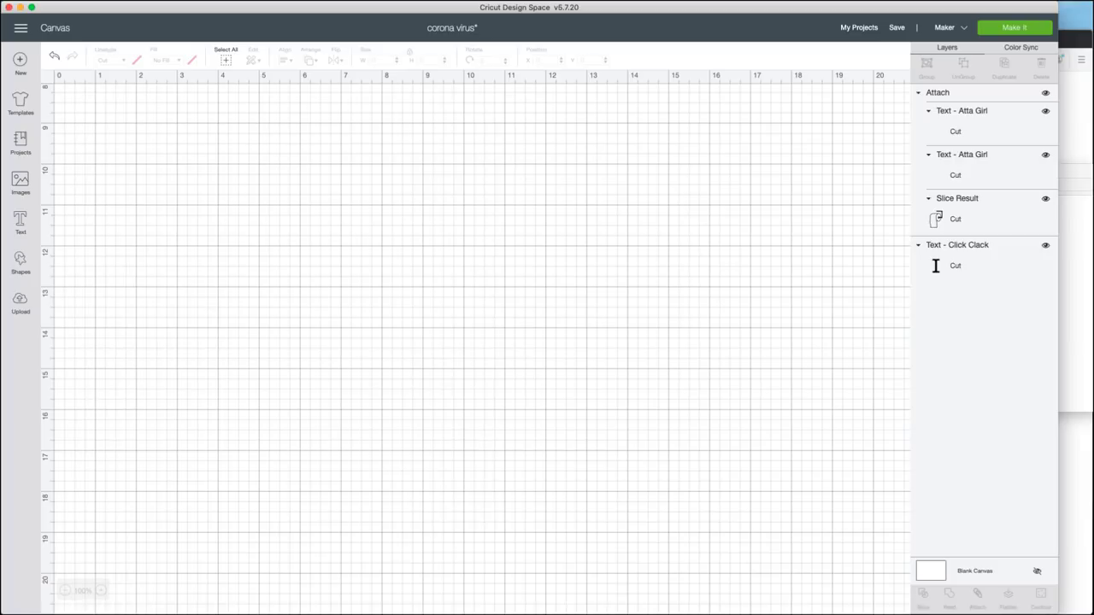
Step: Return to the original design and select its attached roll, followed by the Click Clack quote
scroll(476, 342, "up", 4)
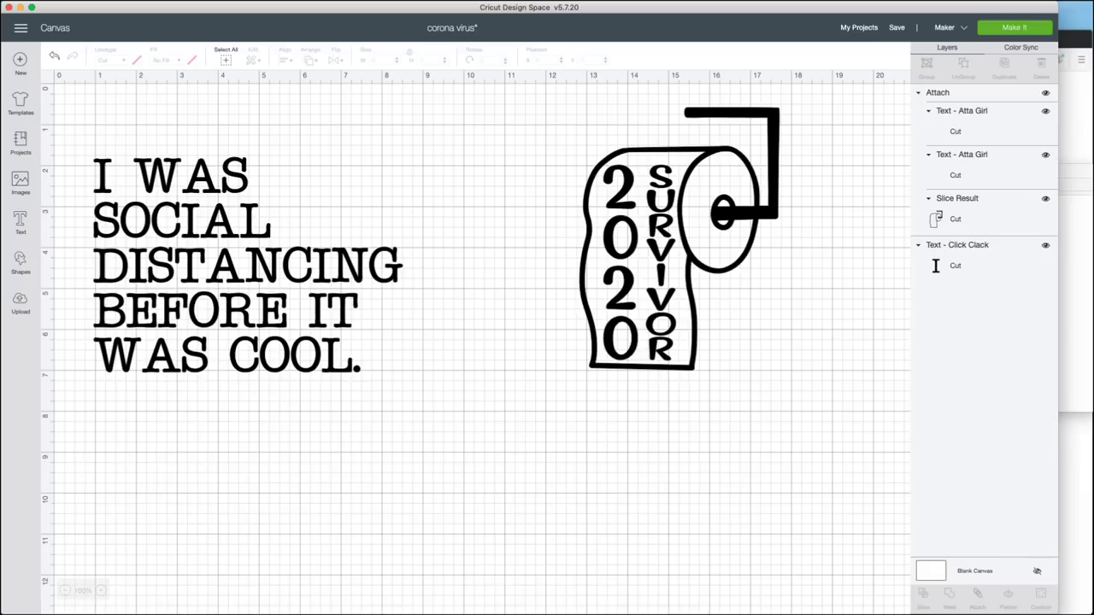
left_click_drag(586, 402, 797, 106)
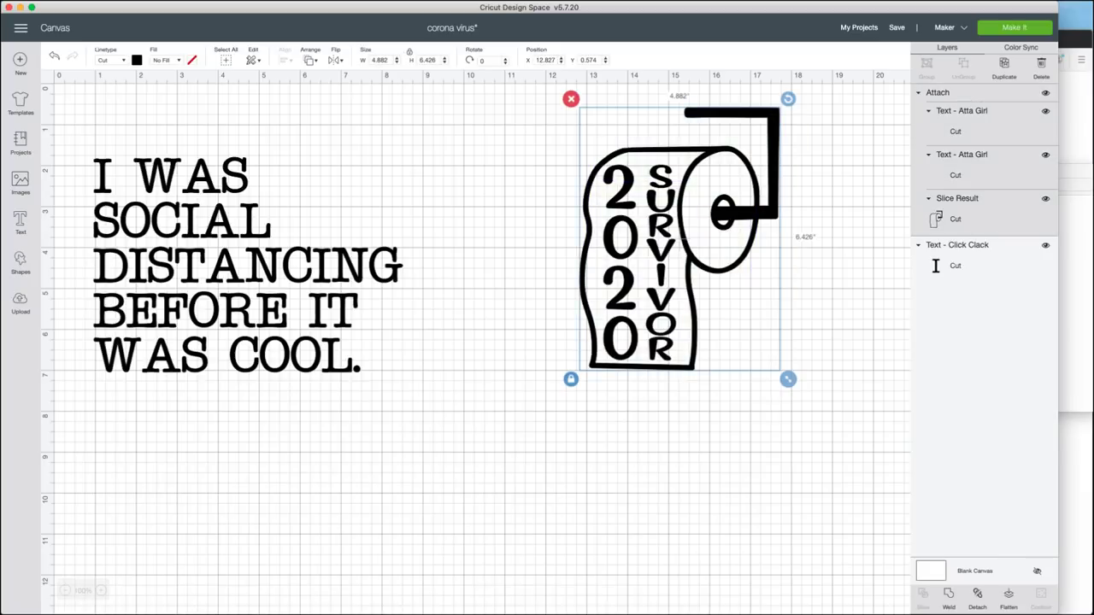
left_click(935, 266)
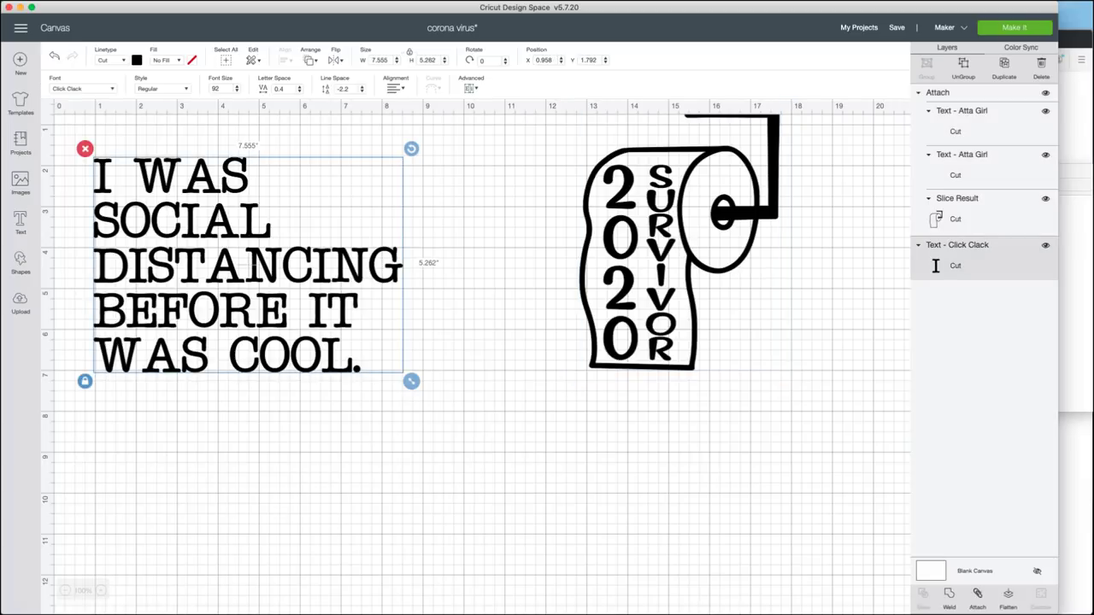